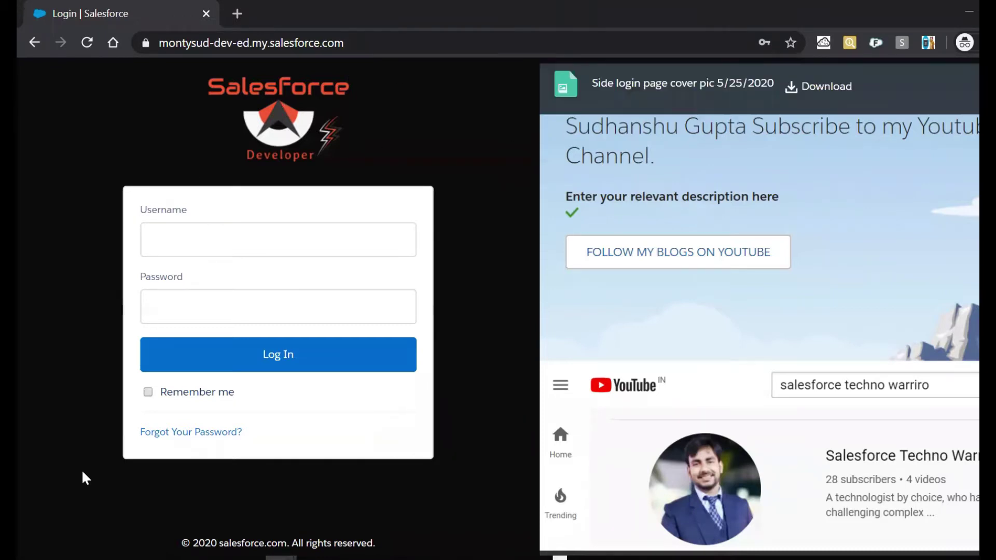
# From the Setup window, open Setup and find the My Domain page via Quick Find 'my domain'.
pyautogui.moveTo(203, 536)
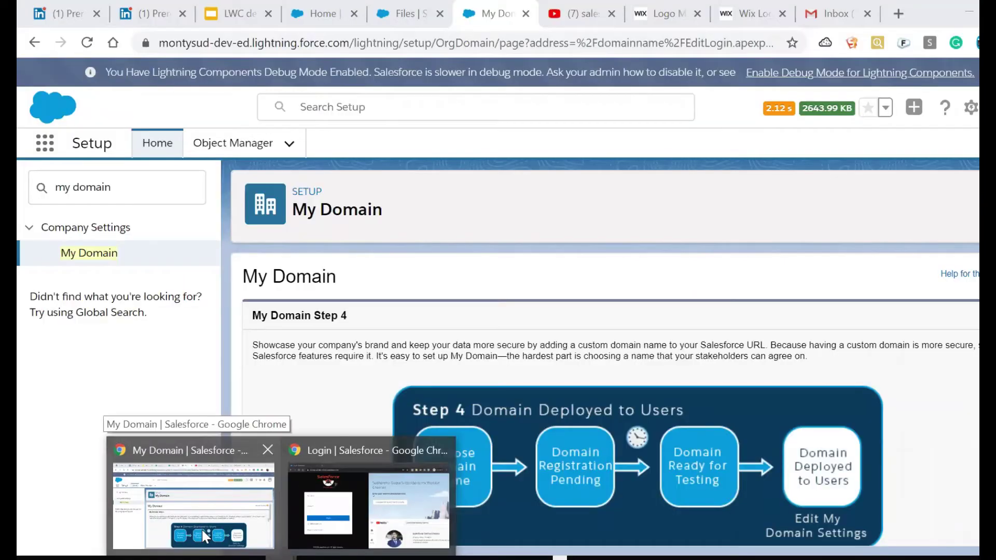
pyautogui.click(201, 528)
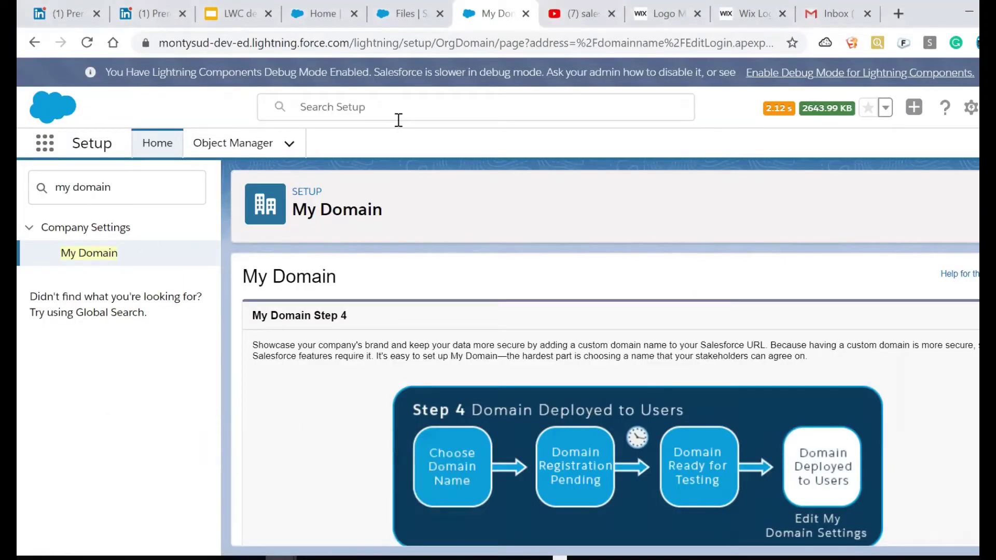
pyautogui.click(972, 110)
pyautogui.click(933, 150)
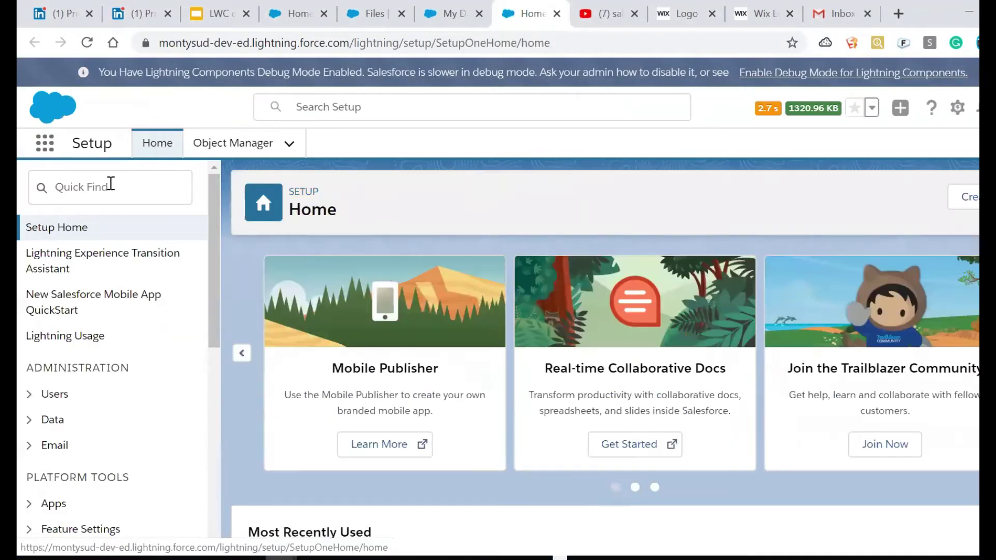
pyautogui.click(110, 185)
pyautogui.write('my domain')
pyautogui.click(104, 257)
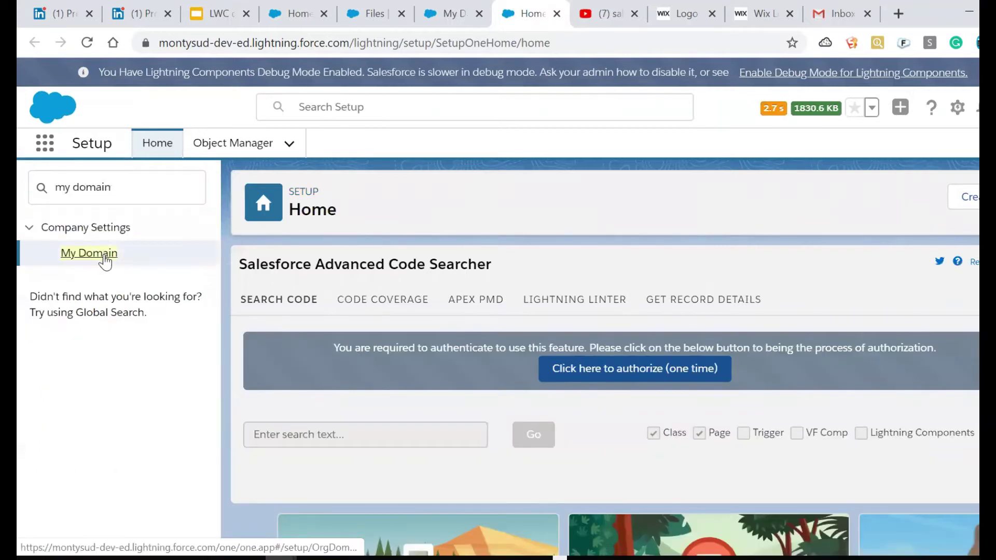
pyautogui.click(90, 253)
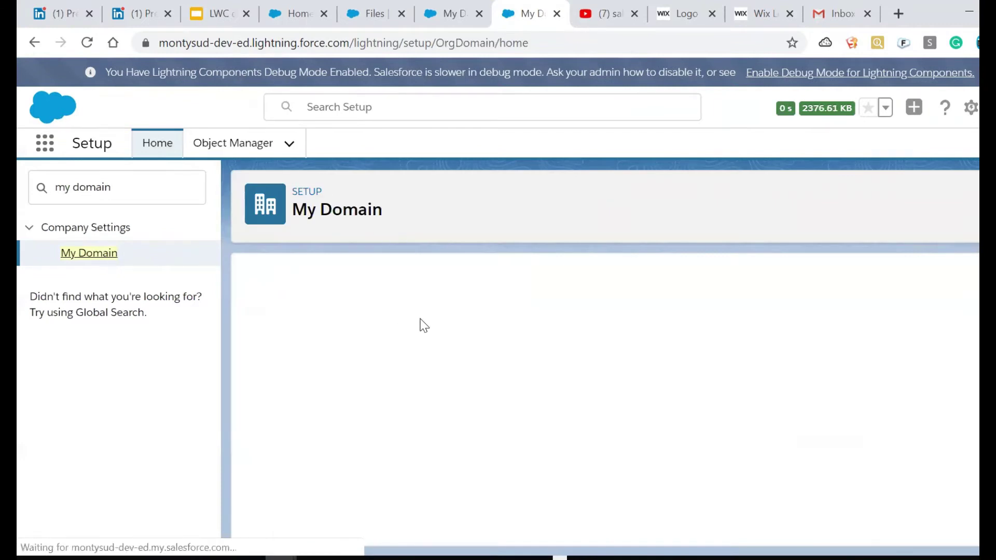
# Review Authentication Configuration's logo file name, #0C0B0B background colour and right frame URL.
pyautogui.scroll(-8, 610, 401)
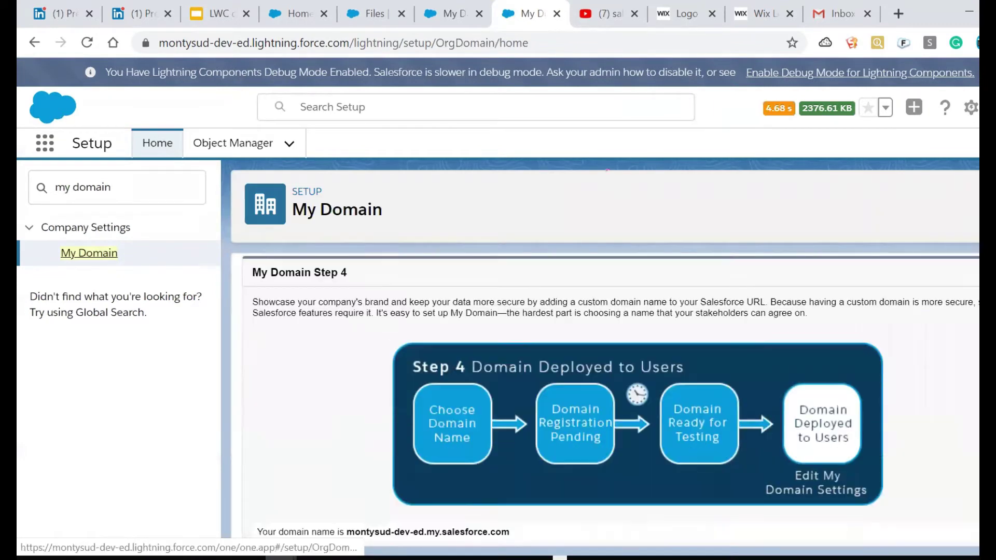
pyautogui.scroll(-2, 629, 369)
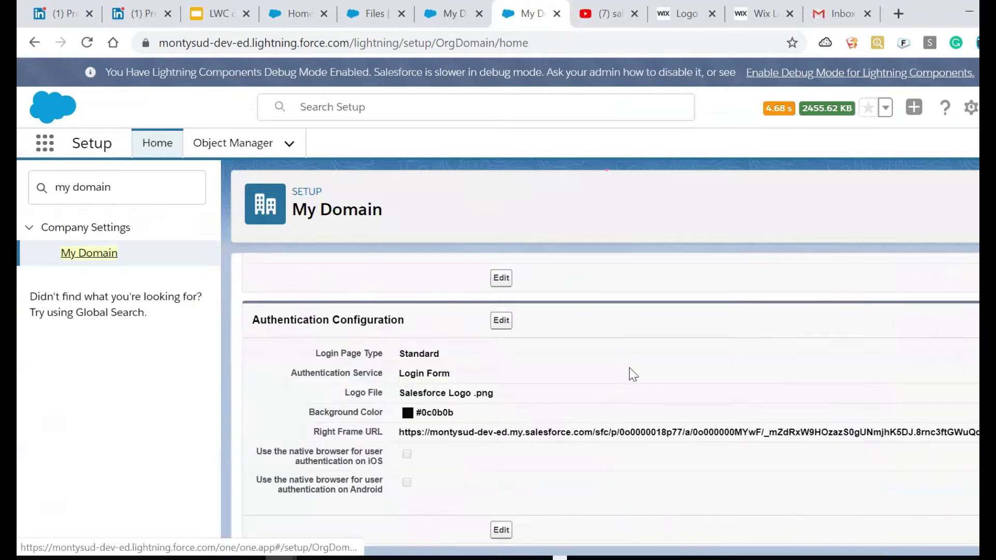
pyautogui.moveTo(402, 397); pyautogui.dragTo(515, 396)
pyautogui.moveTo(420, 412); pyautogui.dragTo(442, 413)
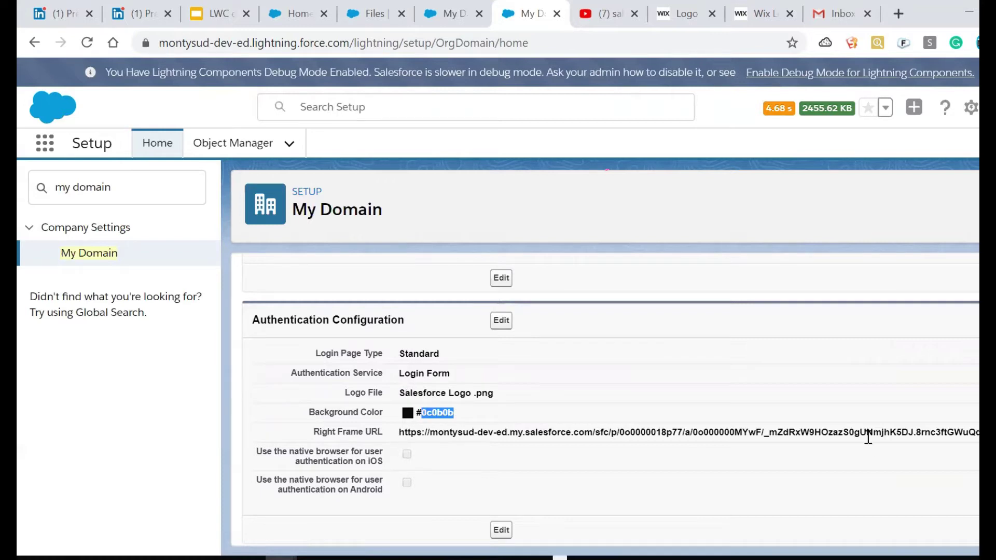
pyautogui.moveTo(868, 438); pyautogui.dragTo(979, 436)
# Edit Authentication Configuration and reset the login page branding to default, confirming with OK.
pyautogui.click(501, 323)
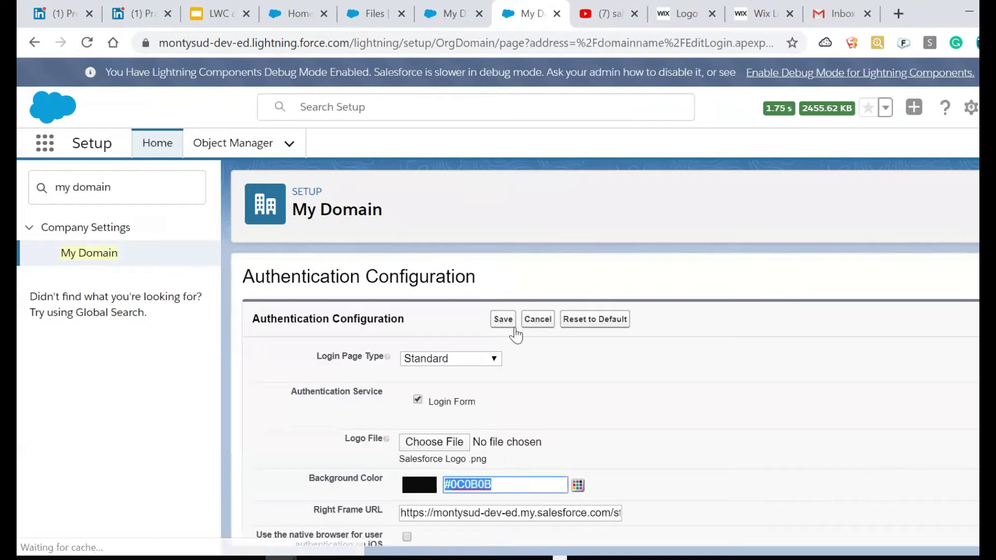
pyautogui.scroll(-2, 612, 404)
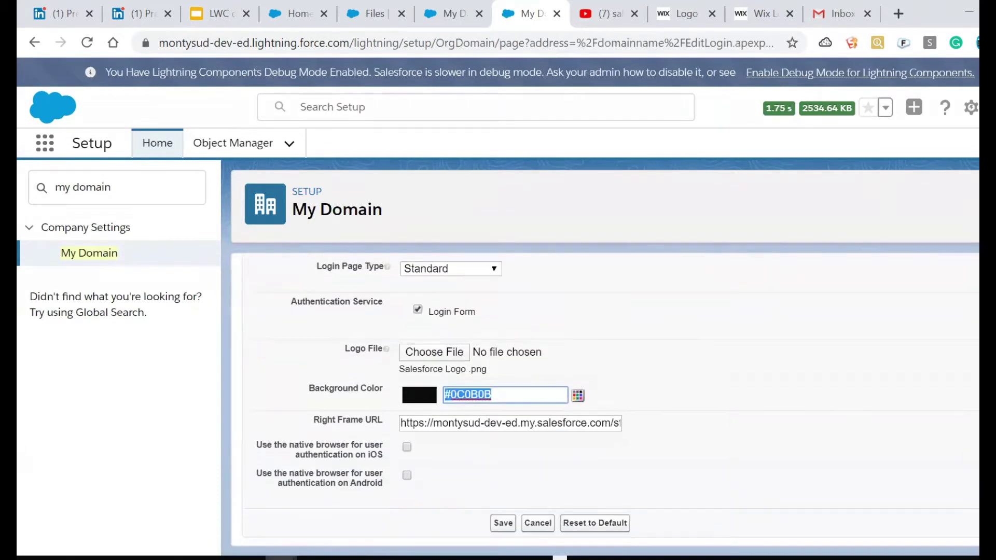
pyautogui.click(583, 527)
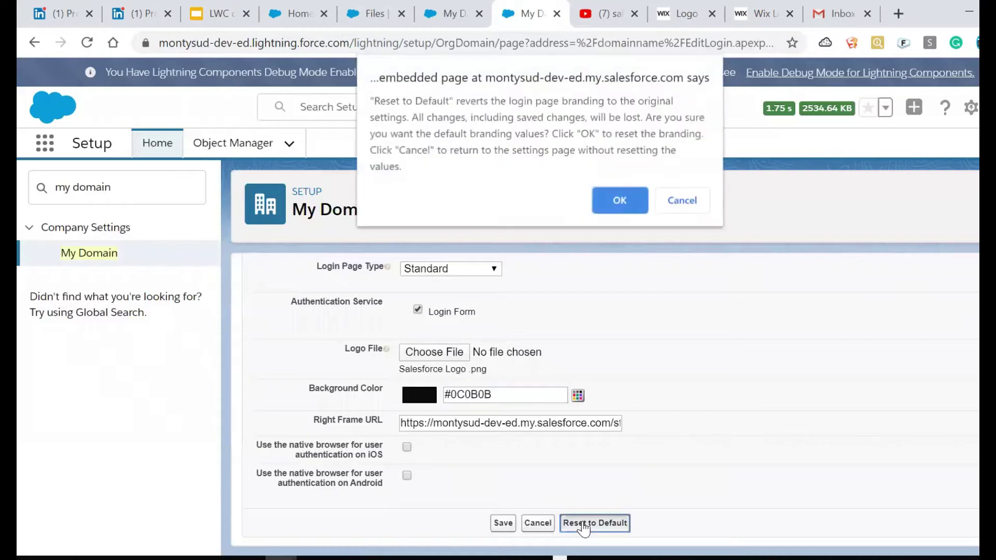
pyautogui.click(615, 205)
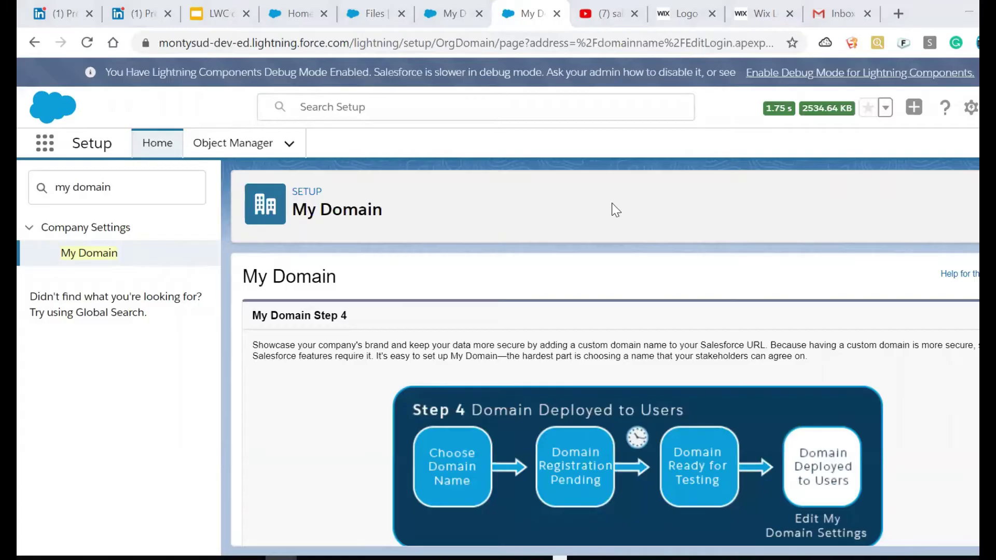
# Reload the login page to verify it shows the standard logo and free-trial panel.
pyautogui.hotkey('alt', 'Tab')
pyautogui.click(374, 48)
pyautogui.press('Return')
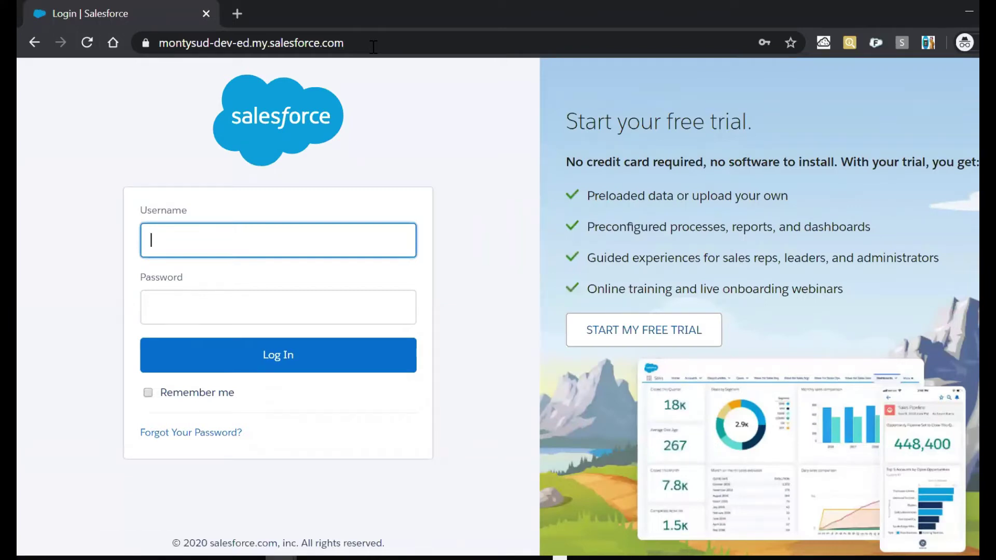
pyautogui.click(310, 121)
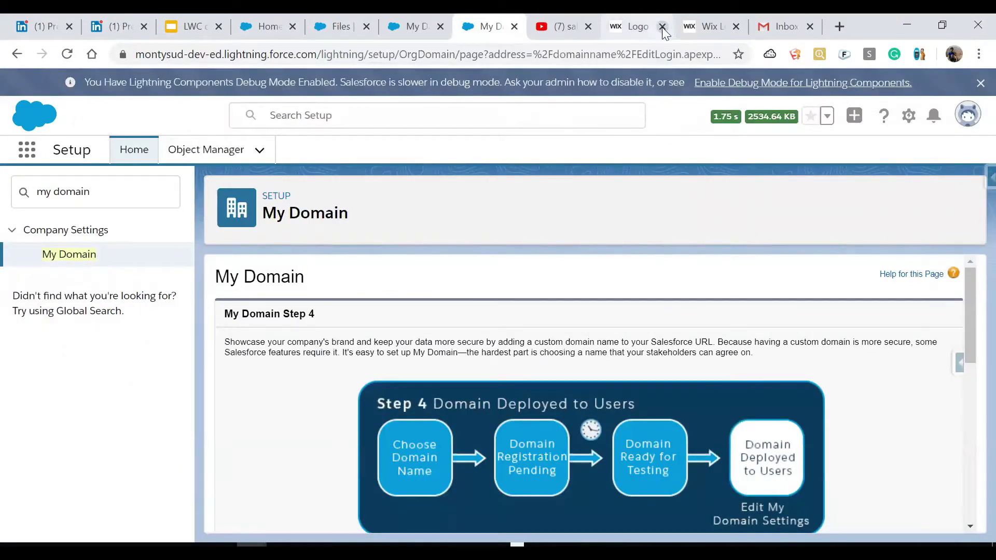
# Reload the Wix Logo Maker tab, close the extra tab, and begin a new logo under My Logos.
pyautogui.click(633, 26)
pyautogui.click(242, 54)
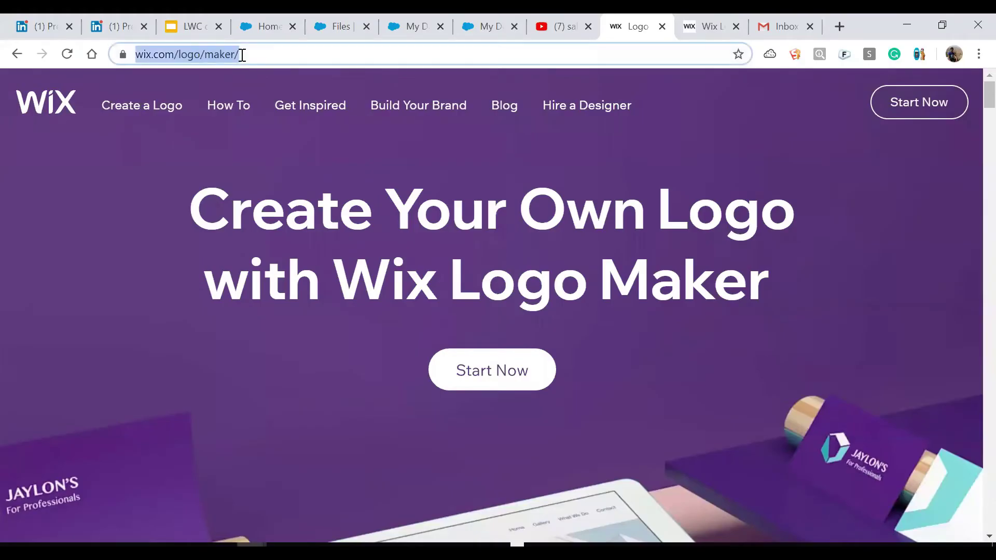
pyautogui.press('Return')
pyautogui.click(737, 26)
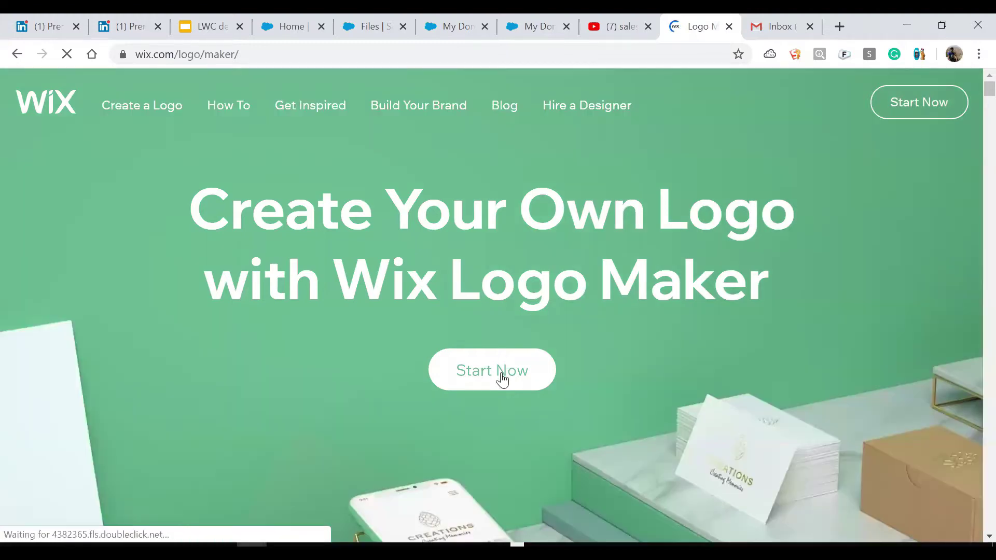
pyautogui.click(503, 378)
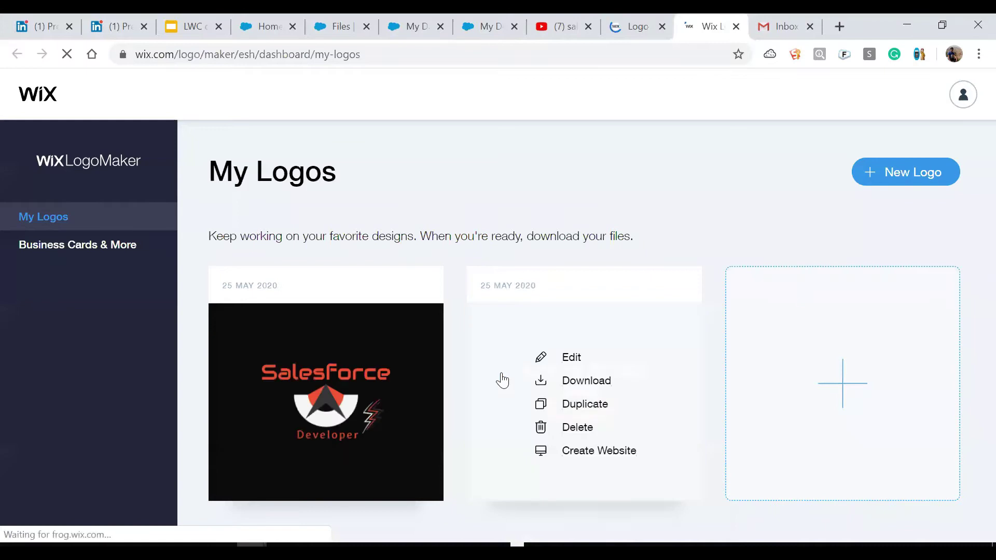
pyautogui.click(844, 385)
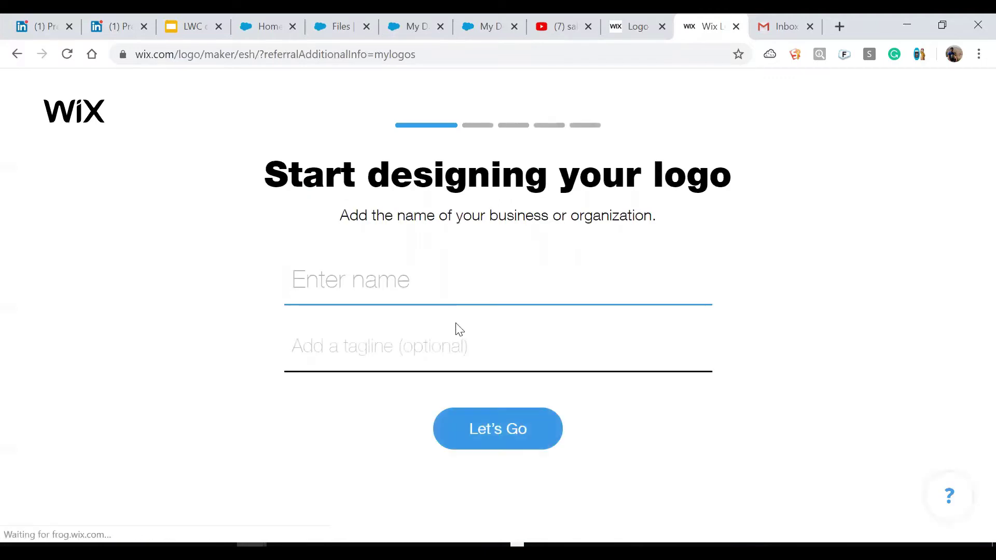
# Enter business name 'Salesforce' with tagline 'Developer'.
pyautogui.write('Sales')
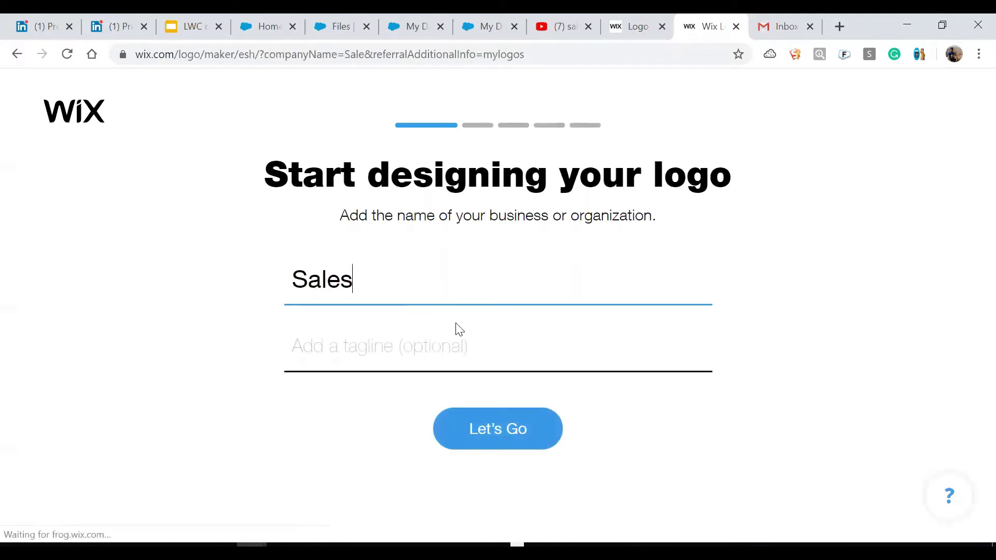
pyautogui.write('force')
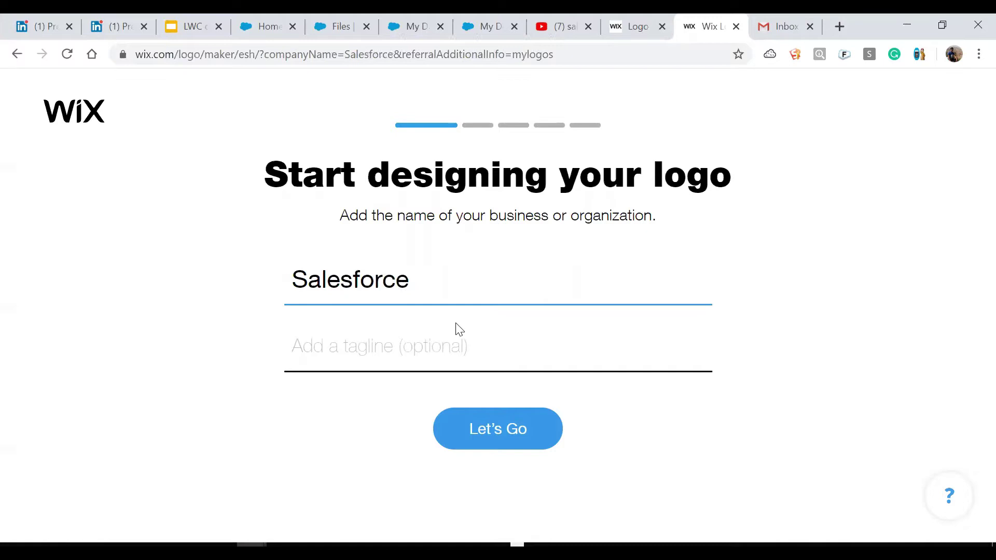
pyautogui.press('Tab')
pyautogui.write('Developer')
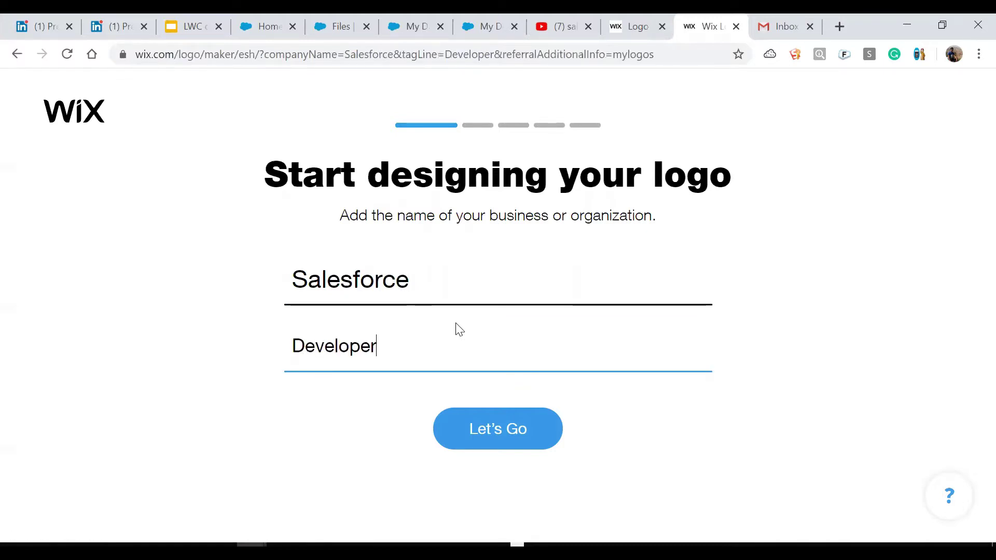
pyautogui.click(493, 435)
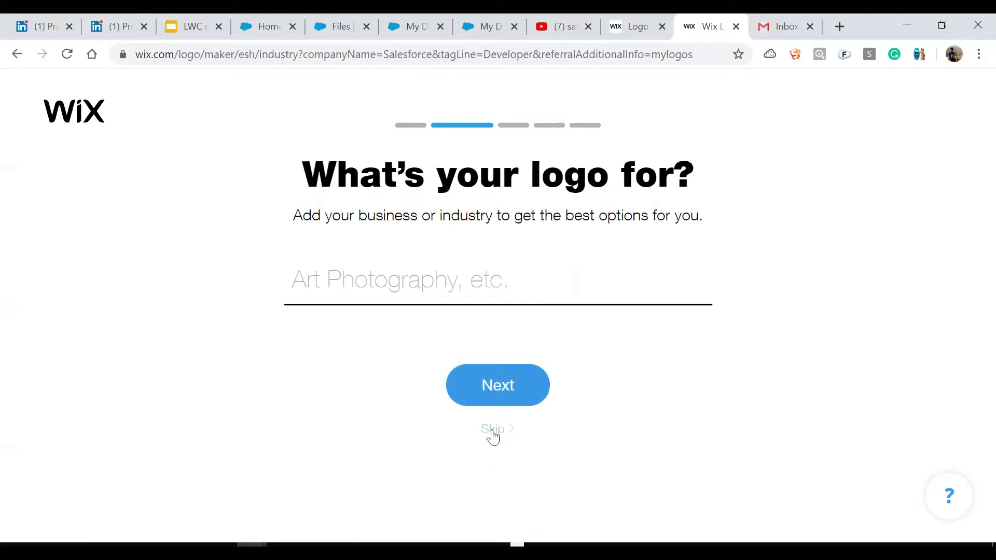
# Choose Technical Writer as the industry.
pyautogui.click(390, 286)
pyautogui.write('Techno')
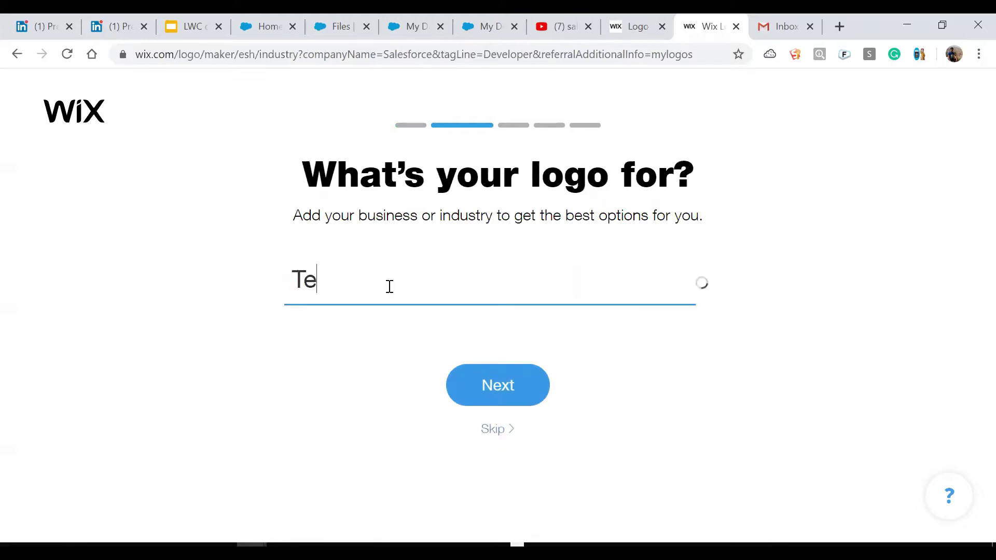
pyautogui.press('BackSpace')
pyautogui.write('ical')
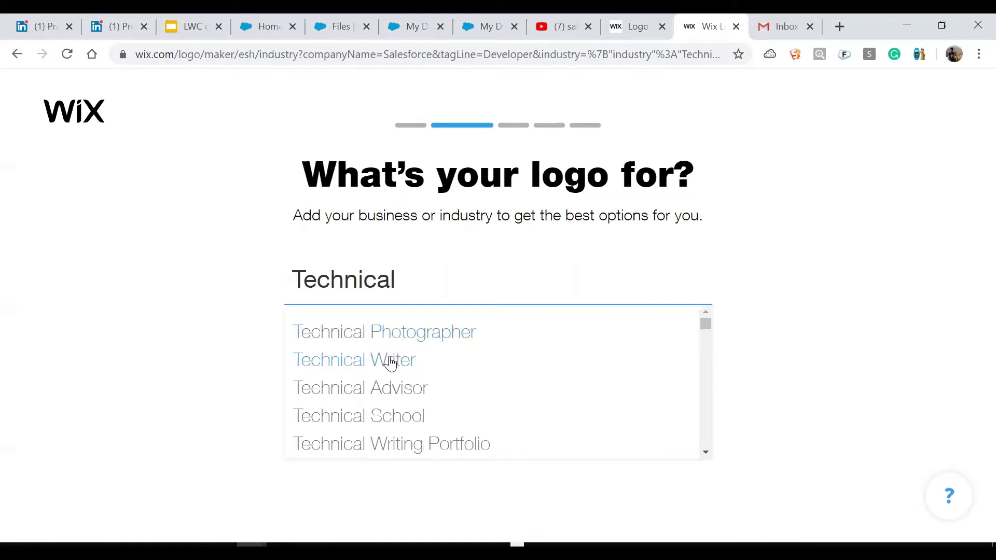
pyautogui.click(393, 365)
pyautogui.click(493, 383)
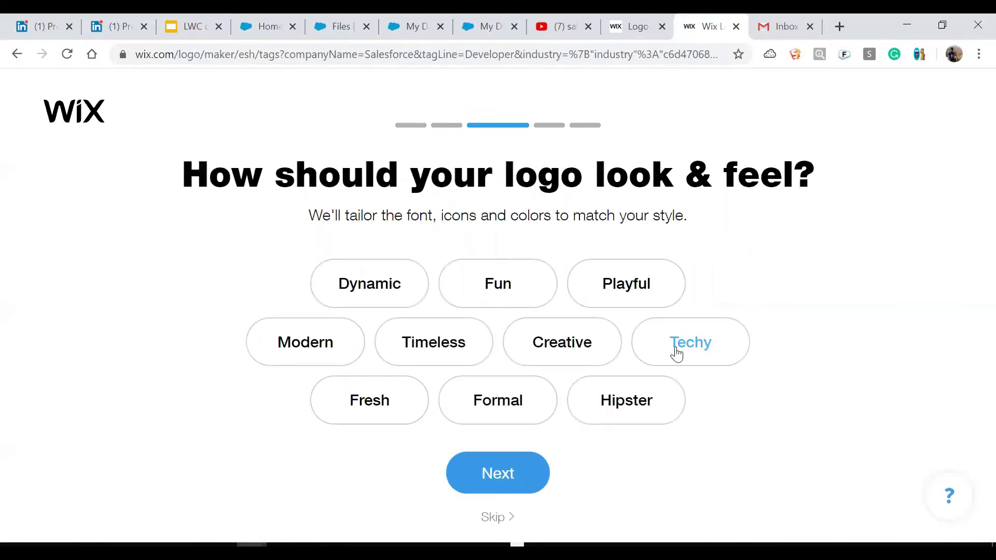
# Pick the Techy style, skip the design question, and choose Website as the logo's use.
pyautogui.click(677, 354)
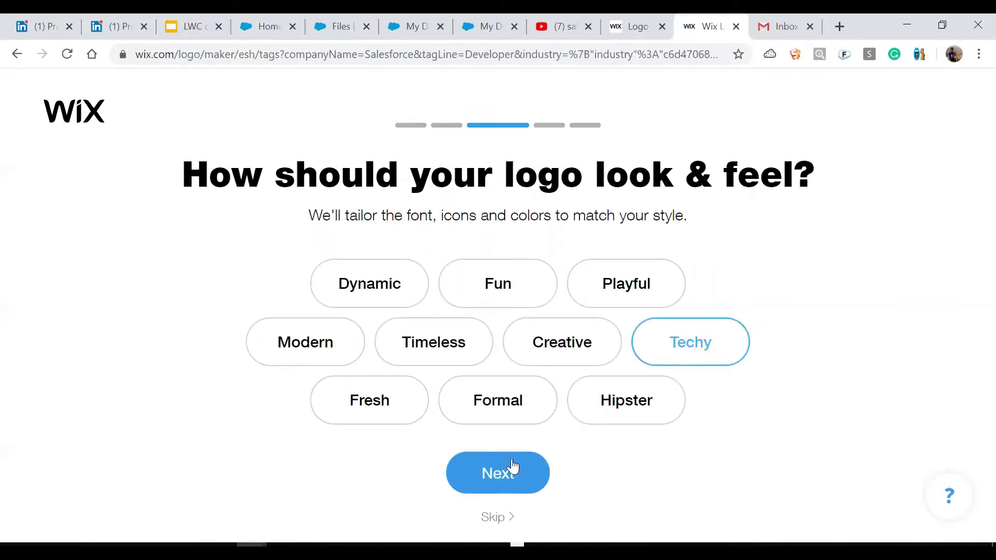
pyautogui.click(515, 473)
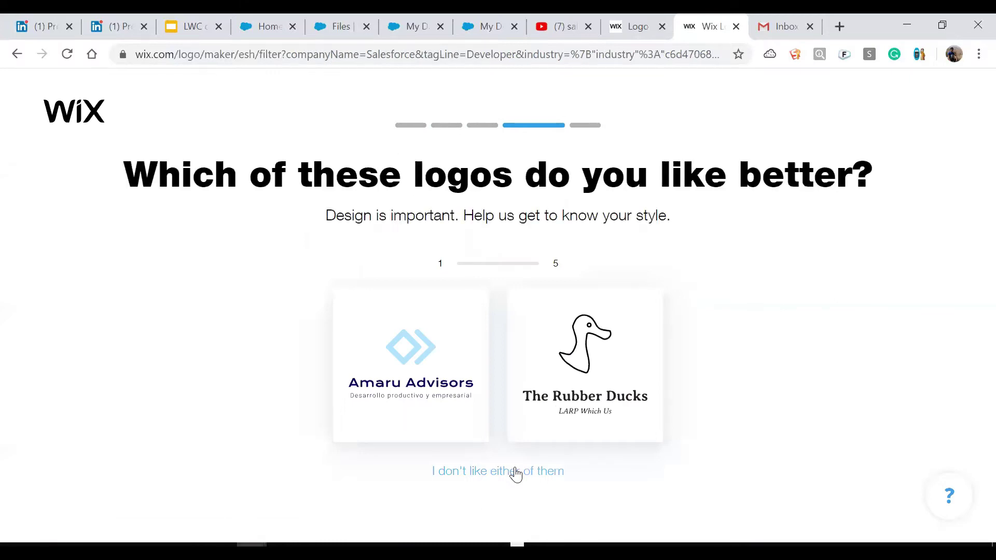
pyautogui.click(496, 515)
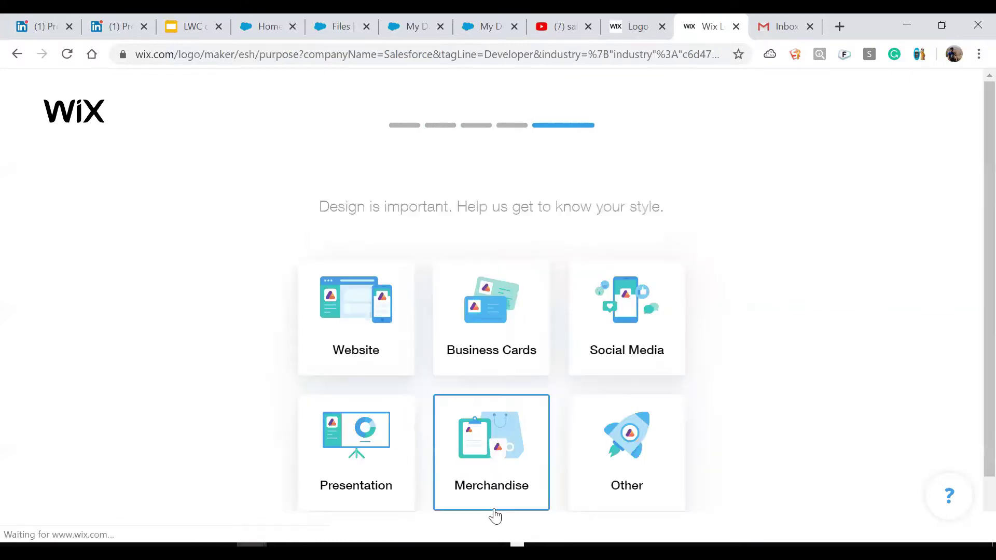
pyautogui.click(393, 357)
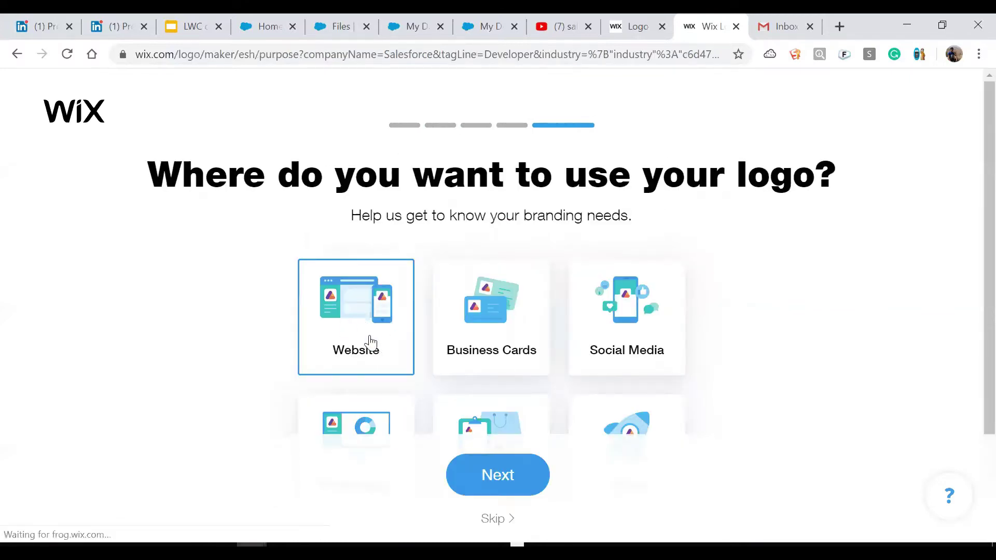
pyautogui.click(340, 331)
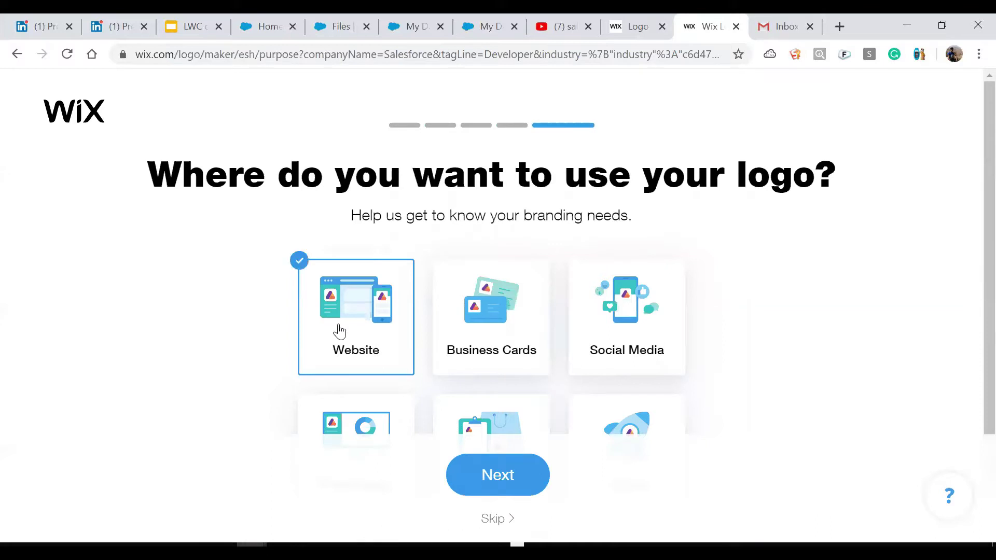
pyautogui.click(488, 476)
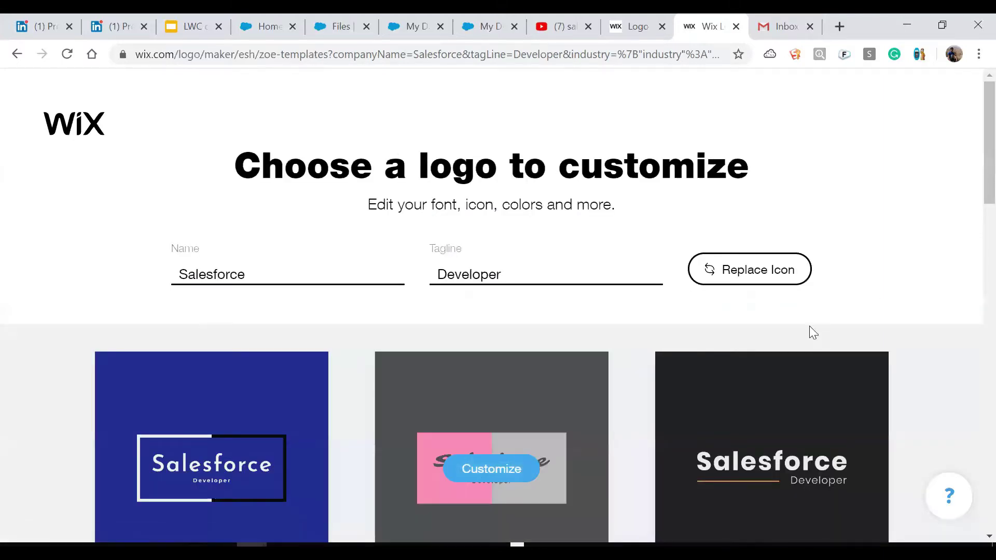
# Scroll through the Salesforce logo templates and load one more batch.
pyautogui.scroll(-5, 971, 185)
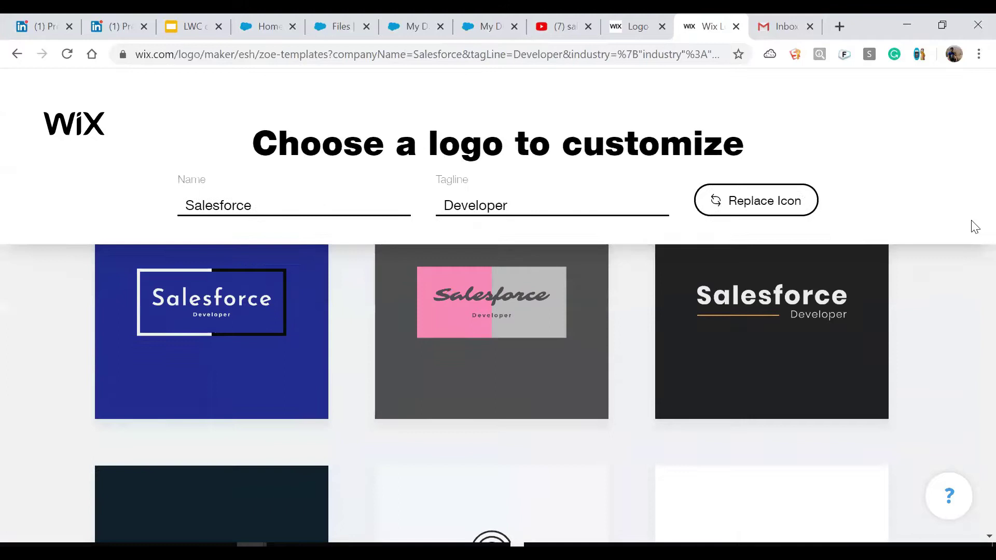
pyautogui.scroll(-5, 975, 228)
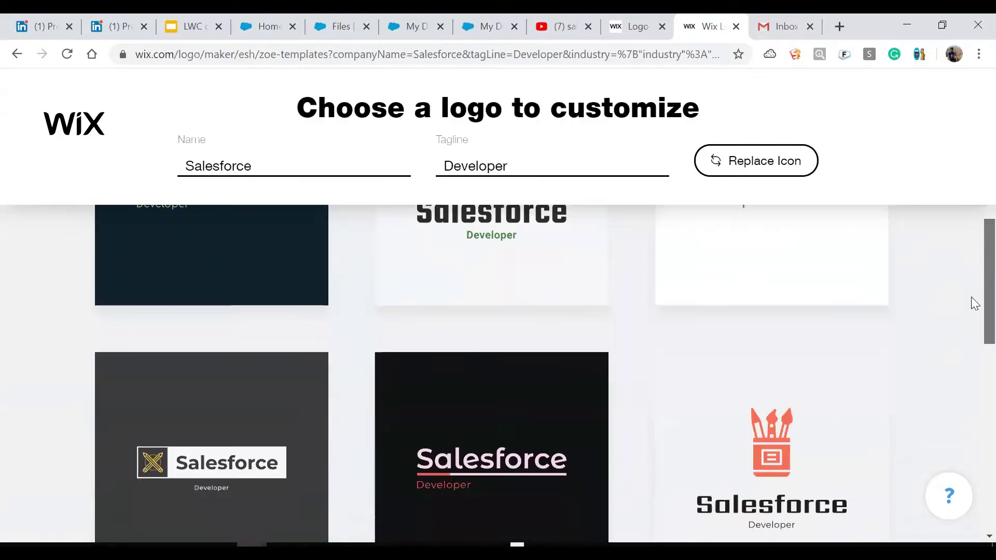
pyautogui.scroll(-5, 974, 332)
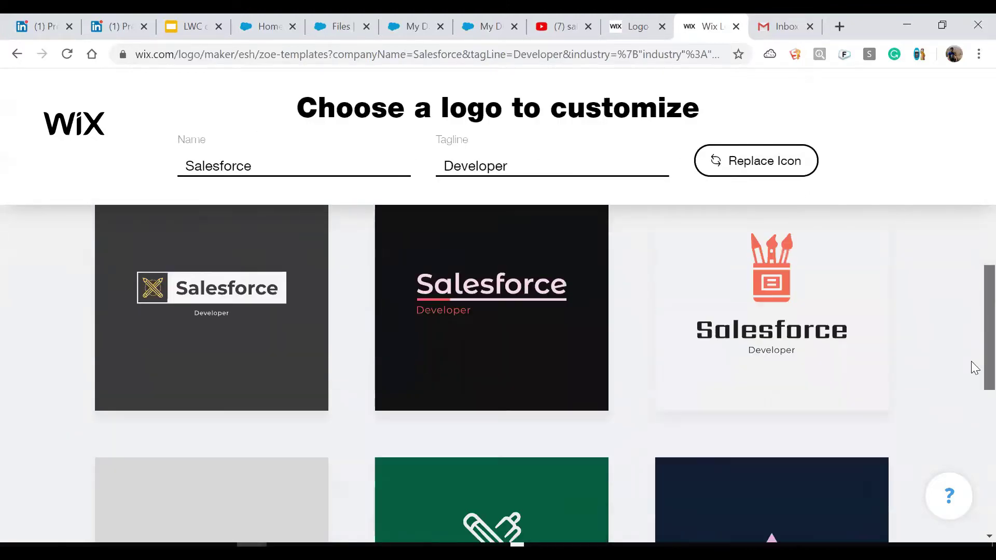
pyautogui.scroll(-6, 974, 402)
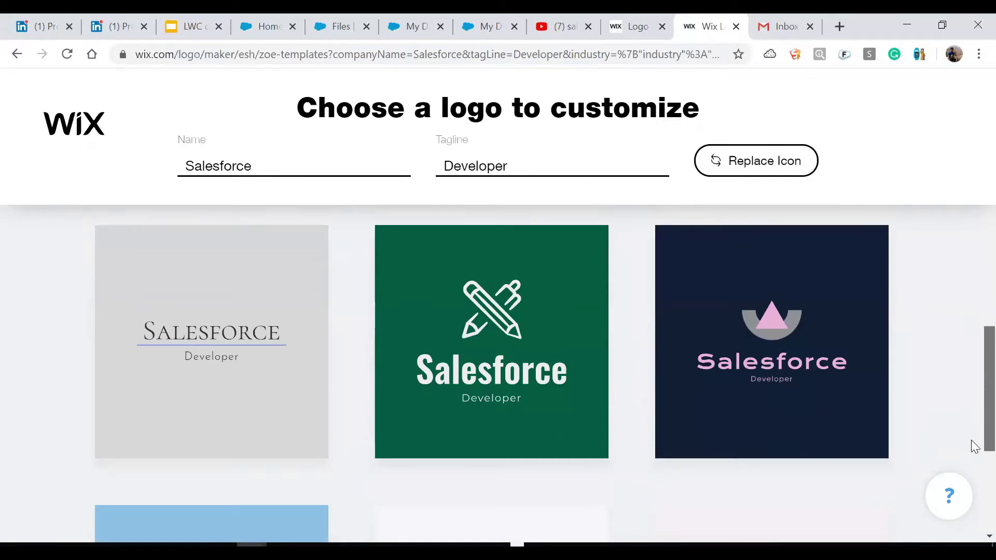
pyautogui.scroll(-3, 974, 461)
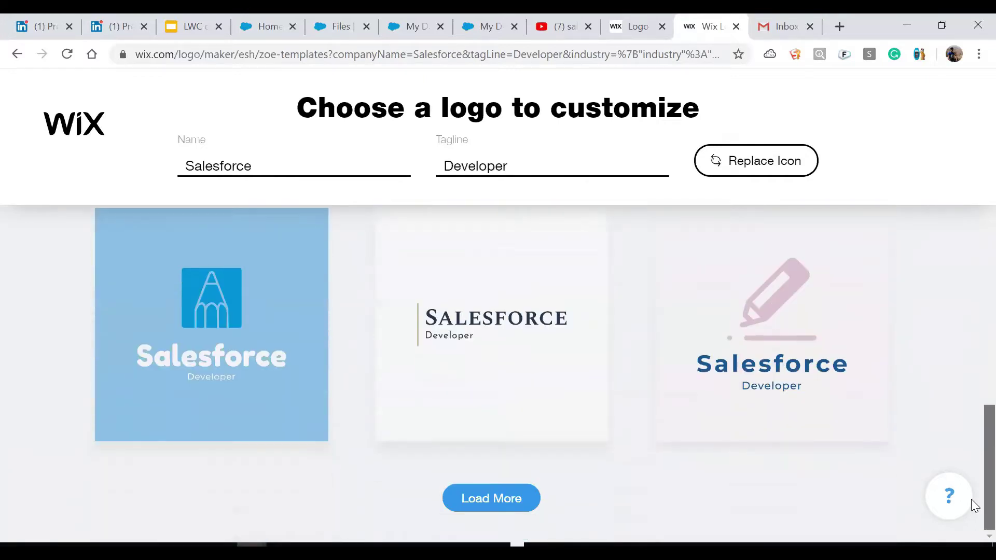
pyautogui.click(505, 499)
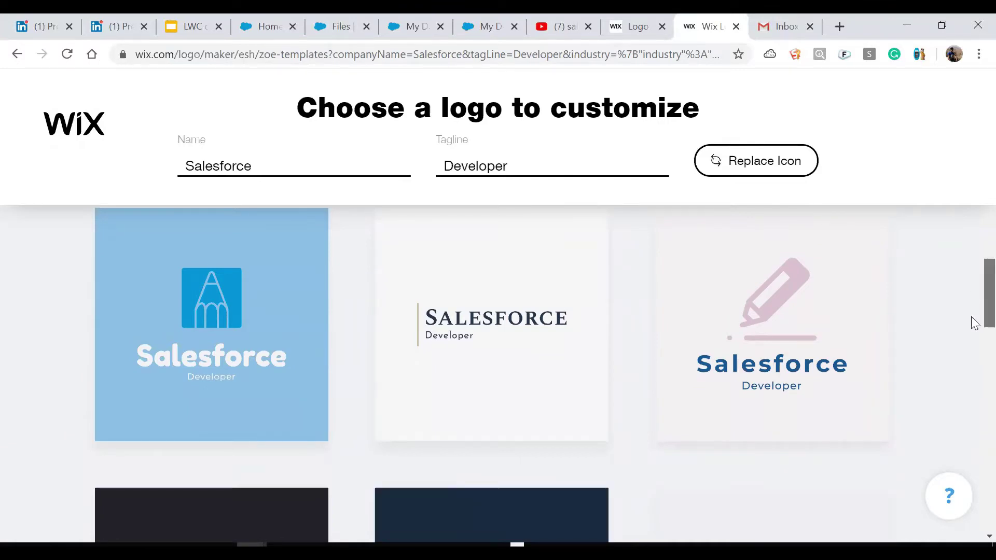
# Load a second extra batch of templates and browse the expanded gallery.
pyautogui.scroll(-4, 974, 312)
pyautogui.scroll(-3, 975, 338)
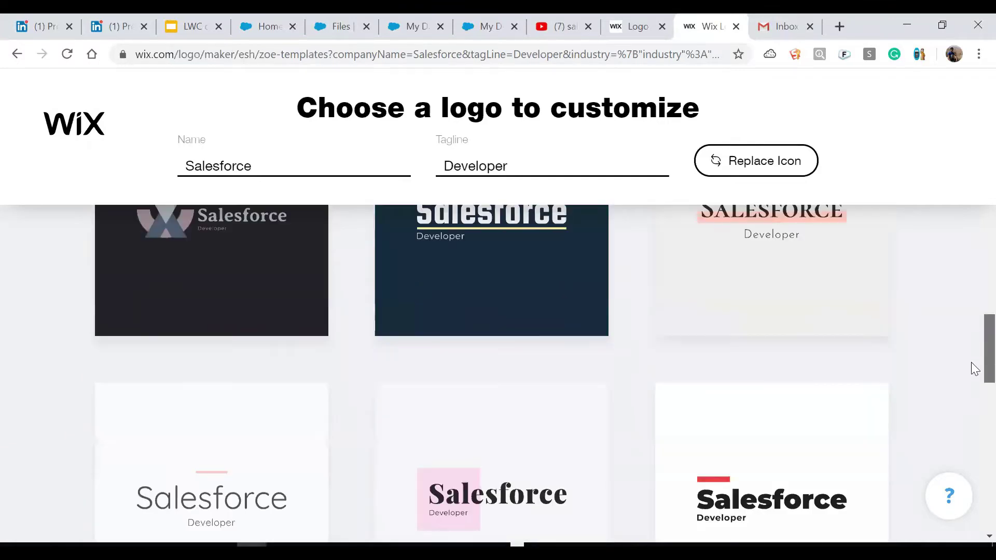
pyautogui.scroll(-7, 975, 358)
pyautogui.scroll(-5, 973, 415)
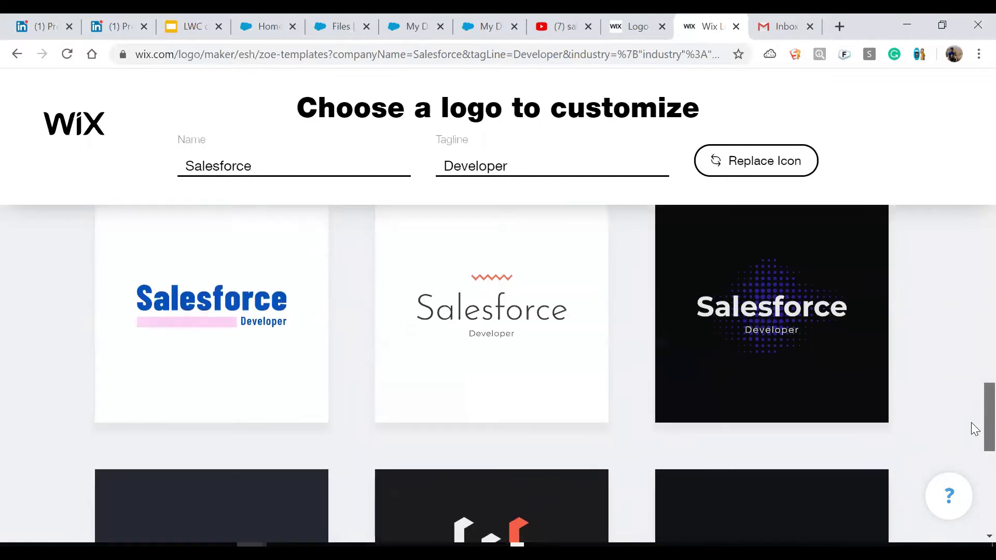
pyautogui.scroll(-4, 973, 441)
pyautogui.scroll(-3, 971, 469)
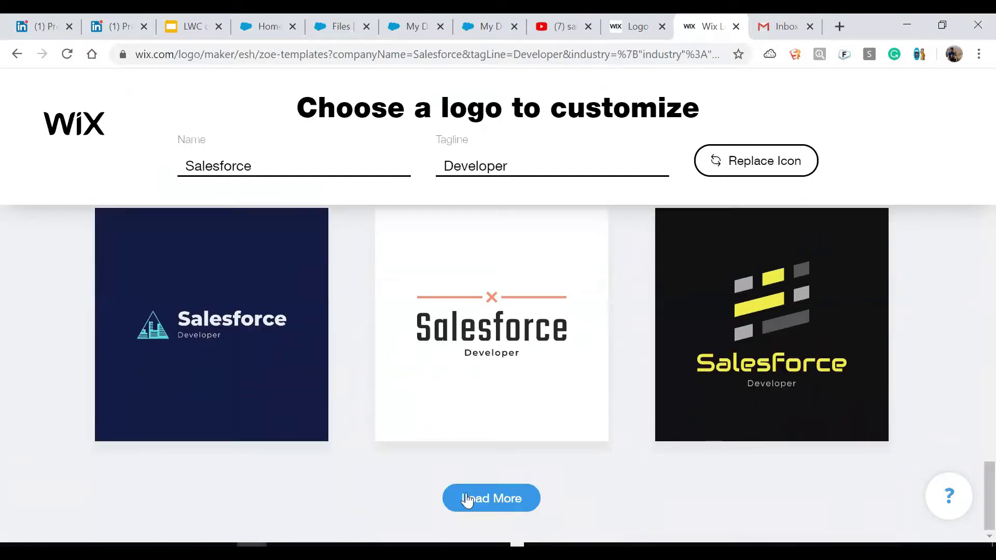
pyautogui.click(500, 500)
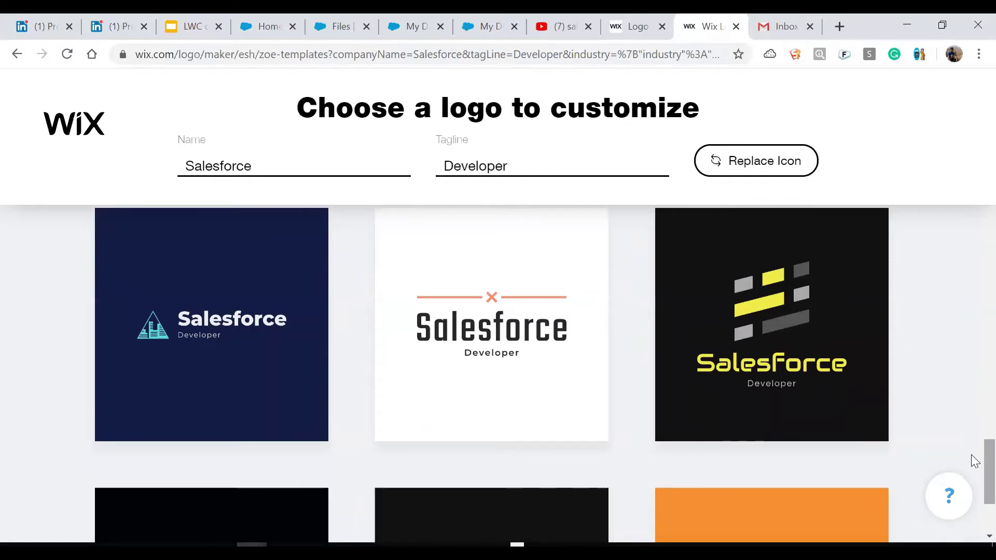
pyautogui.scroll(-4, 972, 467)
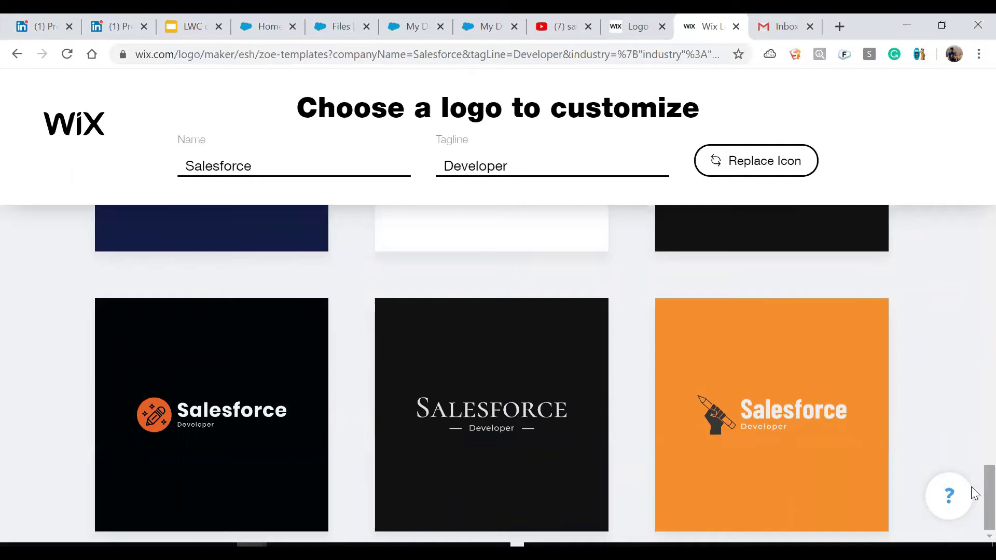
pyautogui.moveTo(972, 489); pyautogui.dragTo(871, 223)
pyautogui.moveTo(972, 507); pyautogui.dragTo(971, 468)
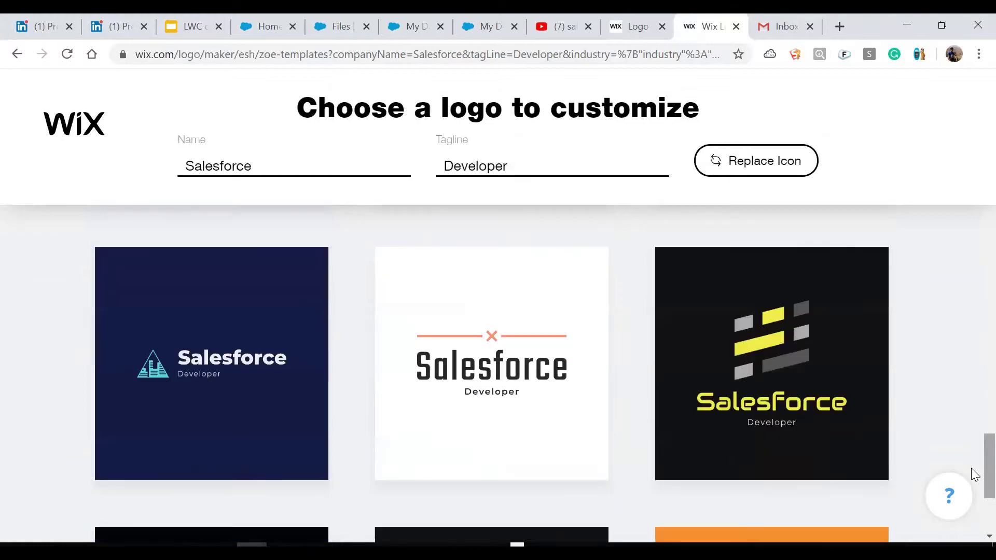
# Customize the black yellow-striped logo, try Acai Kick, Alpha Pack, Atomic Pink, Autumn Leaves, Black Pearl, then apply Blue Knight.
pyautogui.click(773, 364)
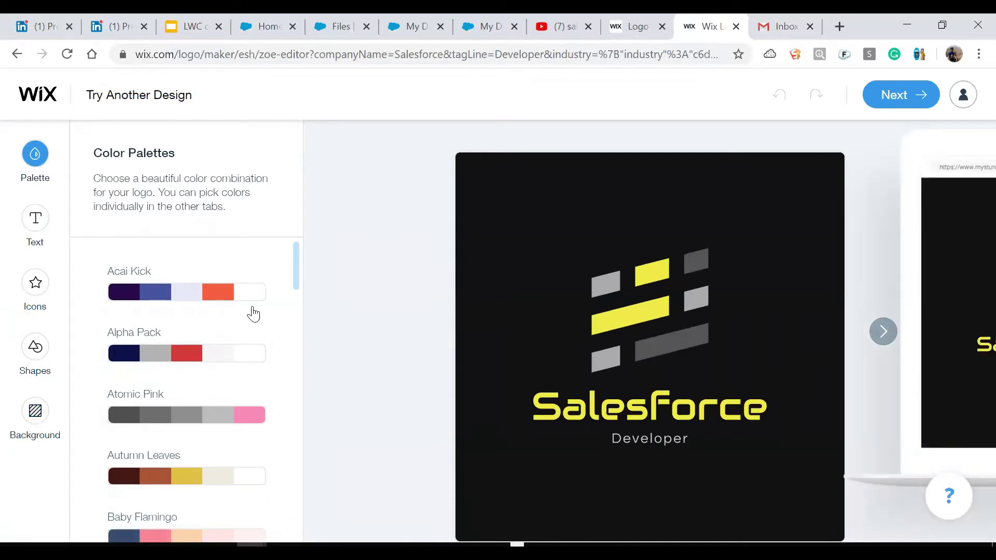
pyautogui.click(211, 306)
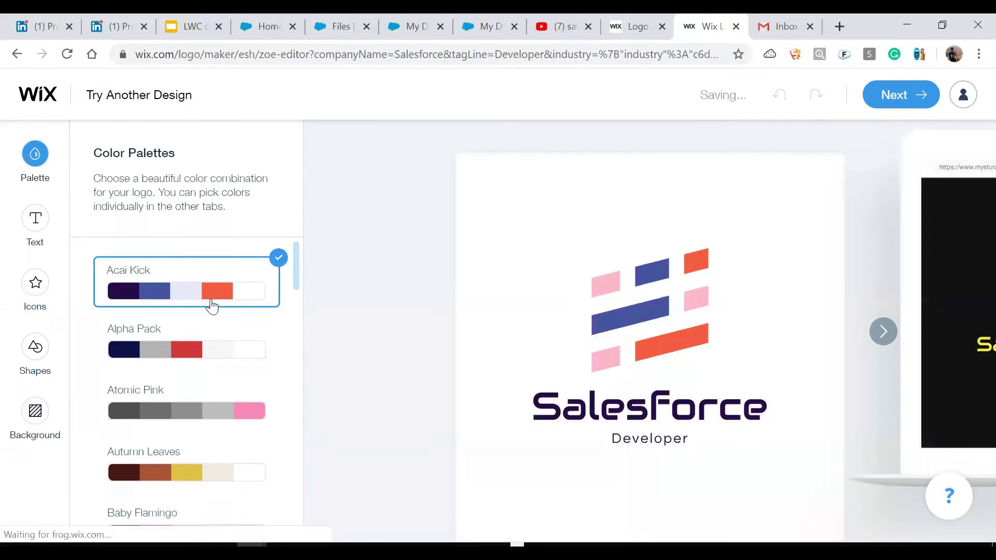
pyautogui.click(206, 363)
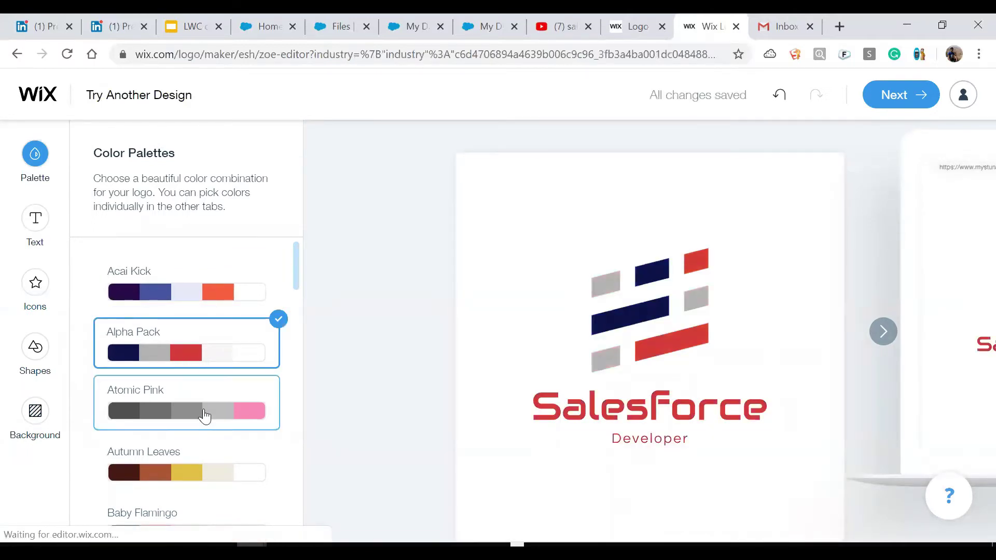
pyautogui.click(205, 415)
pyautogui.click(201, 473)
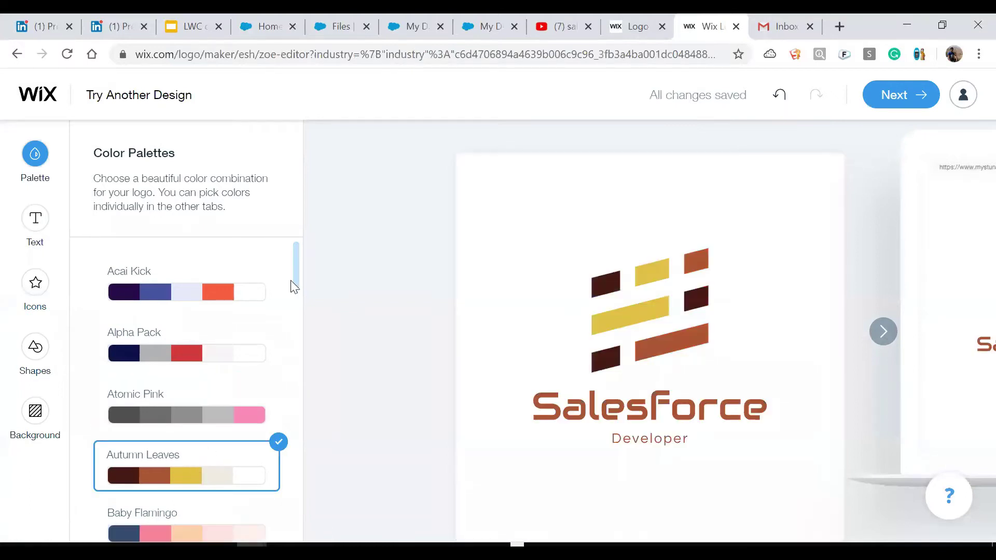
pyautogui.moveTo(296, 264); pyautogui.dragTo(300, 279)
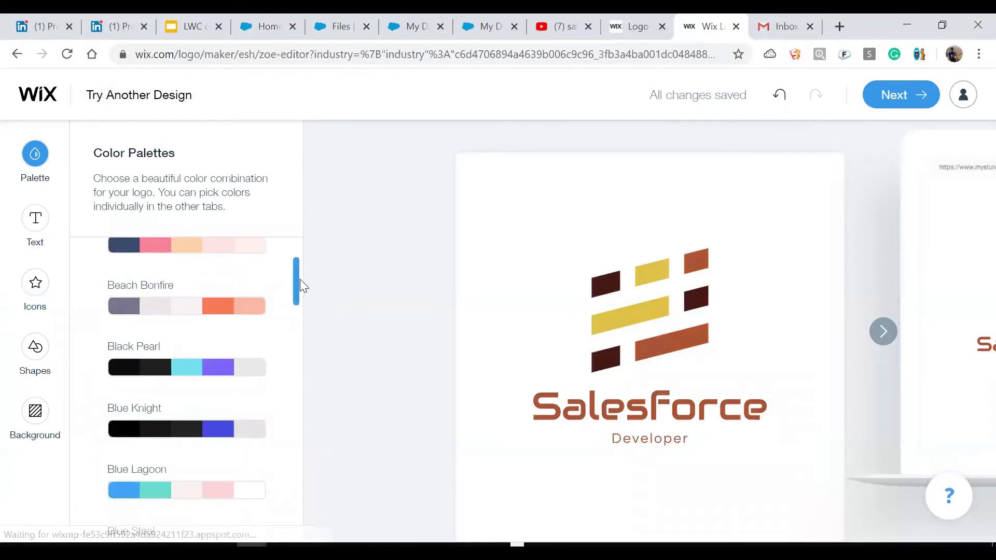
pyautogui.click(206, 368)
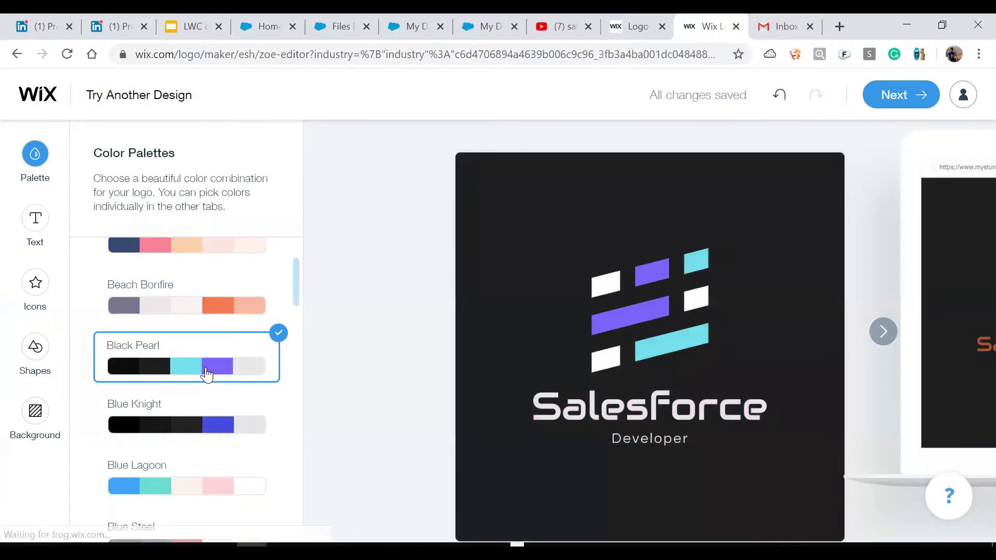
pyautogui.click(190, 437)
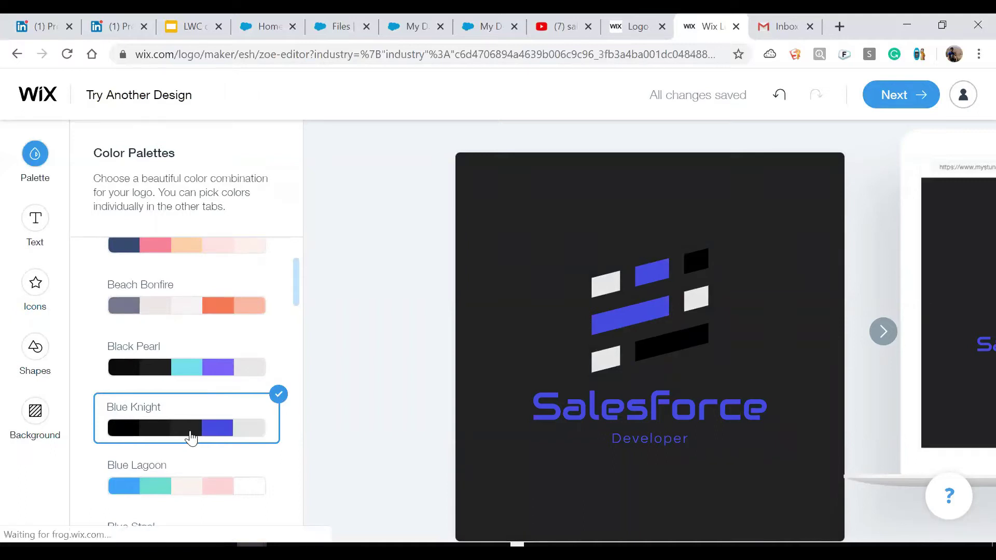
# Try editing the Salesforce wordmark to 'Test', leave it as 'Salesforce', and show the Icons panel.
pyautogui.click(562, 399)
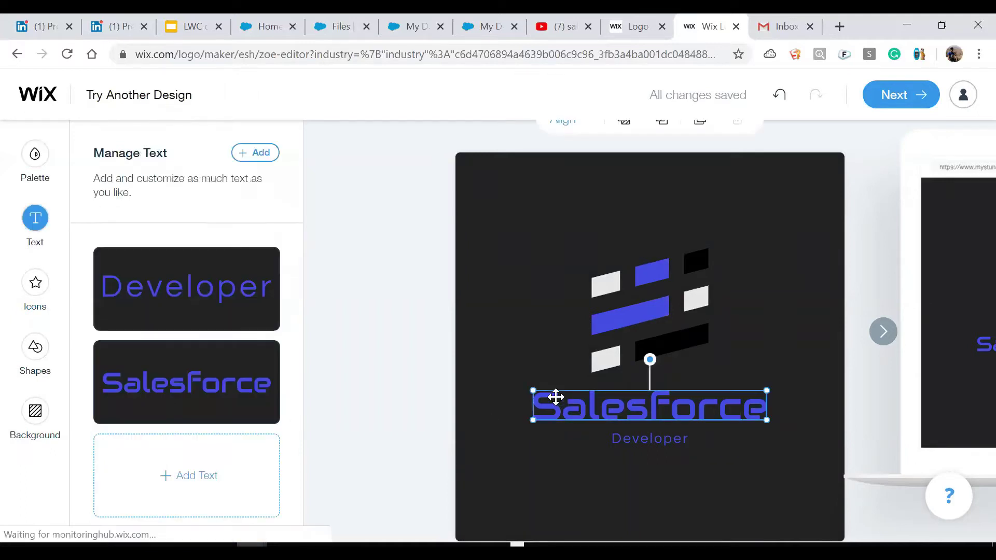
pyautogui.click(159, 302)
pyautogui.write('Test')
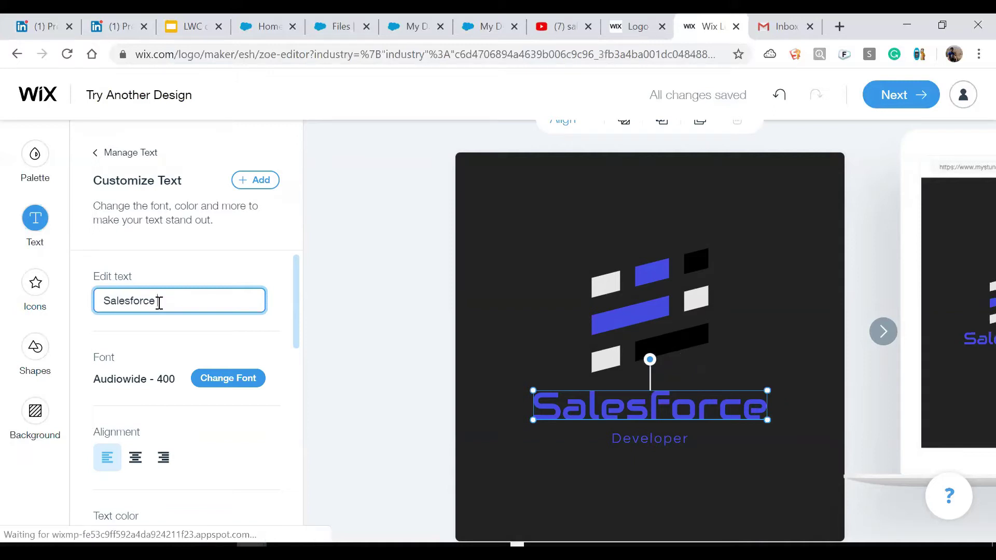
pyautogui.moveTo(297, 296); pyautogui.dragTo(317, 367)
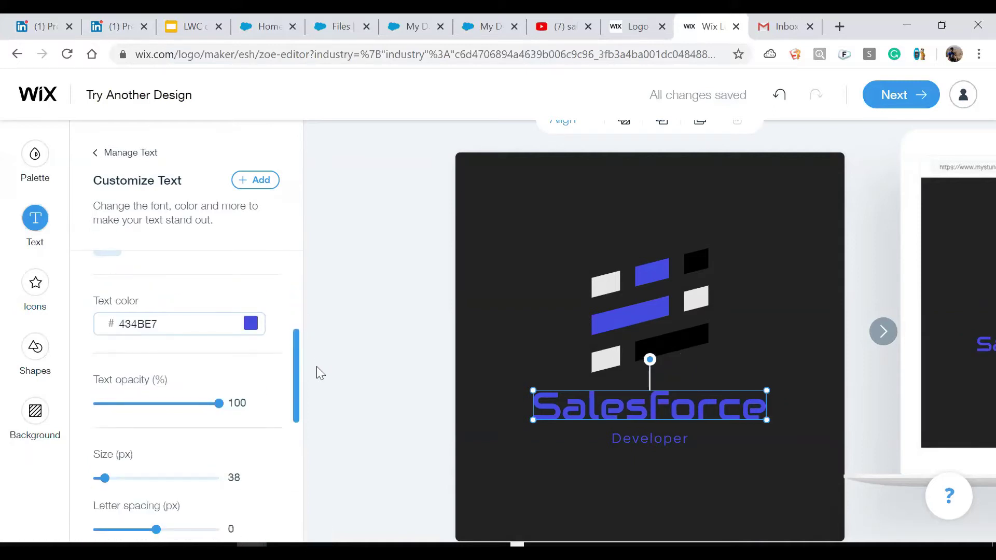
pyautogui.click(32, 293)
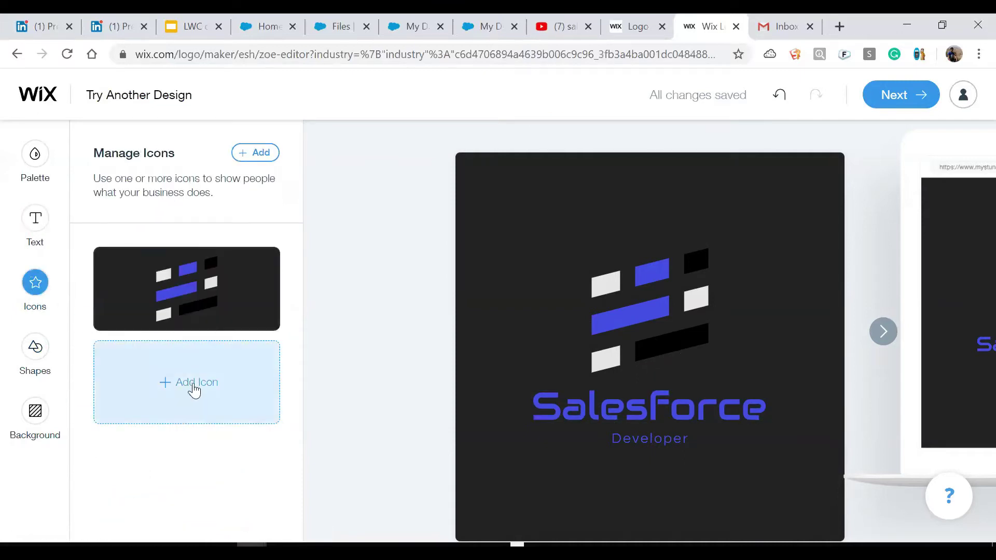
# Browse the Add an Element icon grid and add the deer-among-trees icon to the logo.
pyautogui.click(193, 389)
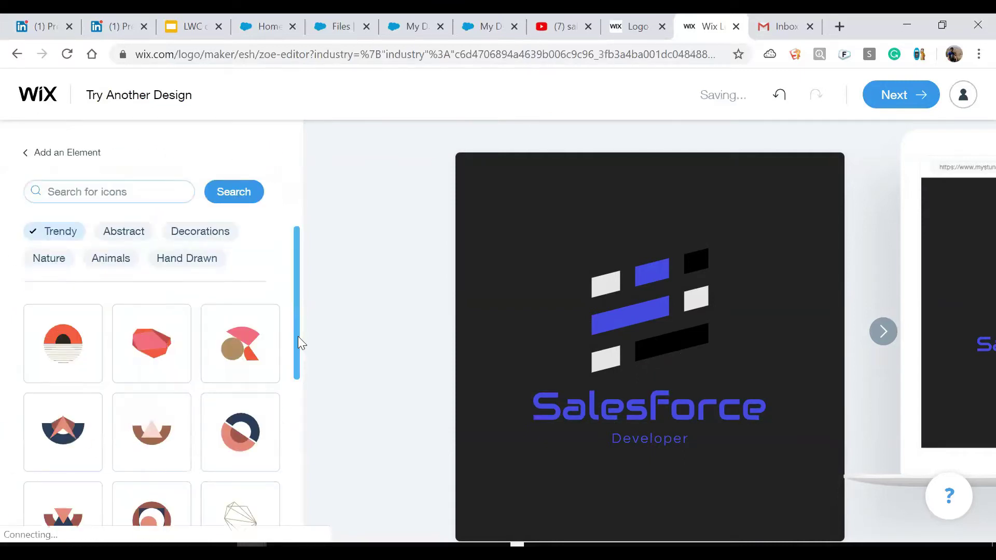
pyautogui.moveTo(298, 345); pyautogui.dragTo(306, 474)
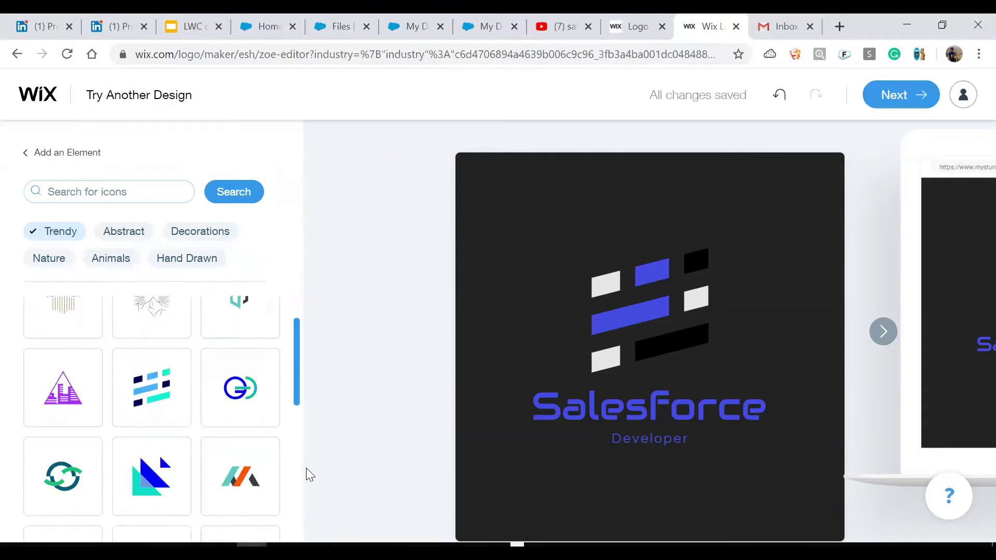
pyautogui.moveTo(294, 357); pyautogui.dragTo(304, 532)
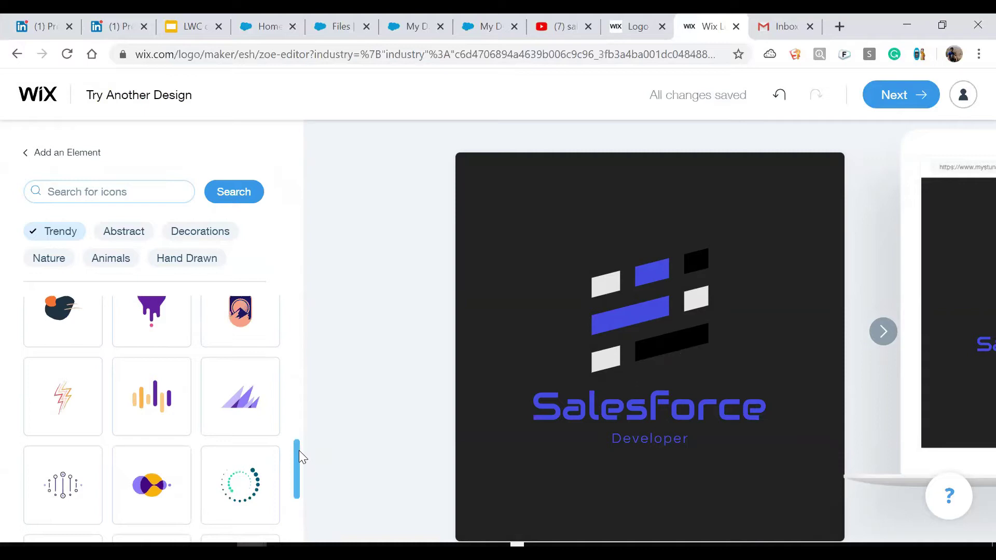
pyautogui.moveTo(299, 457); pyautogui.dragTo(304, 554)
pyautogui.moveTo(299, 469); pyautogui.dragTo(297, 537)
pyautogui.moveTo(296, 498); pyautogui.dragTo(298, 559)
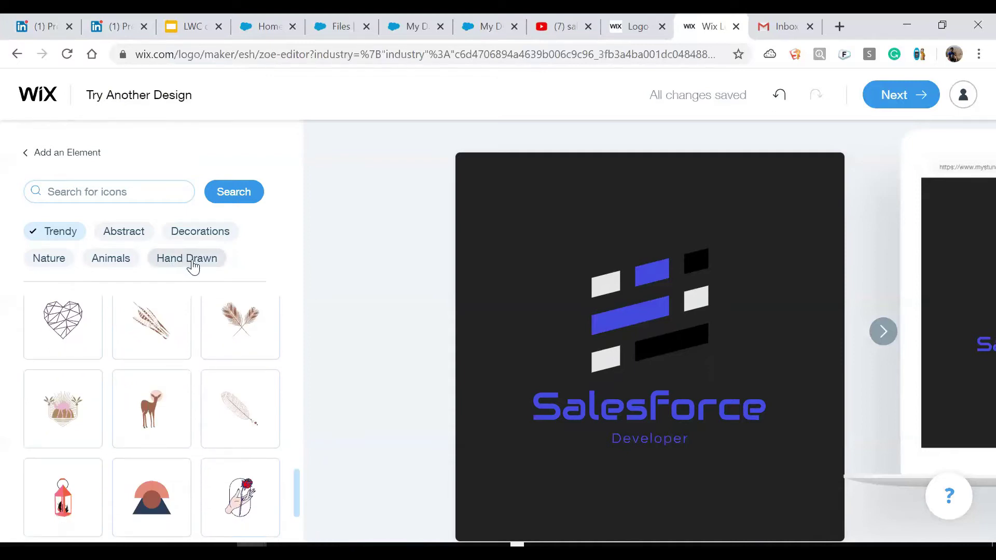
pyautogui.moveTo(295, 475); pyautogui.dragTo(300, 499)
pyautogui.scroll(-10, 299, 493)
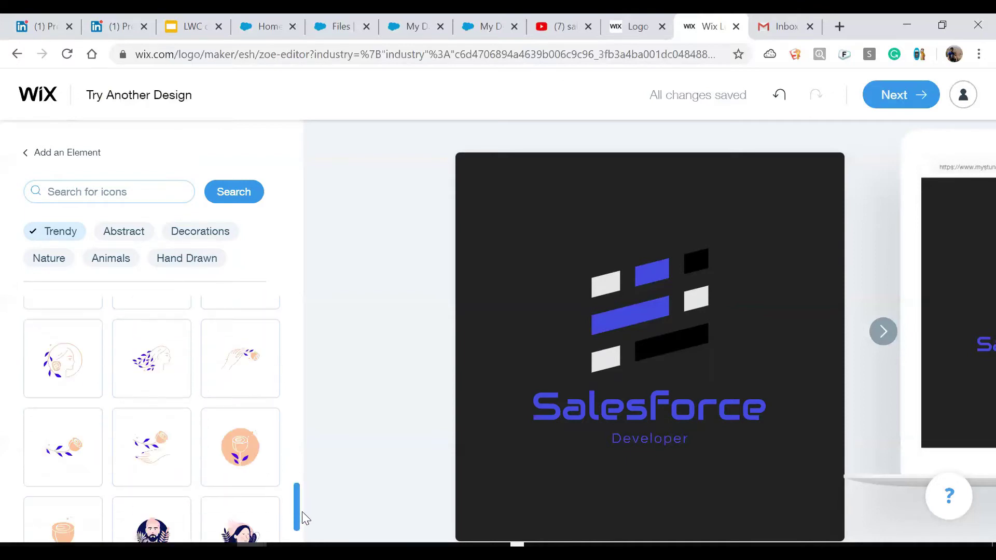
pyautogui.scroll(-10, 305, 521)
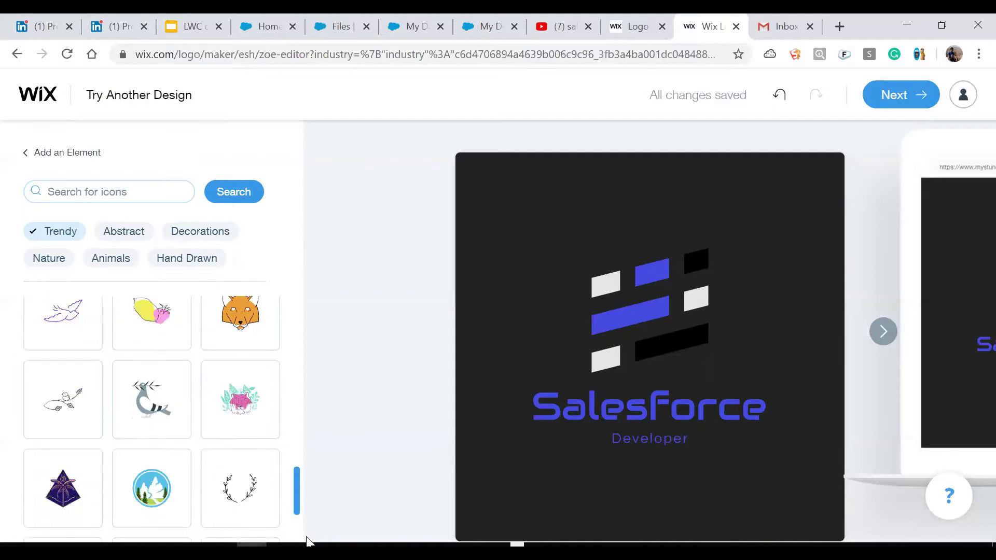
pyautogui.scroll(-10, 306, 543)
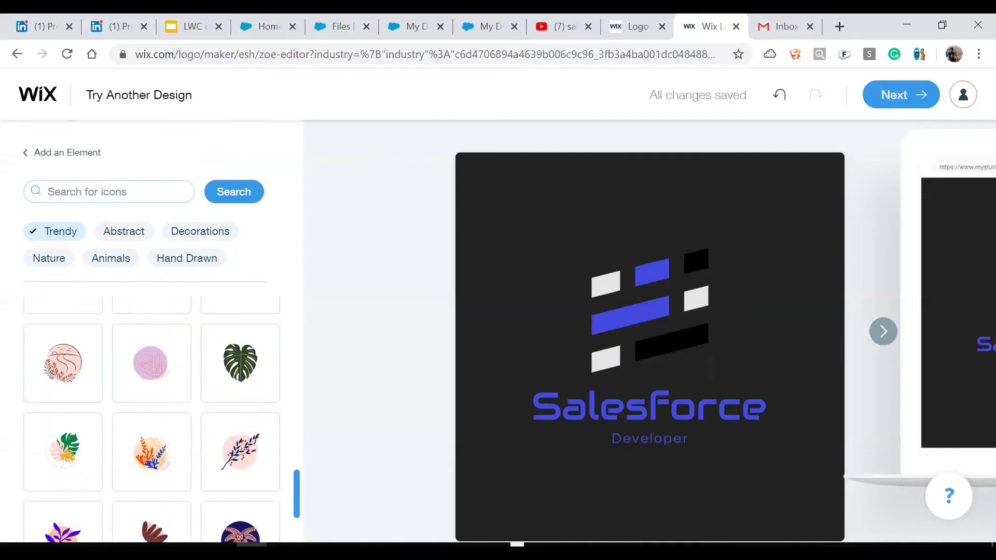
pyautogui.scroll(-3, 152, 419)
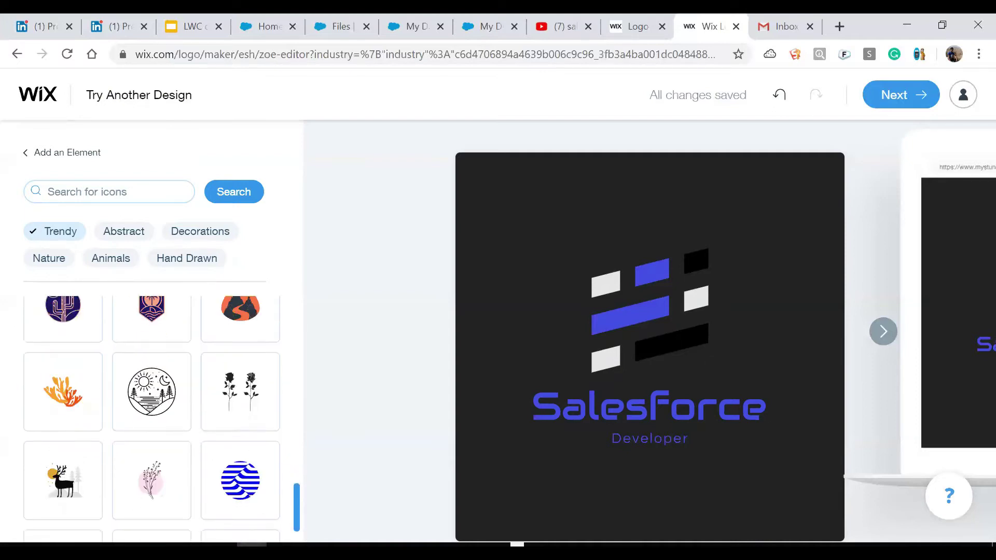
pyautogui.scroll(-3, 58, 343)
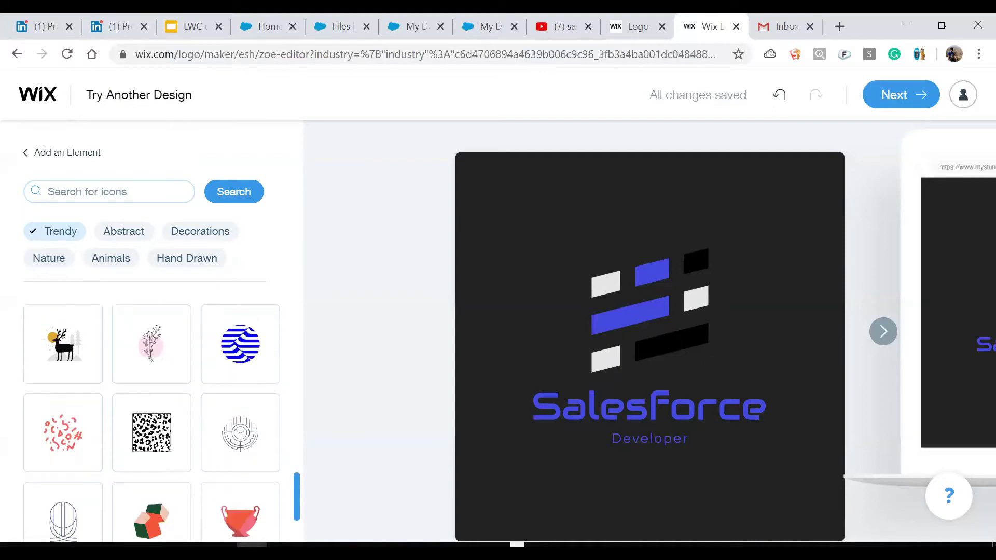
pyautogui.click(56, 335)
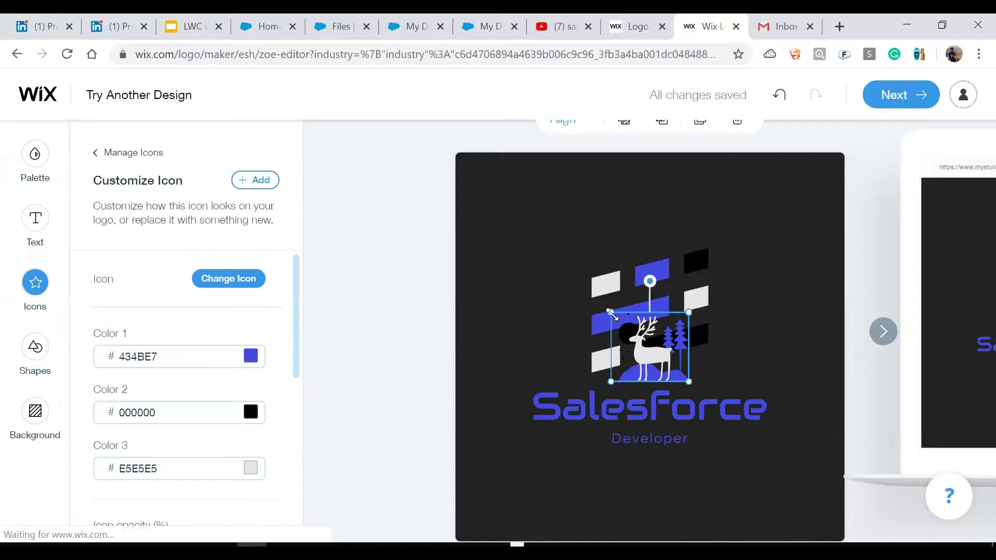
# Shrink the deer icon, move Salesforce above the stripes and Developer up beneath them.
pyautogui.moveTo(611, 314); pyautogui.dragTo(737, 370)
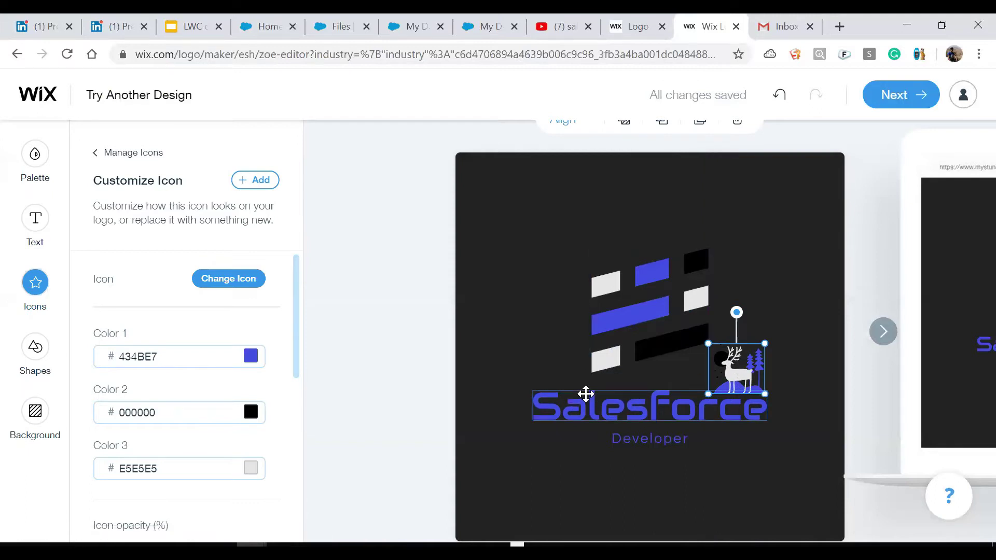
pyautogui.moveTo(586, 394); pyautogui.dragTo(590, 221)
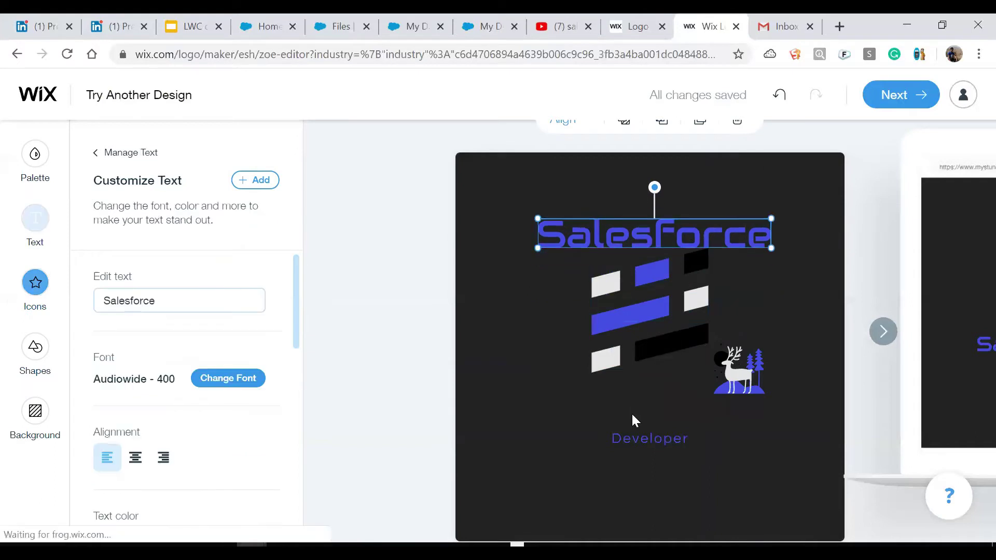
pyautogui.moveTo(639, 435); pyautogui.dragTo(695, 403)
# Position the deer icon at the upper right of the striped graphic.
pyautogui.click(730, 344)
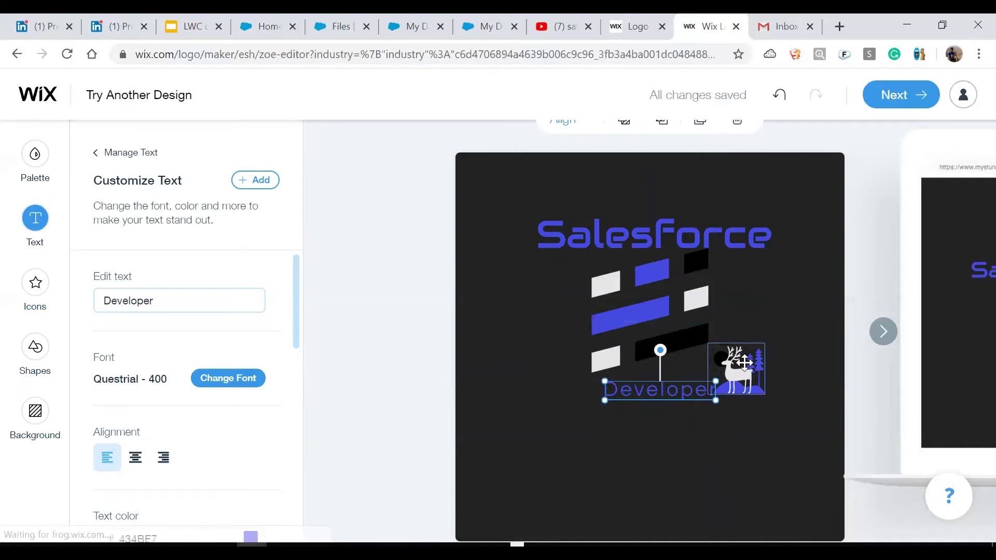
pyautogui.moveTo(731, 344); pyautogui.dragTo(558, 279)
pyautogui.click(549, 387)
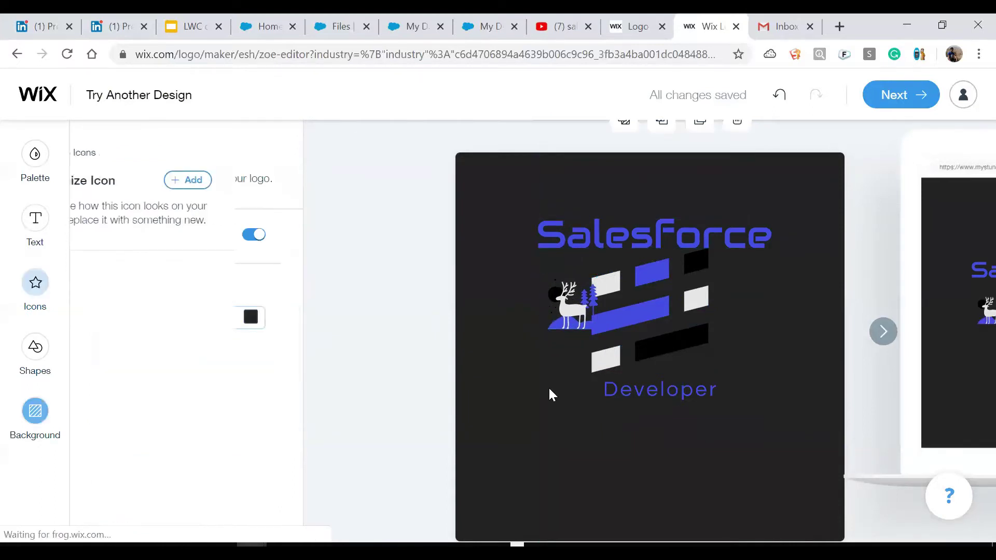
pyautogui.moveTo(568, 306); pyautogui.dragTo(734, 276)
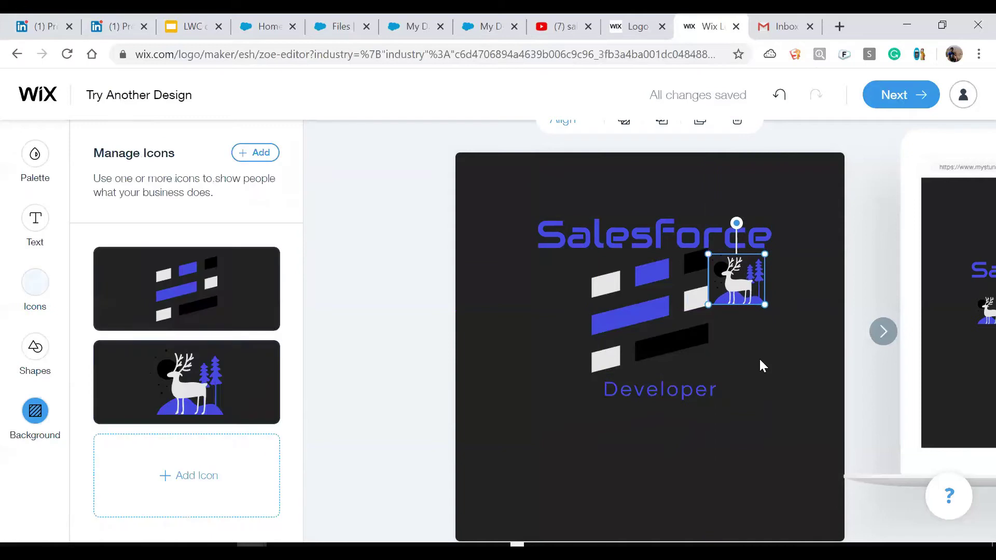
# Recolour the logo with the Acai Kick palette and nudge the Salesforce text slightly up.
pyautogui.click(760, 366)
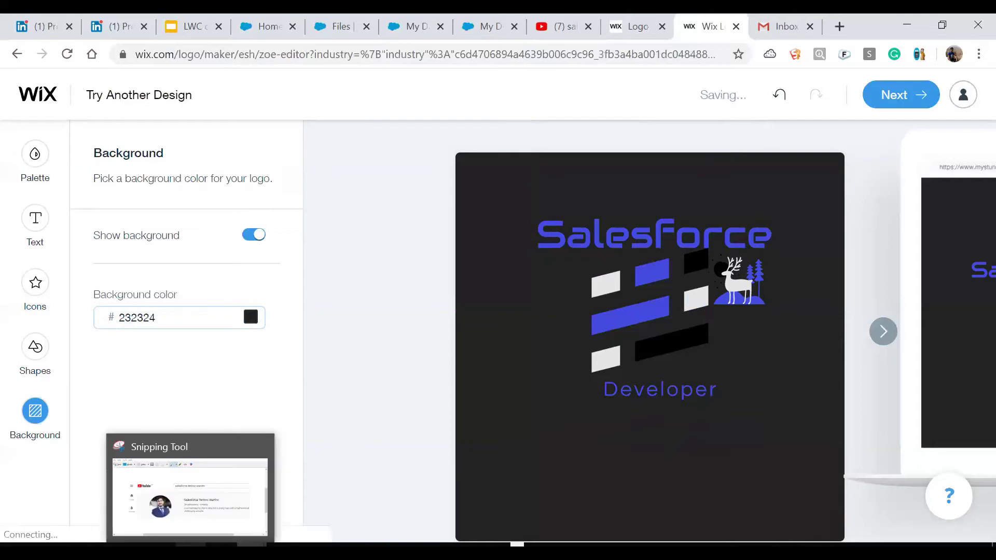
pyautogui.click(36, 353)
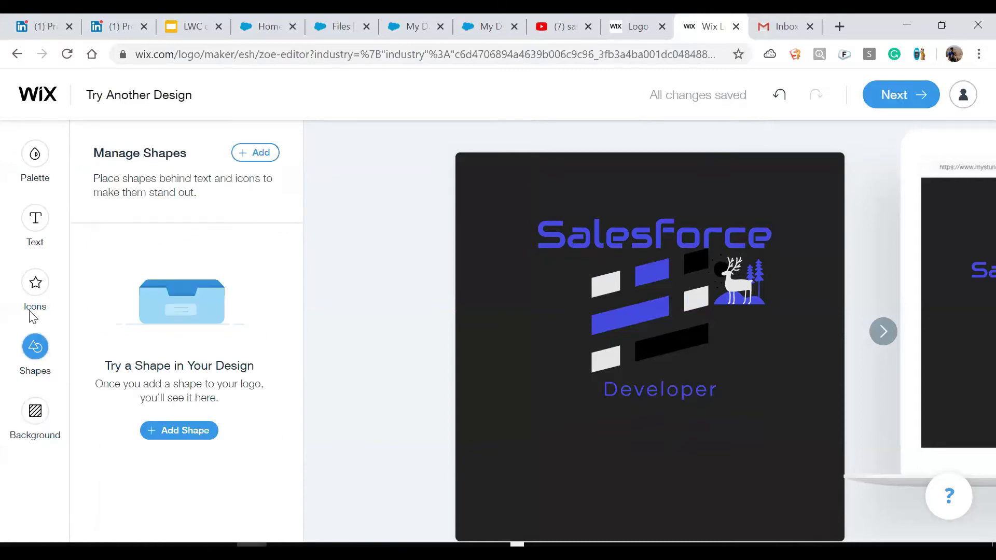
pyautogui.click(36, 152)
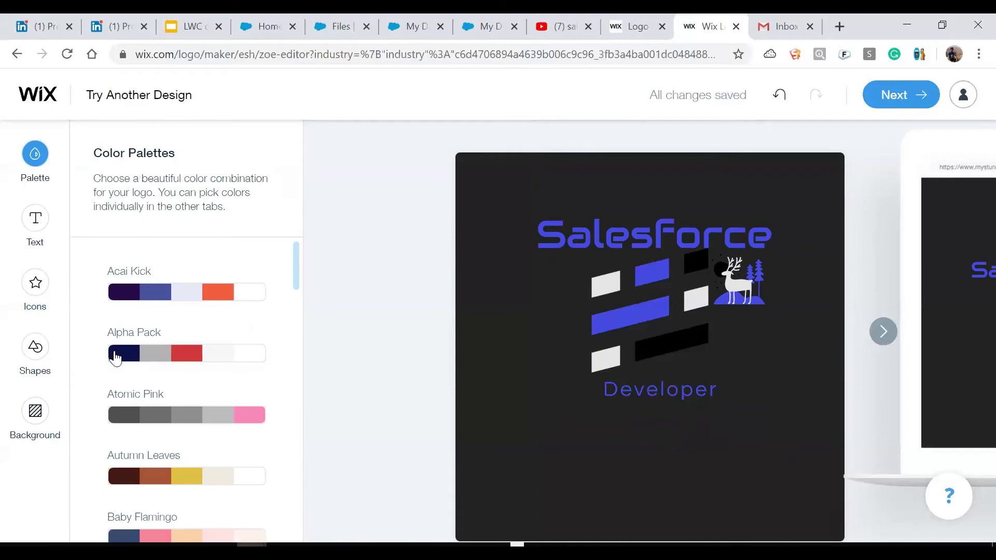
pyautogui.click(186, 306)
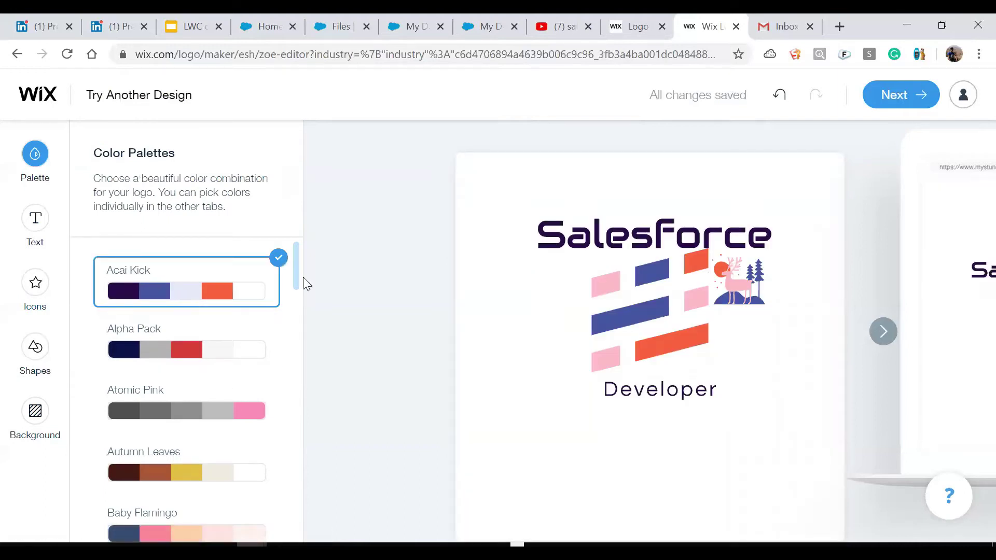
pyautogui.scroll(-1, 296, 273)
pyautogui.scroll(1, 296, 275)
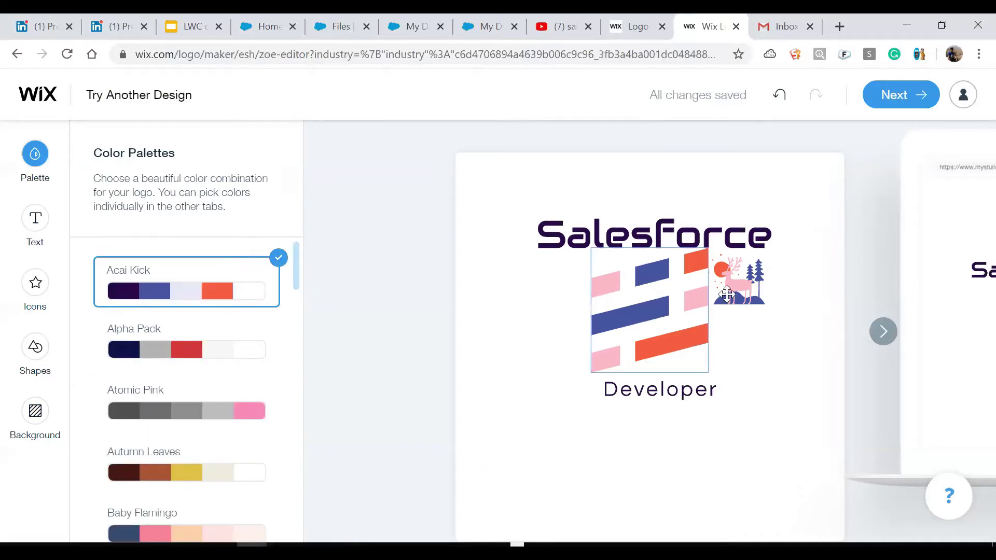
pyautogui.click(645, 224)
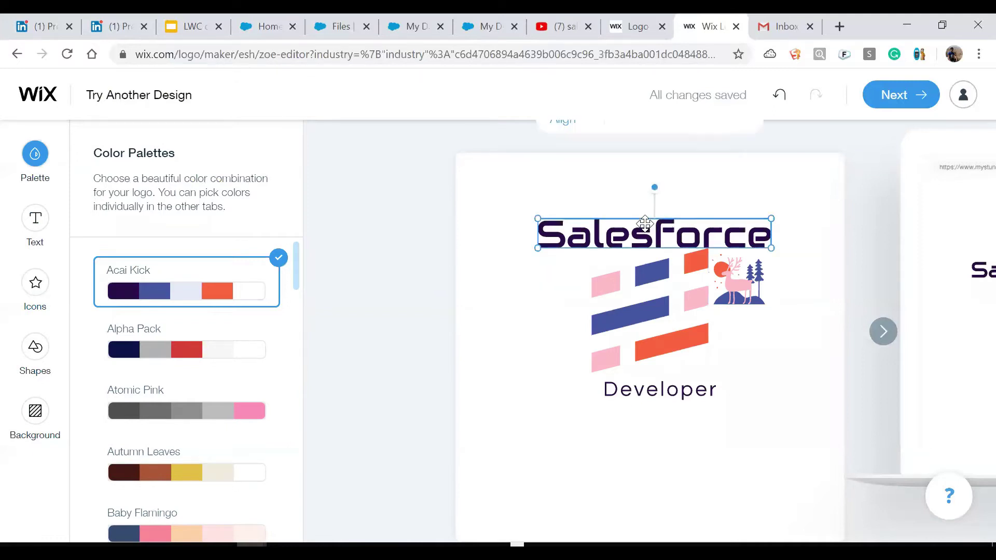
pyautogui.moveTo(639, 218); pyautogui.dragTo(638, 217)
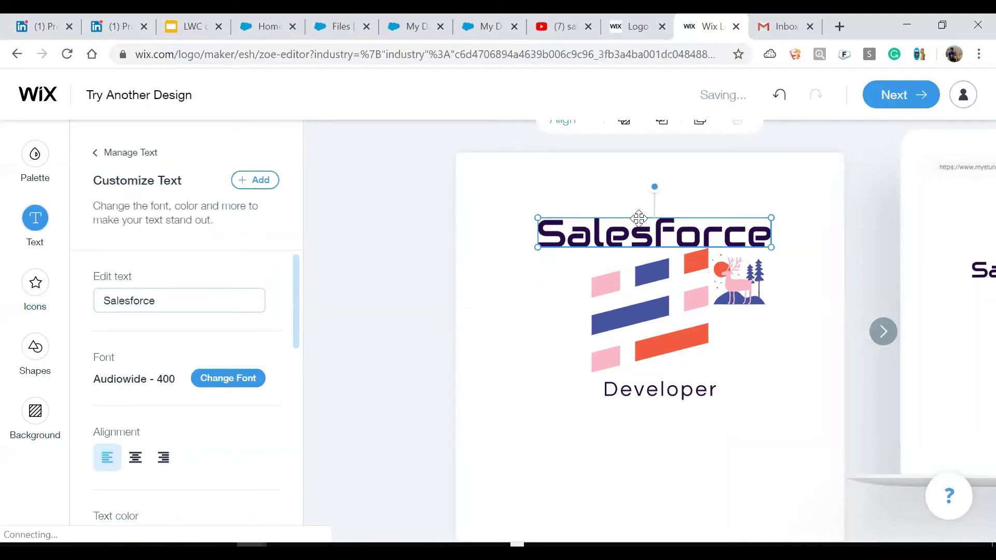
pyautogui.click(568, 345)
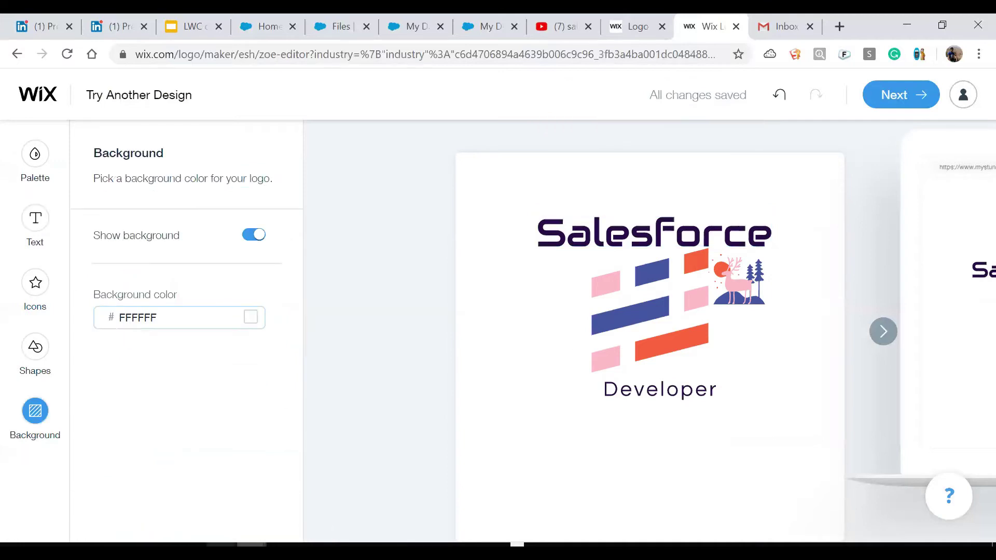
# Capture the finished logo in a new Snipping Tool rectangle snip.
pyautogui.click(191, 550)
pyautogui.click(35, 73)
pyautogui.moveTo(533, 213); pyautogui.dragTo(773, 405)
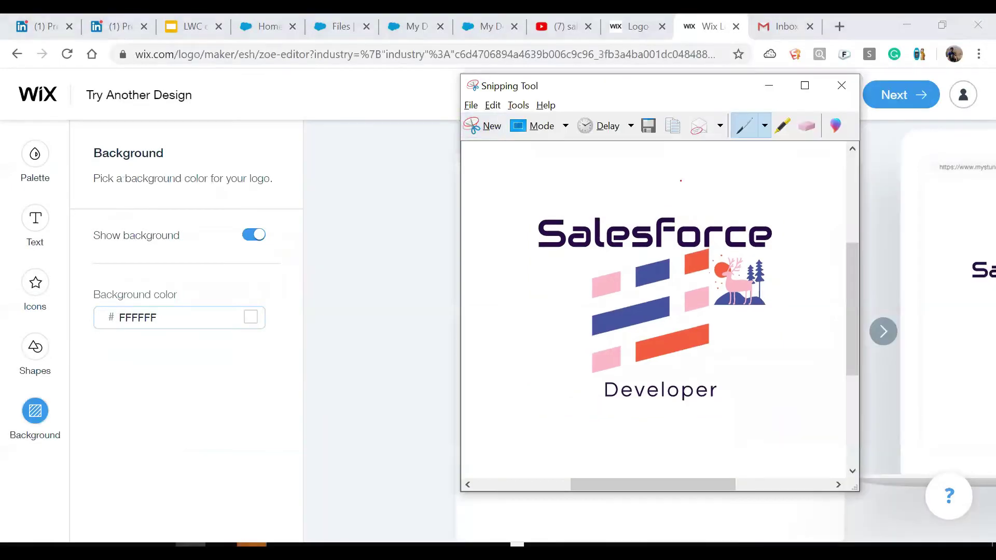
# Save the logo snip as 'Logo for demo 1.PNG' in the Demo Logo folder, then minimize Snipping Tool.
pyautogui.click(648, 124)
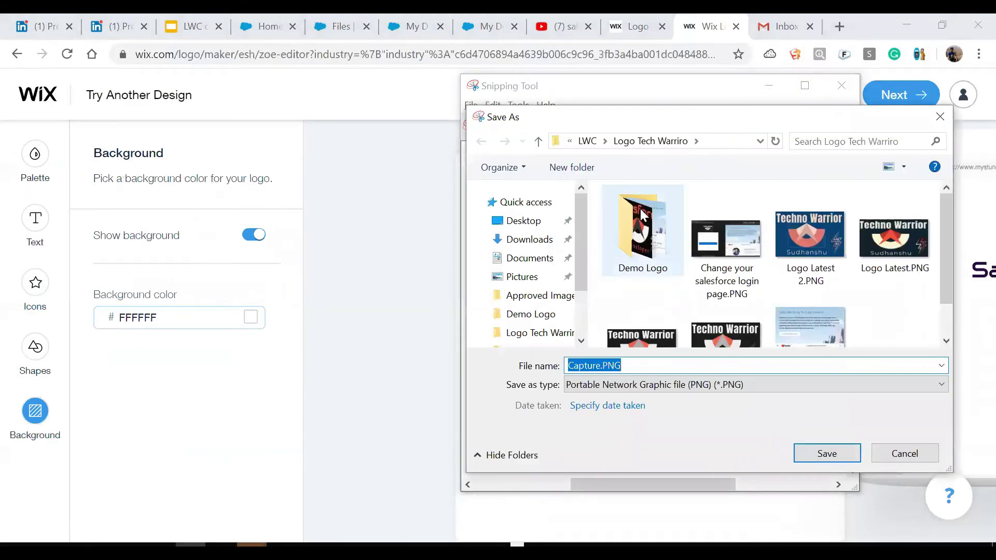
pyautogui.click(641, 209)
pyautogui.doubleClick(641, 209)
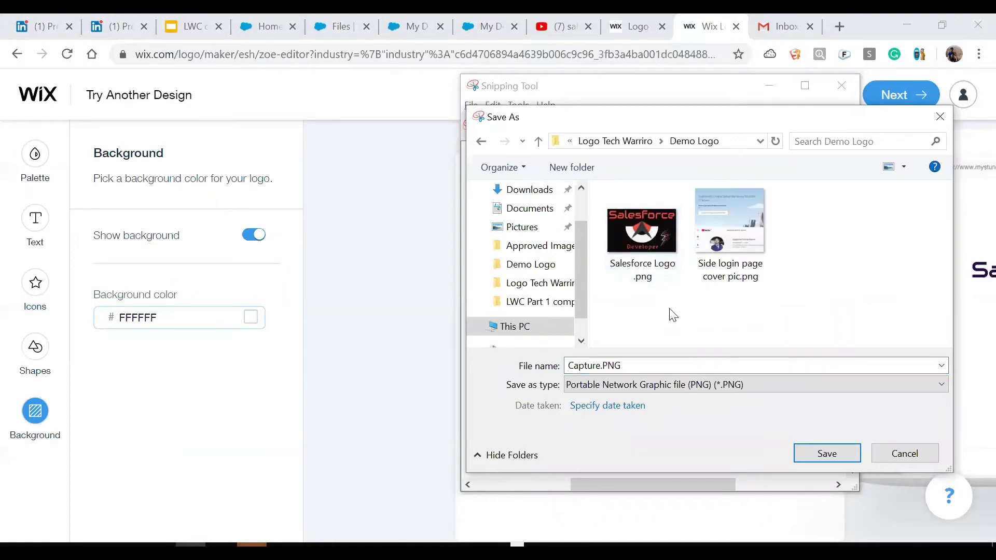
pyautogui.click(595, 366)
pyautogui.press('Left')
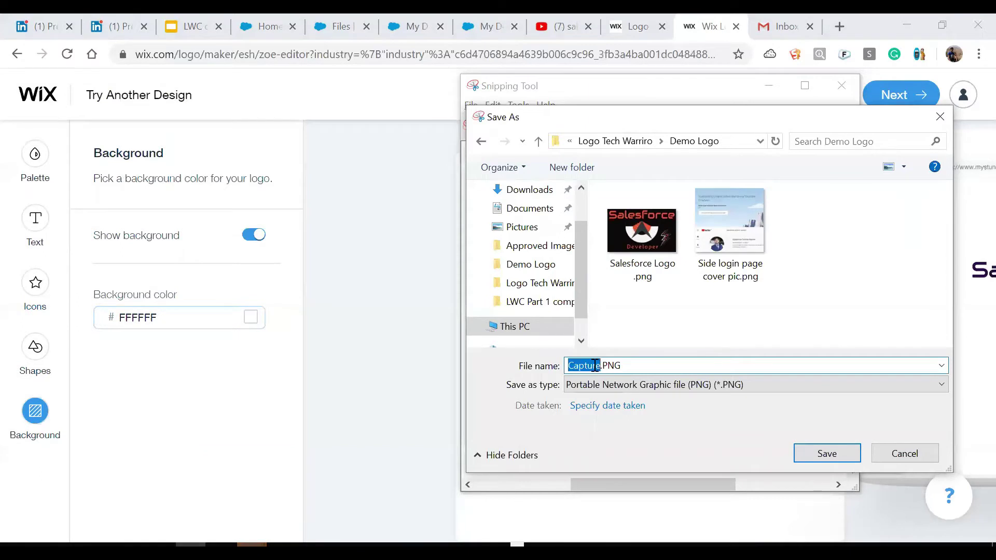
pyautogui.write('Logo')
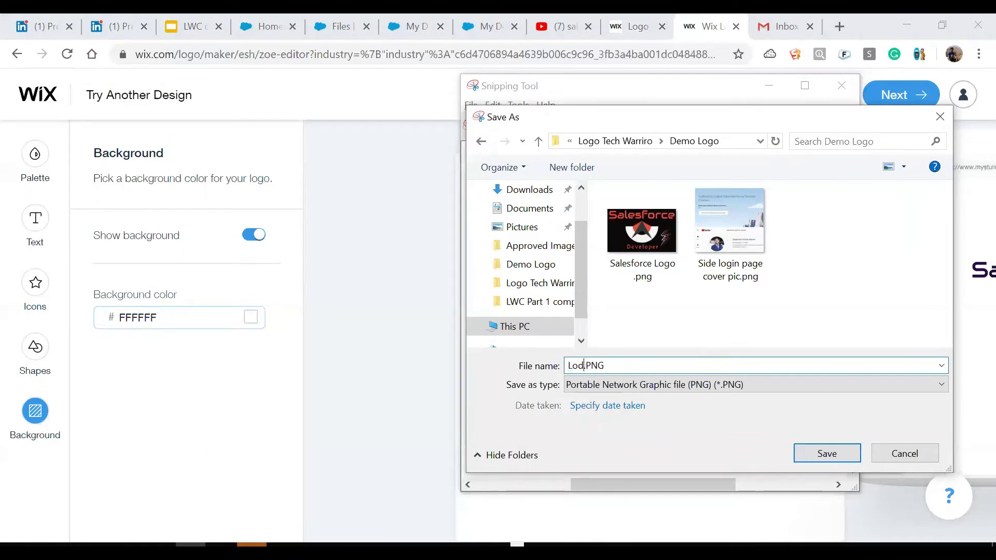
pyautogui.press('BackSpace')
pyautogui.press('BackSpace')
pyautogui.write('go for demo')
pyautogui.write(' 1')
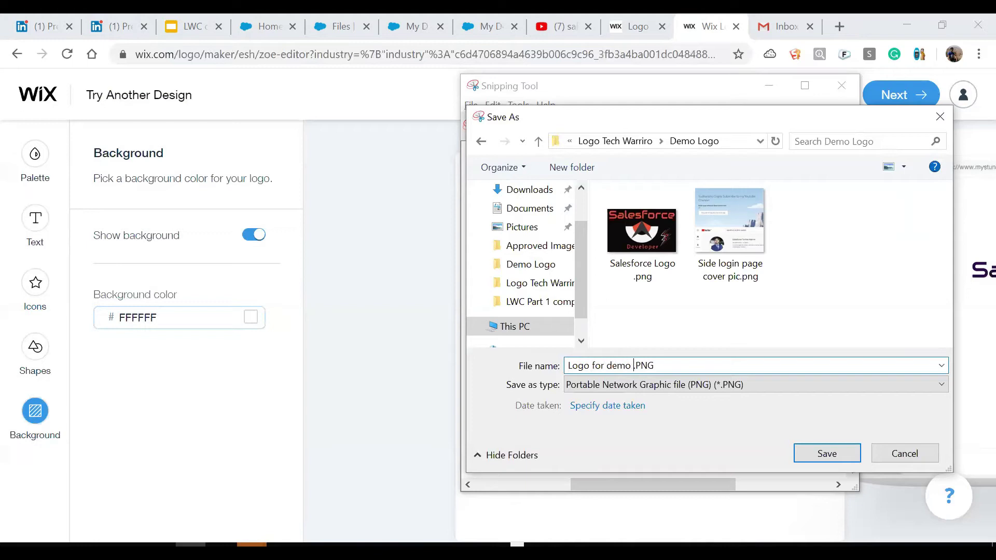
pyautogui.press('Return')
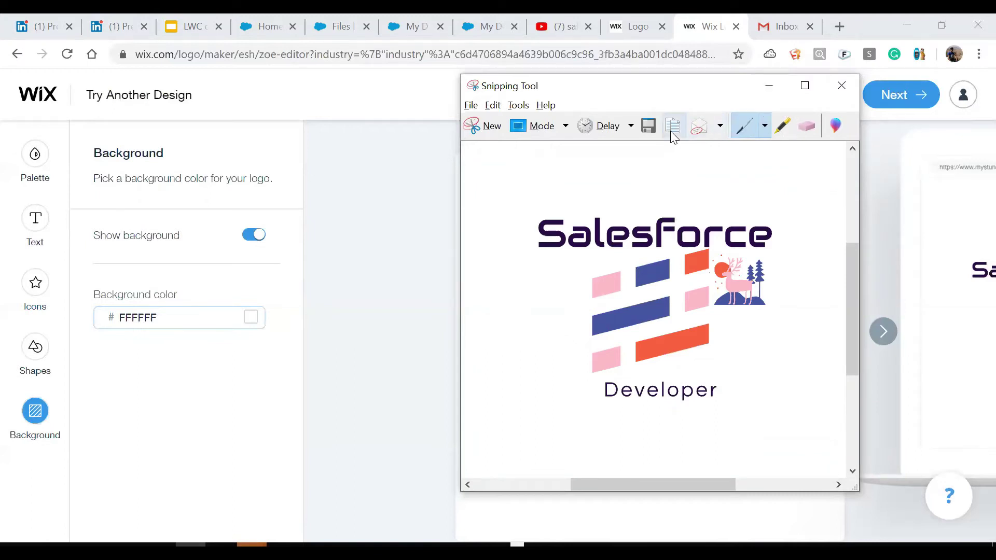
pyautogui.click(769, 85)
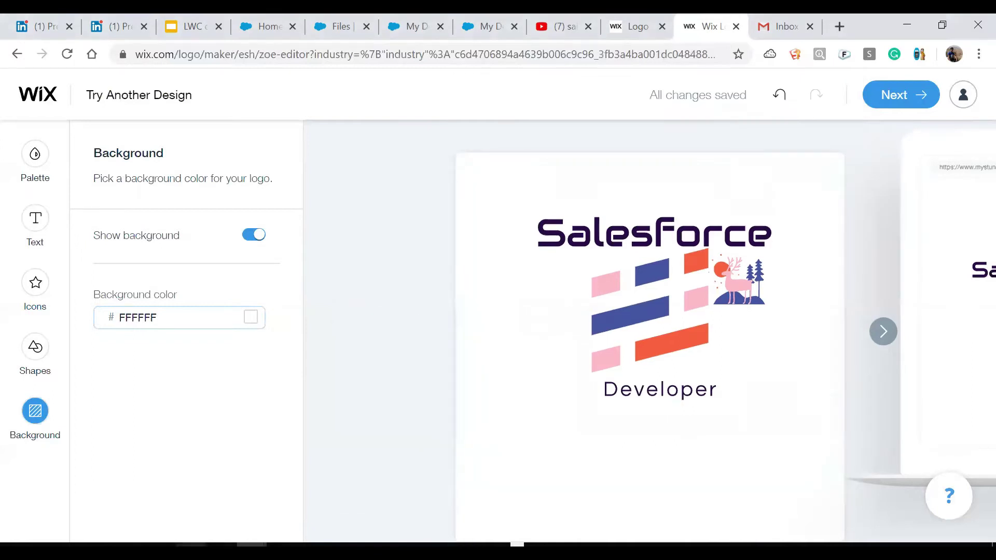
# Close all running Paint windows, discarding the unsaved drawing.
pyautogui.click(463, 545)
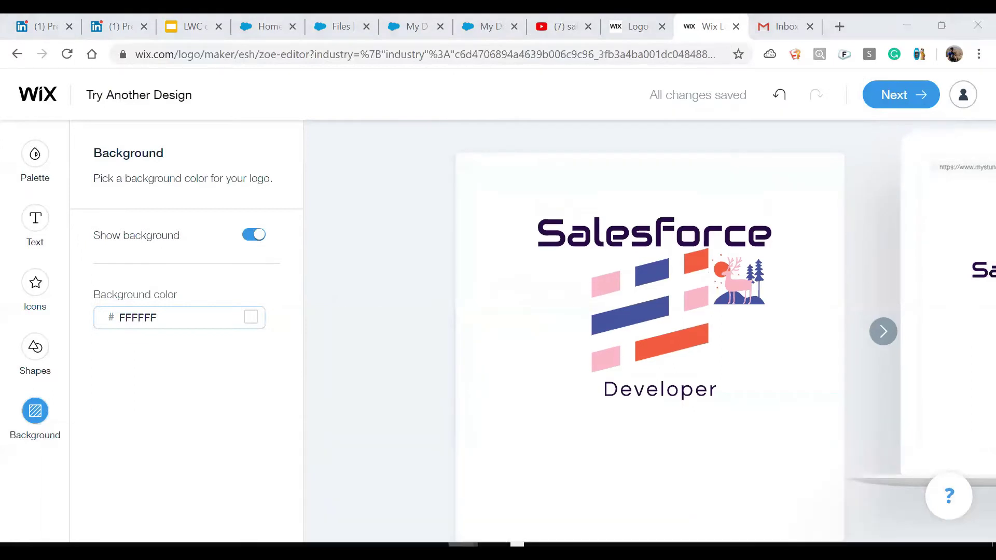
pyautogui.rightClick(463, 545)
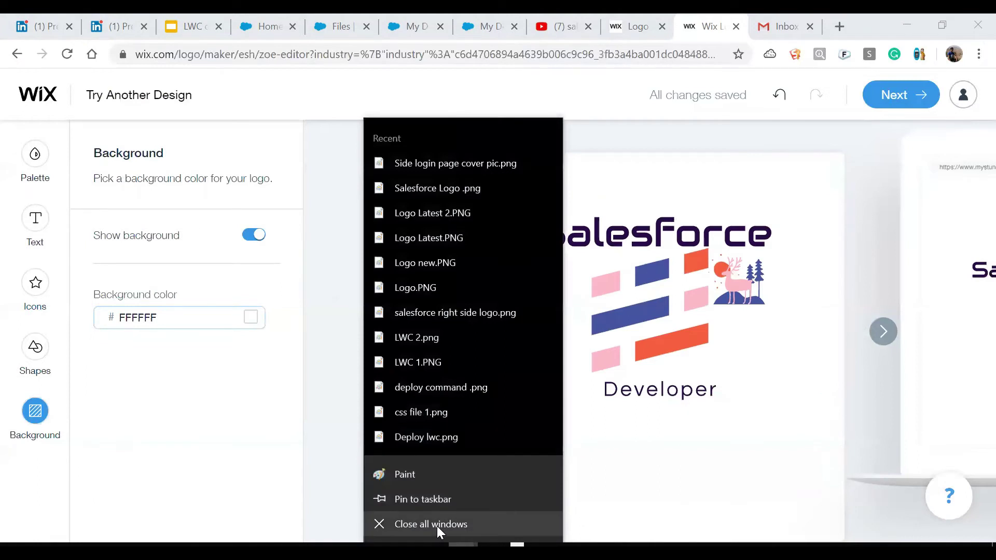
pyautogui.click(437, 525)
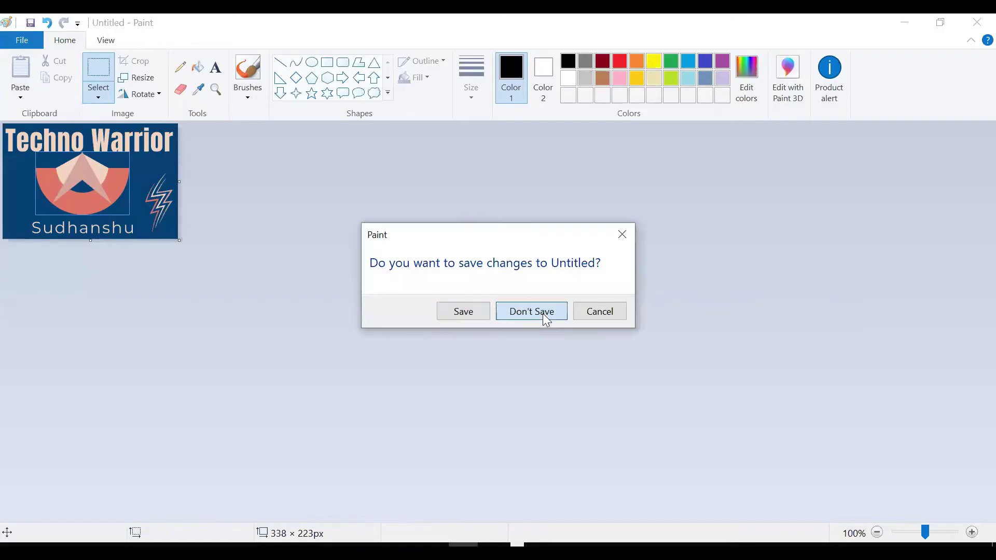
pyautogui.click(543, 313)
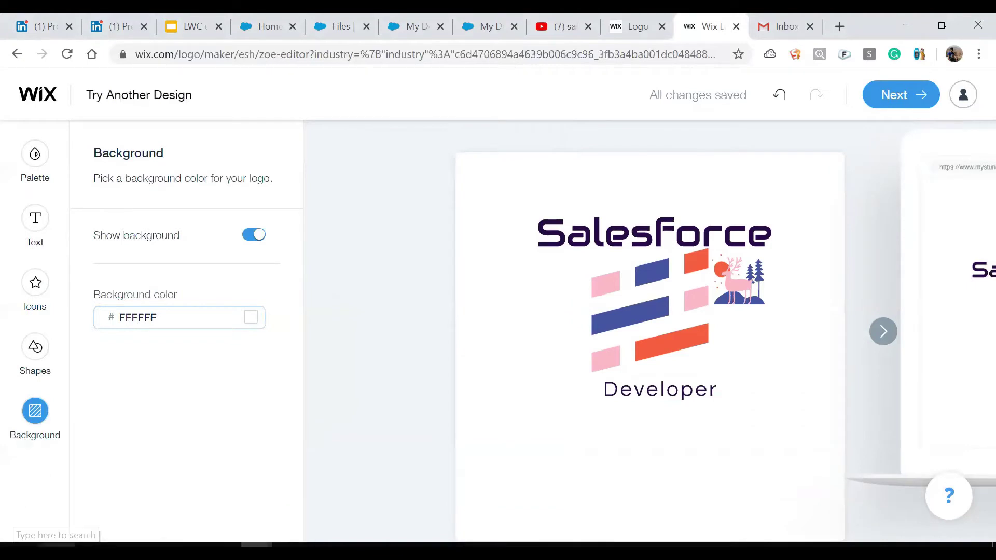
# Start a new Paint with mspaint, paste the snipped logo, and copy it.
pyautogui.press('super+r')
pyautogui.press('Return')
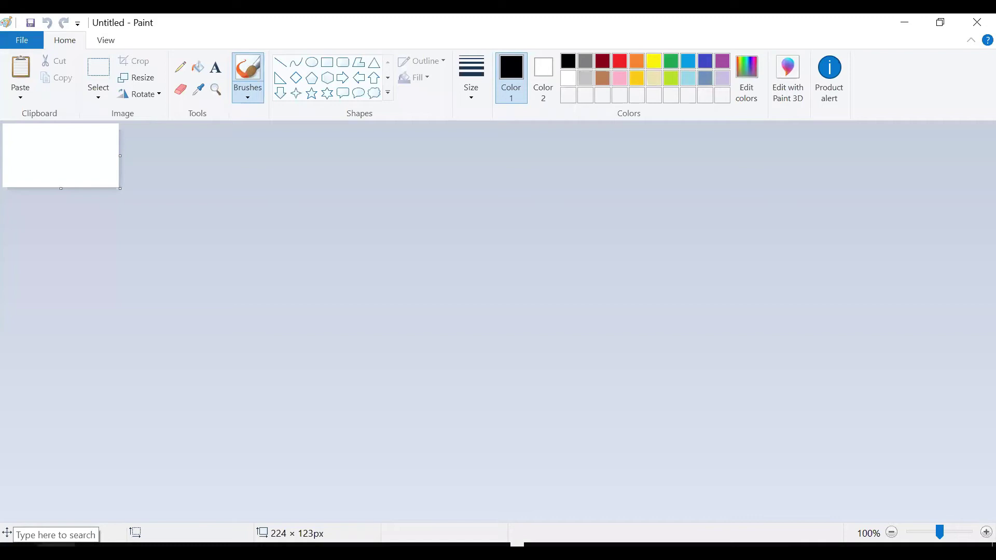
pyautogui.hotkey('ctrl', 'v')
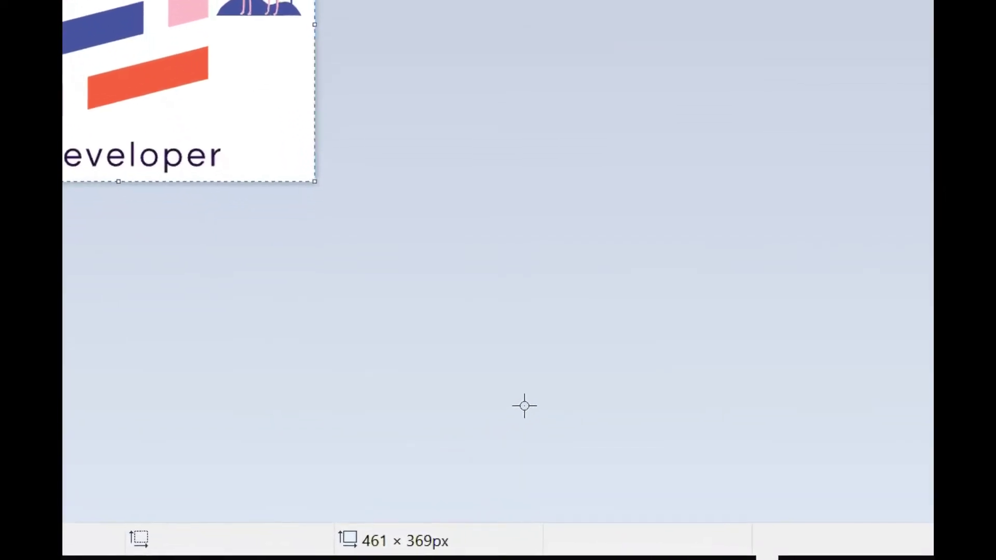
pyautogui.rightClick(137, 207)
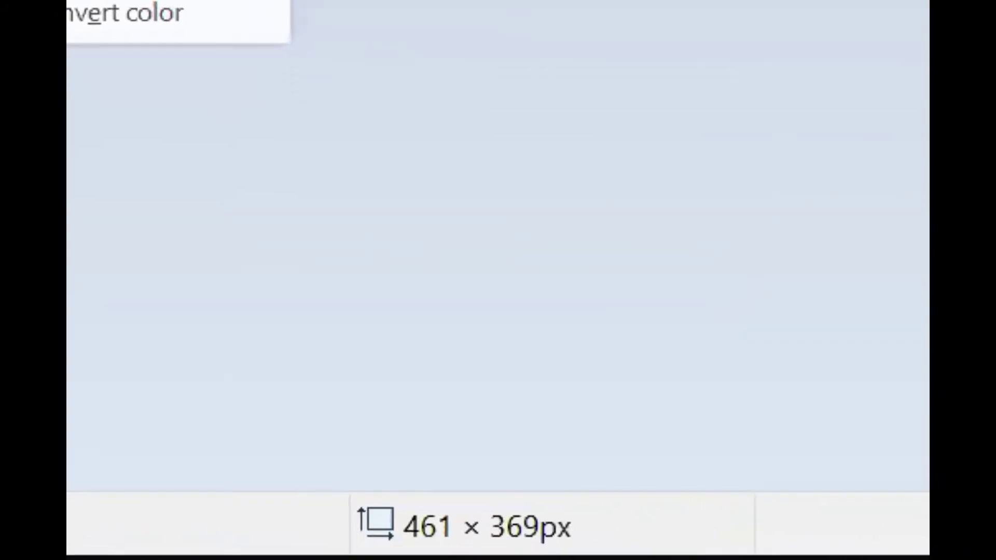
pyautogui.click(165, 233)
pyautogui.hotkey('alt', 'Tab')
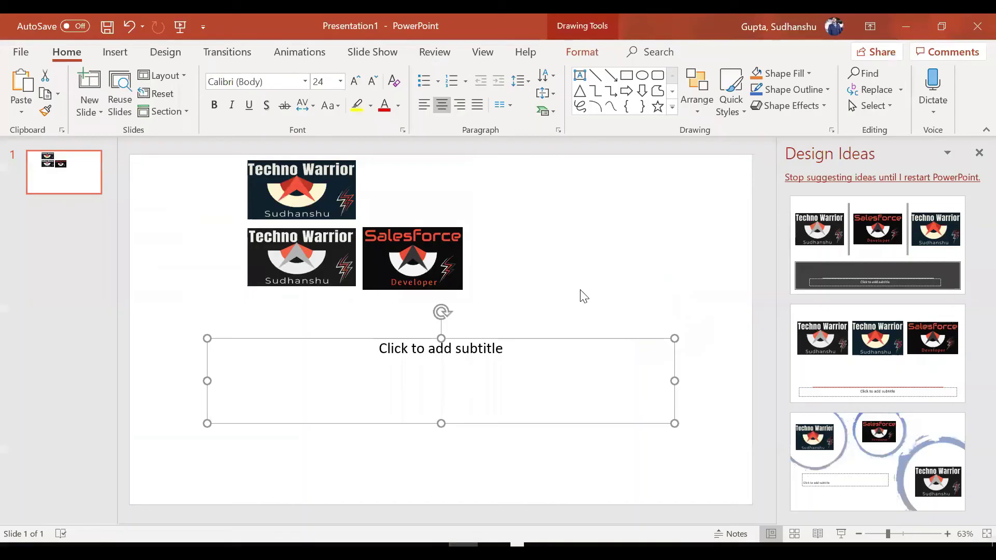
# Paste the Salesforce Developer logo onto the slide and drag it to the upper right.
pyautogui.click(583, 294)
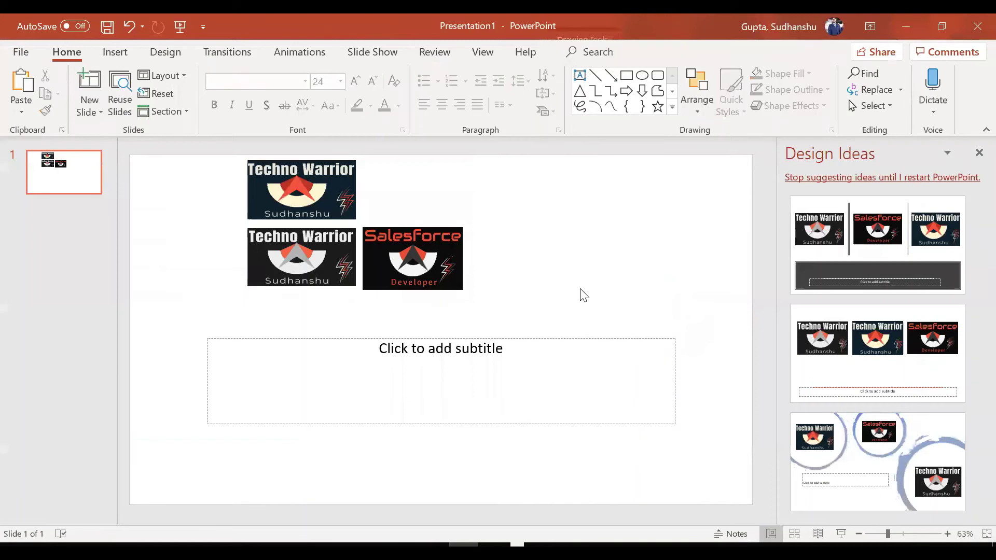
pyautogui.hotkey('ctrl', 'v')
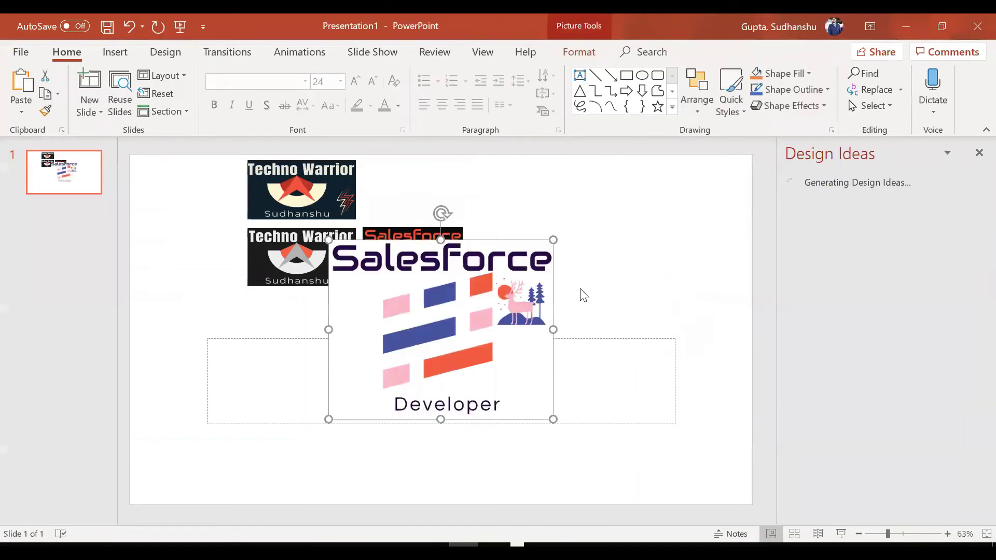
pyautogui.moveTo(470, 290); pyautogui.dragTo(622, 214)
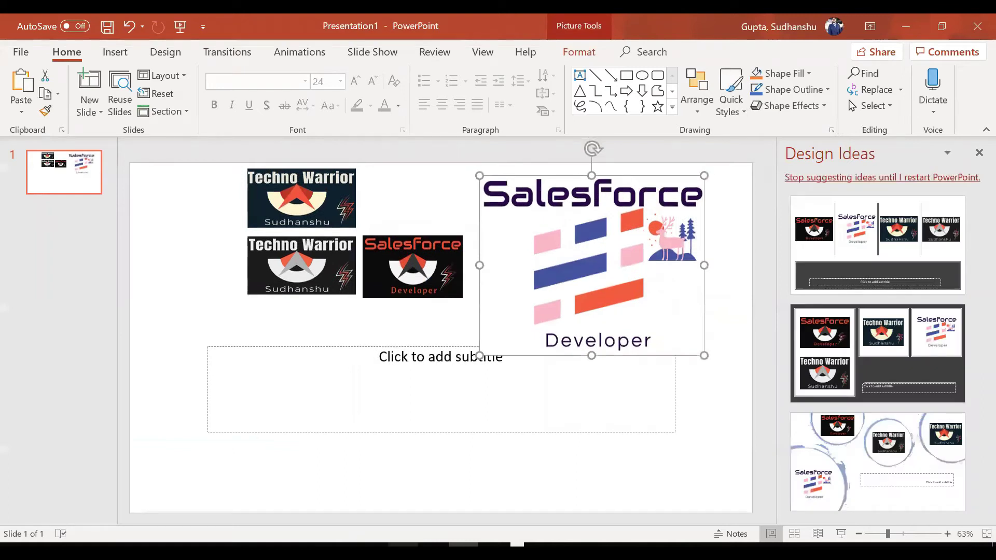
pyautogui.moveTo(493, 545)
# Edit My Domain's Authentication Configuration and check the Logo File limit: 100 KB, 250×125px.
pyautogui.moveTo(237, 546)
pyautogui.click(202, 523)
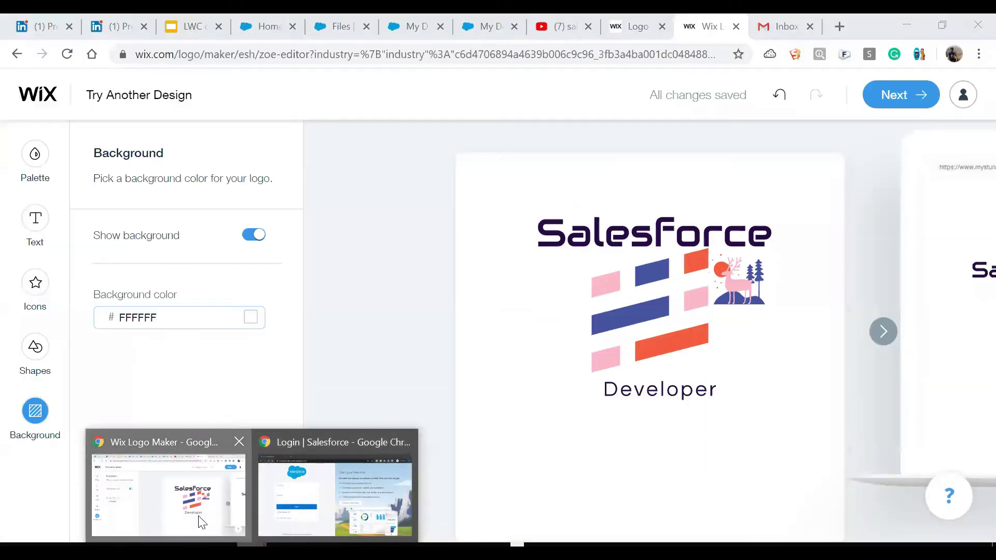
pyautogui.click(270, 29)
pyautogui.click(323, 31)
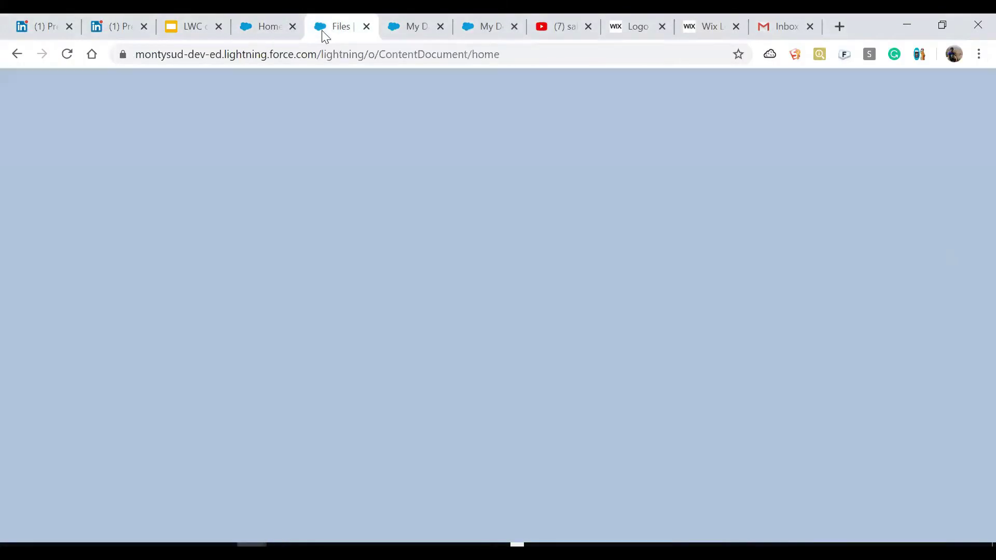
pyautogui.click(483, 23)
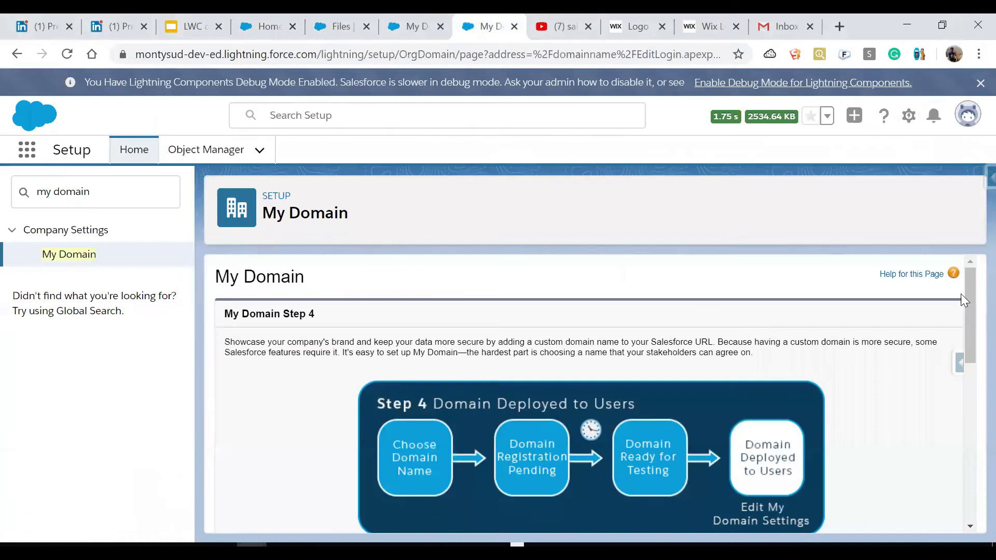
pyautogui.moveTo(970, 295); pyautogui.dragTo(972, 467)
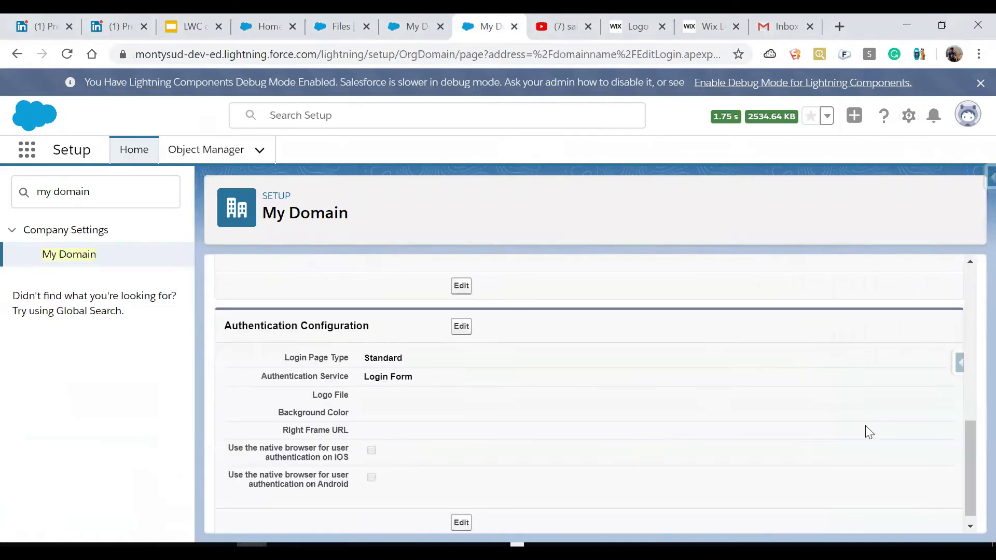
pyautogui.click(462, 327)
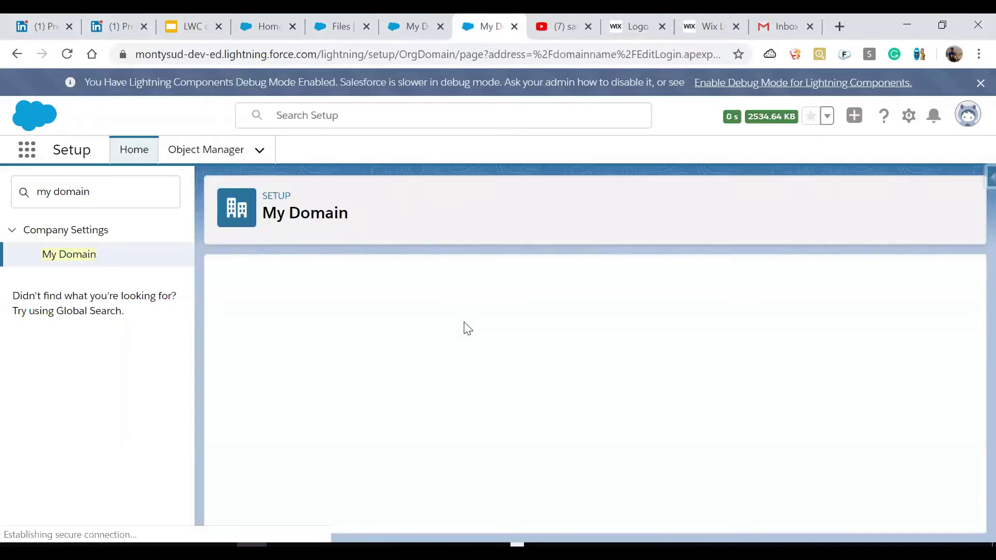
pyautogui.moveTo(967, 343); pyautogui.dragTo(972, 375)
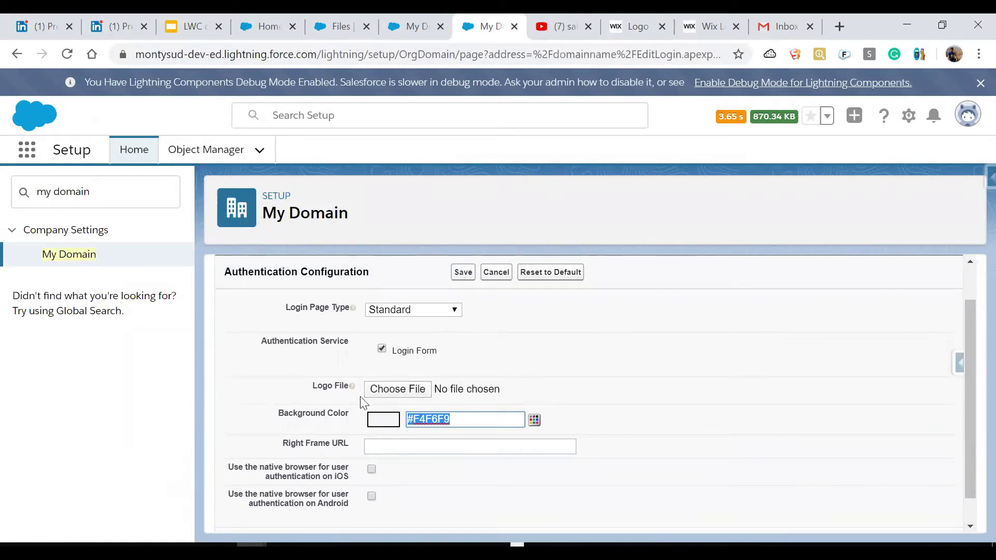
pyautogui.moveTo(352, 387)
# Resize the Paint canvas to 250 × 125 px in Image Properties, then erase everything to white.
pyautogui.click(494, 546)
pyautogui.click(133, 545)
pyautogui.click(300, 280)
pyautogui.click(26, 37)
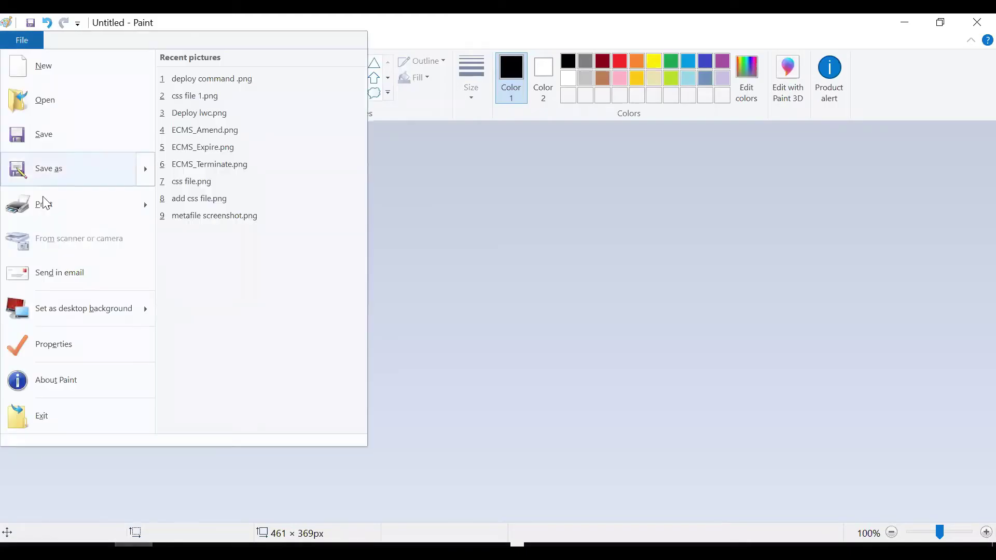
pyautogui.click(72, 346)
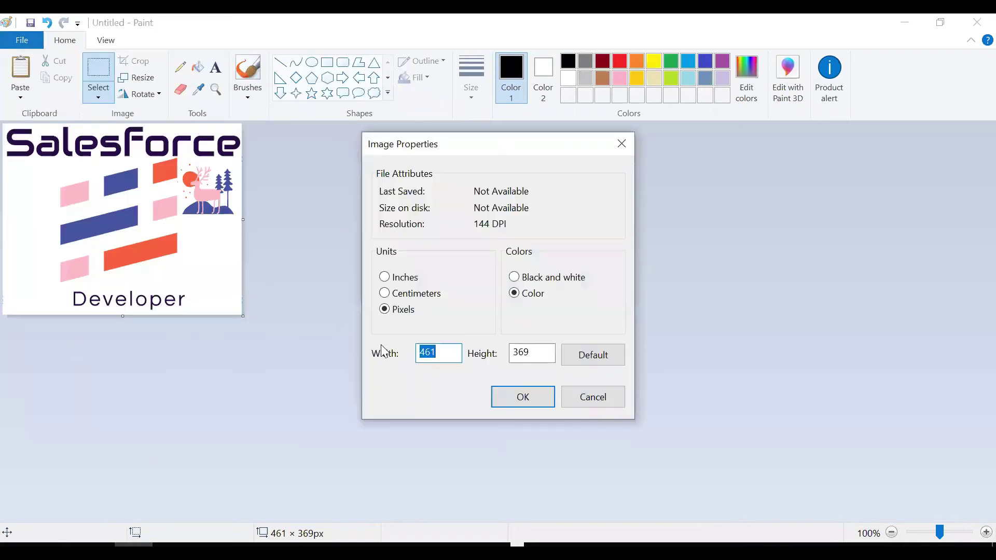
pyautogui.write('250')
pyautogui.press('Tab')
pyautogui.write('1')
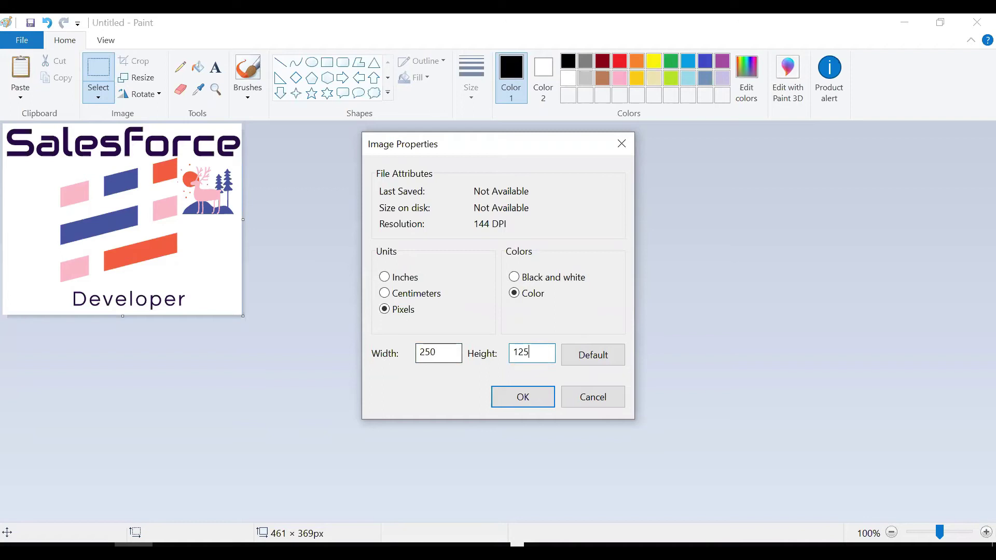
pyautogui.click(543, 405)
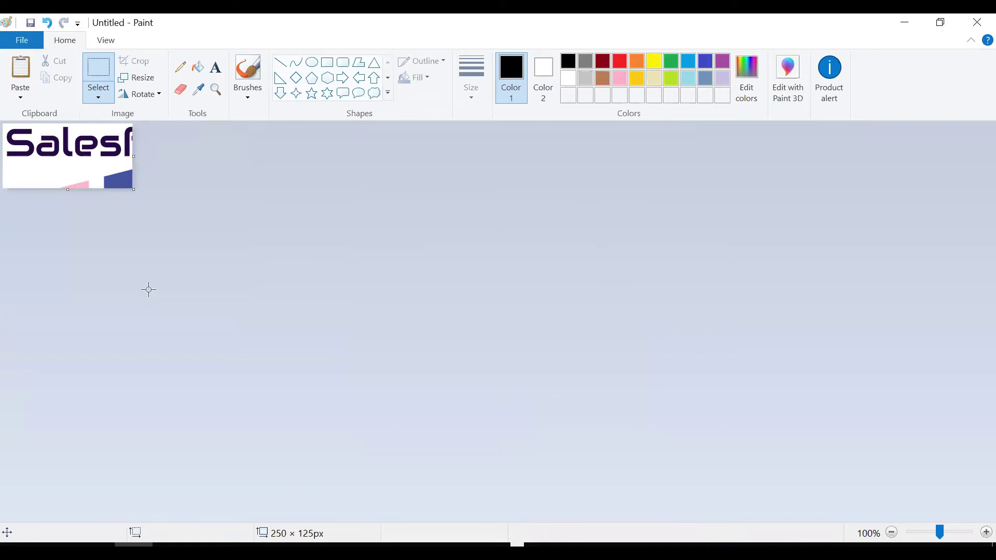
pyautogui.hotkey('ctrl', 'a')
pyautogui.press('Delete')
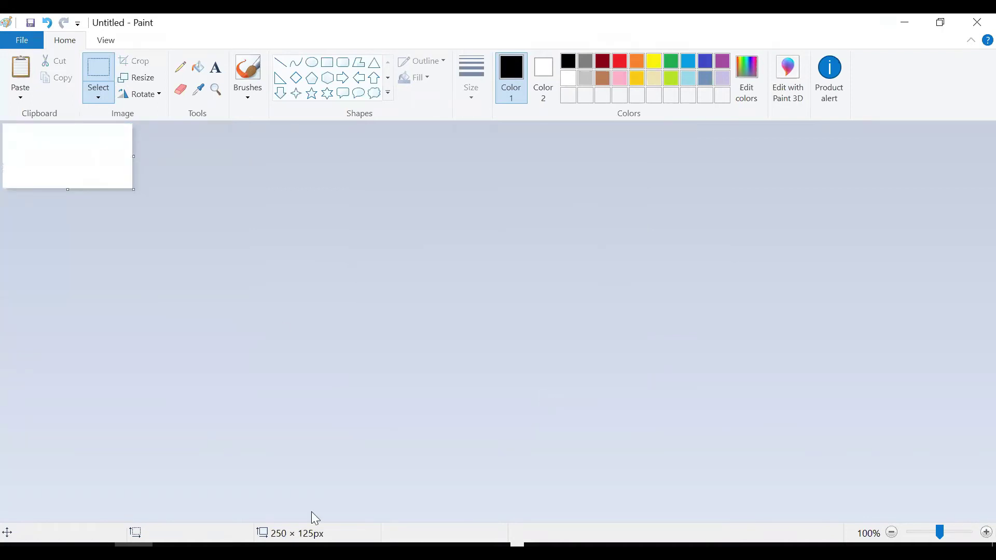
pyautogui.click(172, 551)
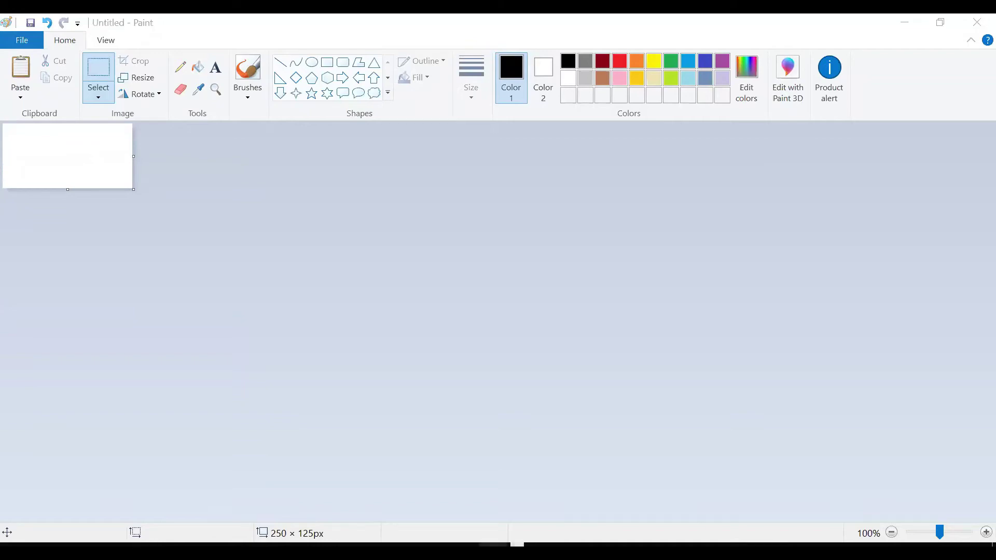
# Shrink the Salesforce Developer logo on the slide and reposition it.
pyautogui.moveTo(706, 356); pyautogui.dragTo(591, 252)
pyautogui.moveTo(532, 214); pyautogui.dragTo(542, 263)
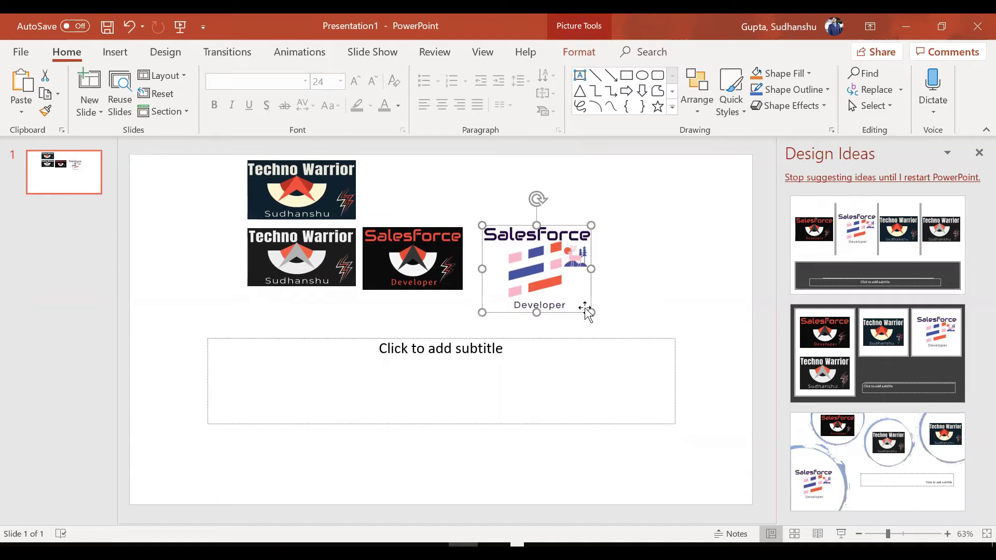
pyautogui.moveTo(591, 312); pyautogui.dragTo(564, 290)
pyautogui.click(638, 295)
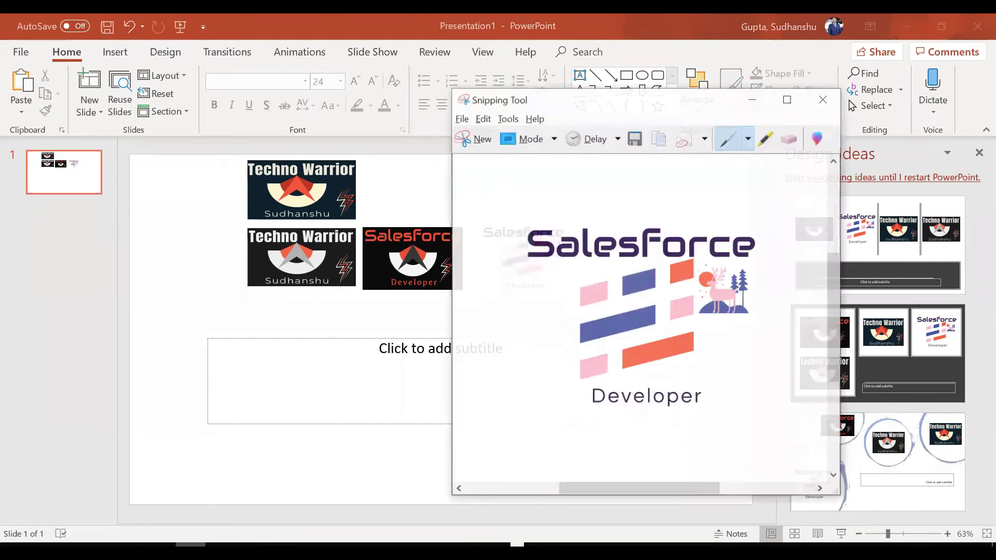
# Snip the area around the small logo with Snipping Tool and copy the capture.
pyautogui.click(191, 544)
pyautogui.click(478, 126)
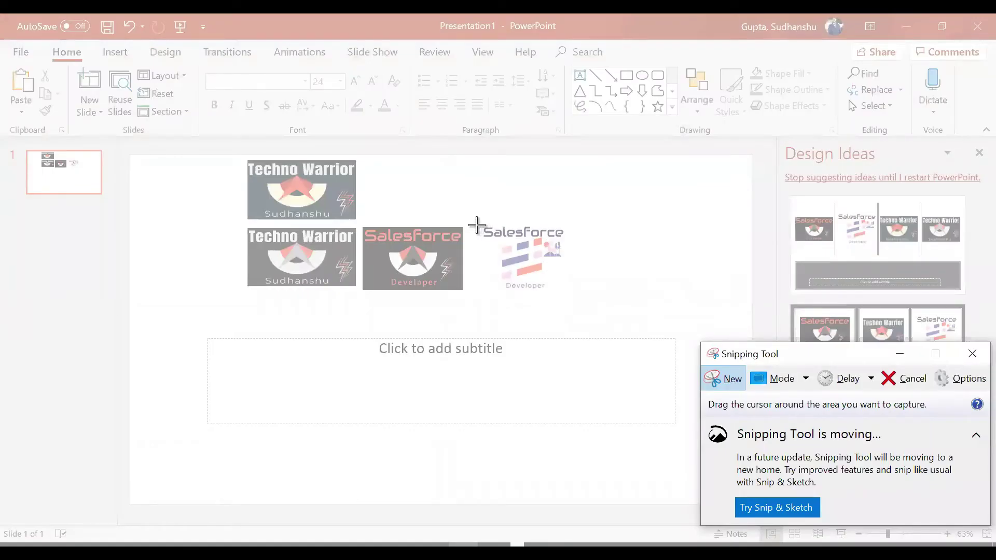
pyautogui.moveTo(478, 225); pyautogui.dragTo(574, 291)
pyautogui.click(617, 139)
pyautogui.click(493, 550)
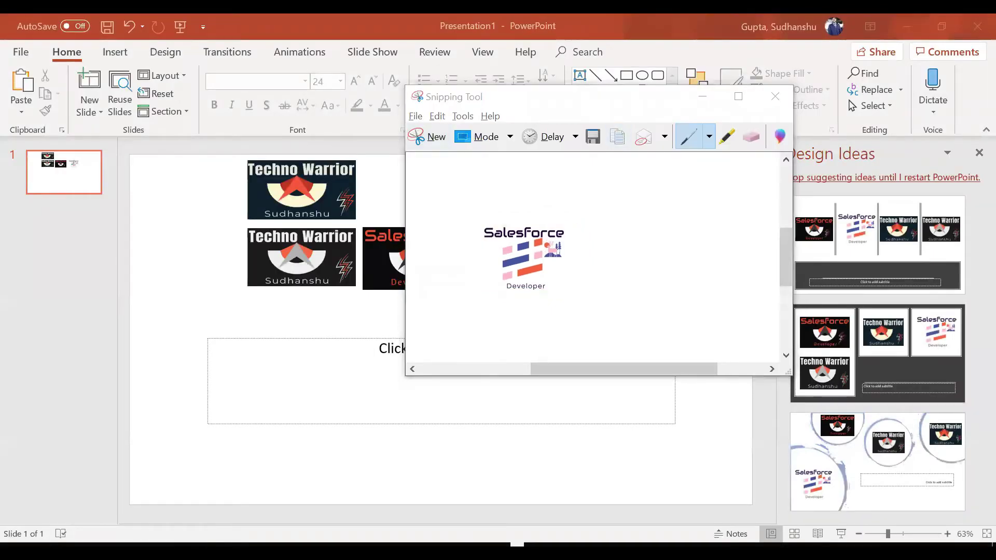
# Paste the logo into Paint, trim the canvas width to 167 px, and nudge the logo left.
pyautogui.hotkey('ctrl', 'v')
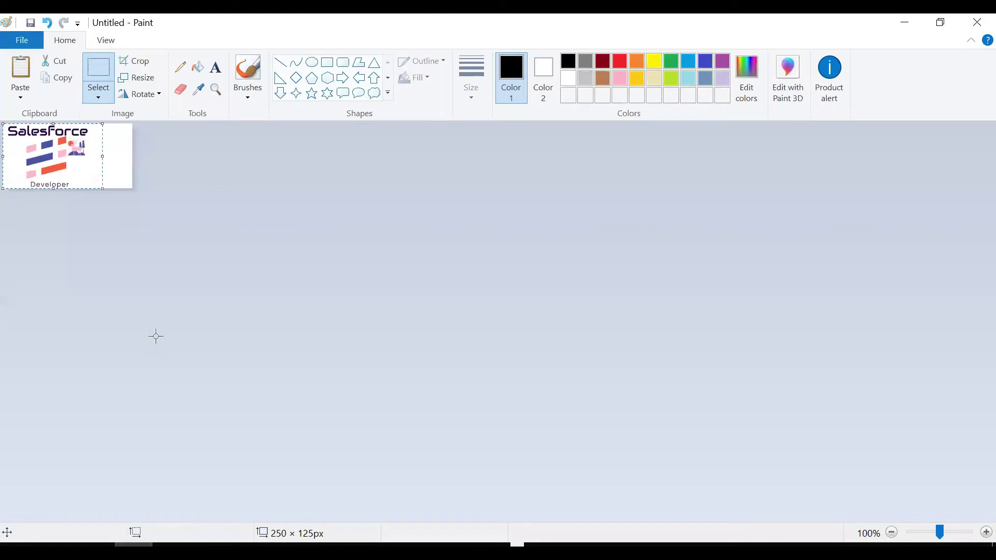
pyautogui.click(217, 285)
pyautogui.click(972, 532)
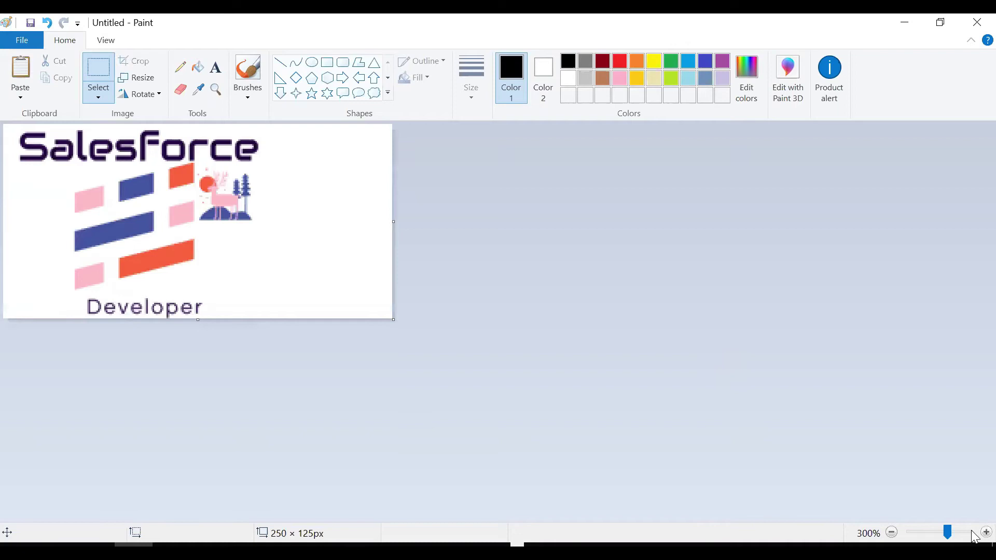
pyautogui.click(986, 532)
pyautogui.moveTo(523, 257); pyautogui.dragTo(350, 246)
pyautogui.hotkey('ctrl', 'a')
pyautogui.press('Left')
pyautogui.press('Left')
pyautogui.press('Left')
pyautogui.press('Left')
pyautogui.click(426, 258)
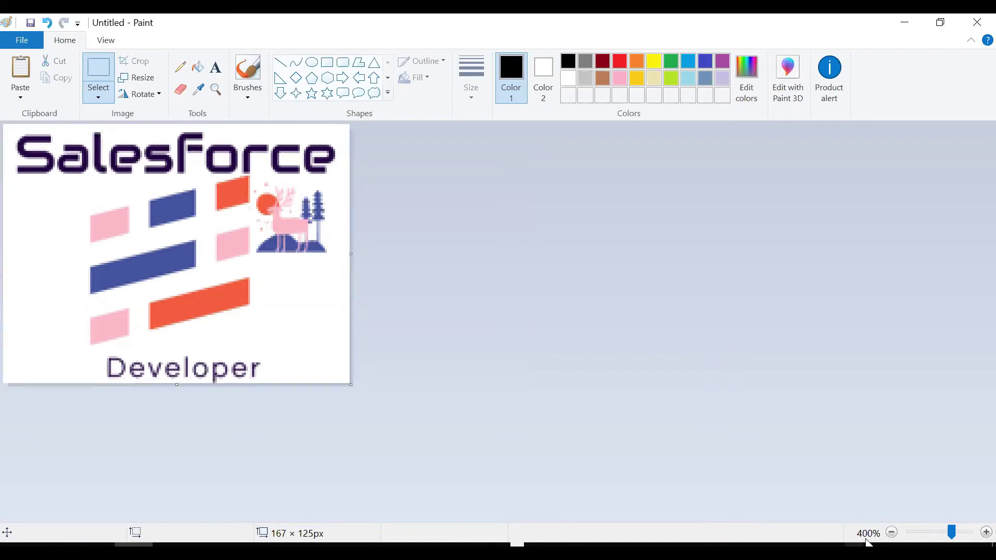
pyautogui.click(891, 534)
pyautogui.click(891, 534)
pyautogui.click(892, 533)
pyautogui.click(892, 533)
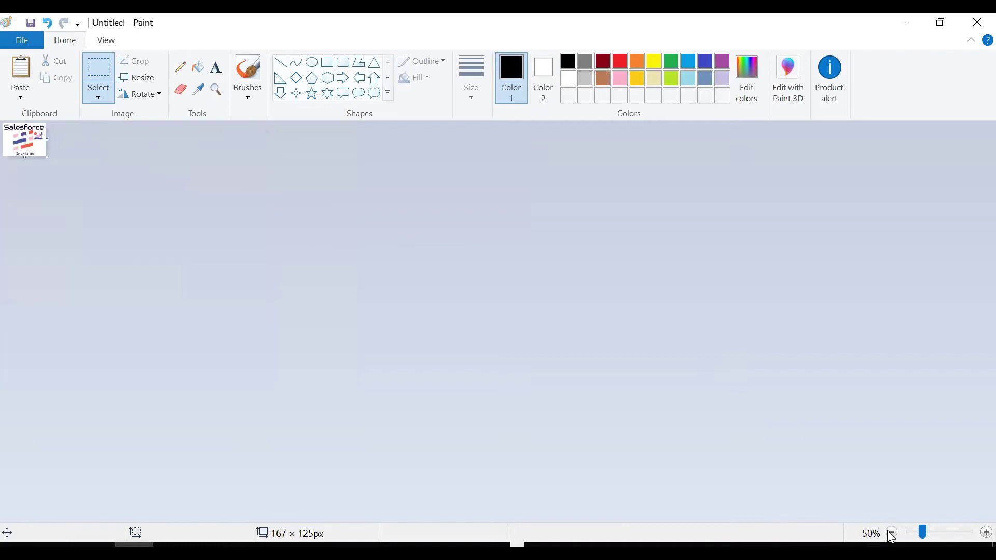
pyautogui.click(973, 535)
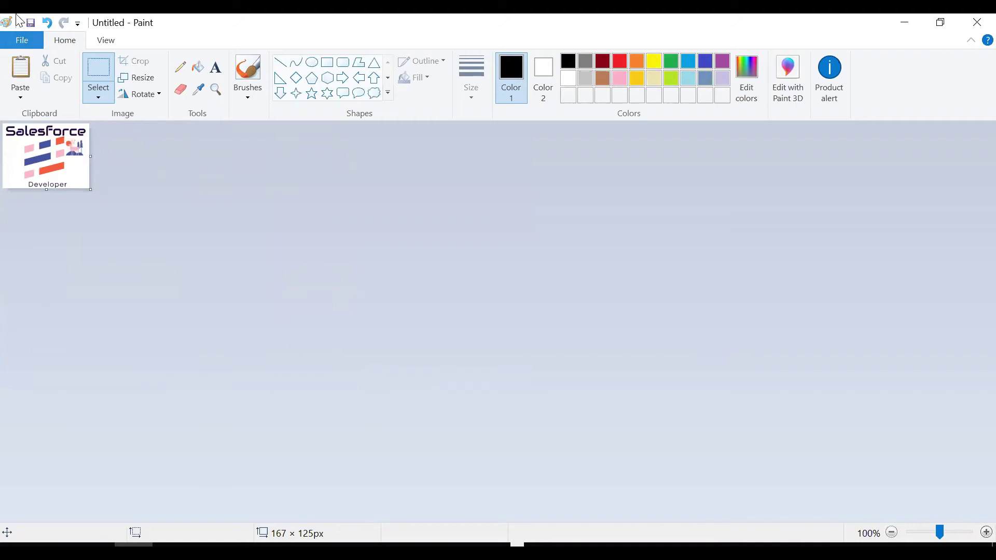
# Save over 'Logo for demo 1.PNG' via Save as, confirm replacing it, and minimize Paint.
pyautogui.click(23, 41)
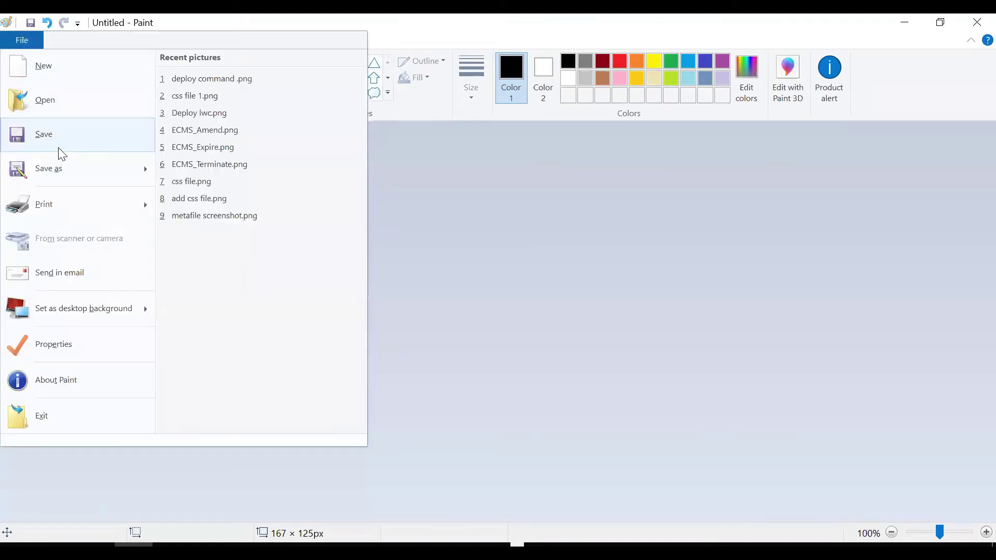
pyautogui.click(62, 168)
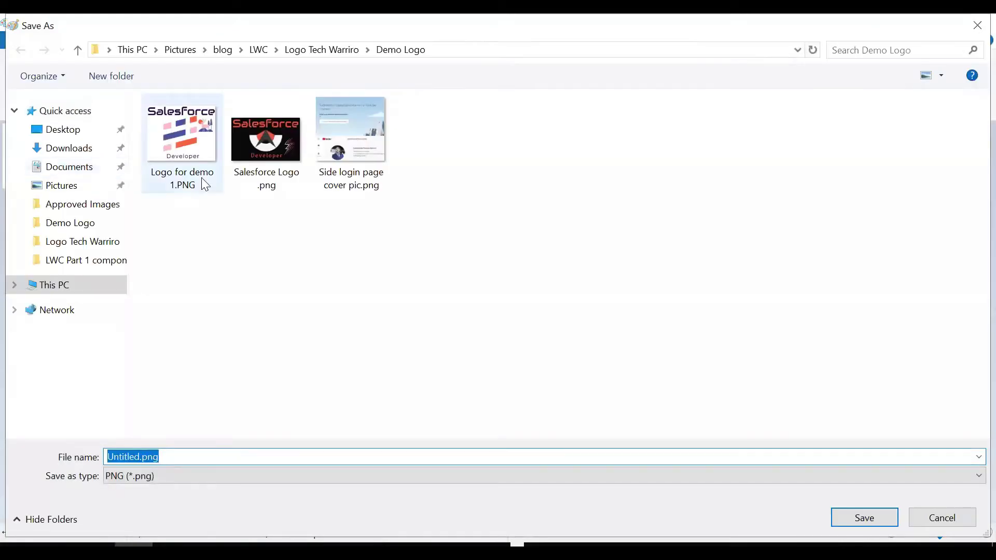
pyautogui.click(185, 178)
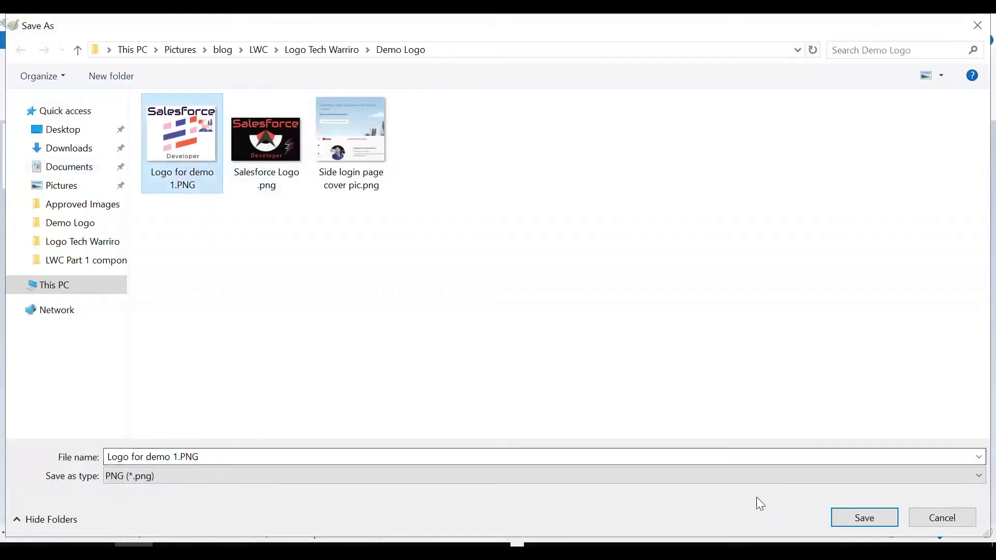
pyautogui.click(836, 517)
pyautogui.click(534, 289)
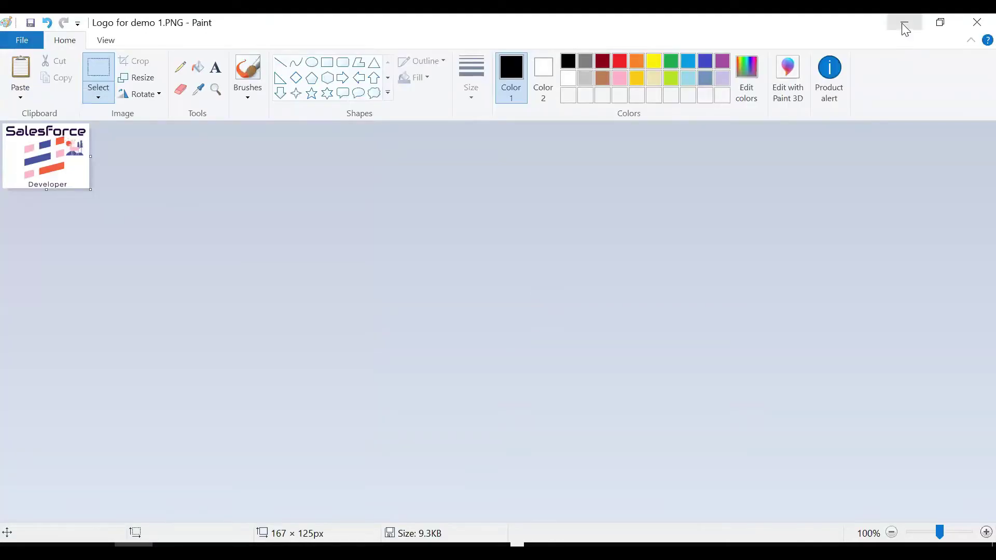
pyautogui.click(904, 23)
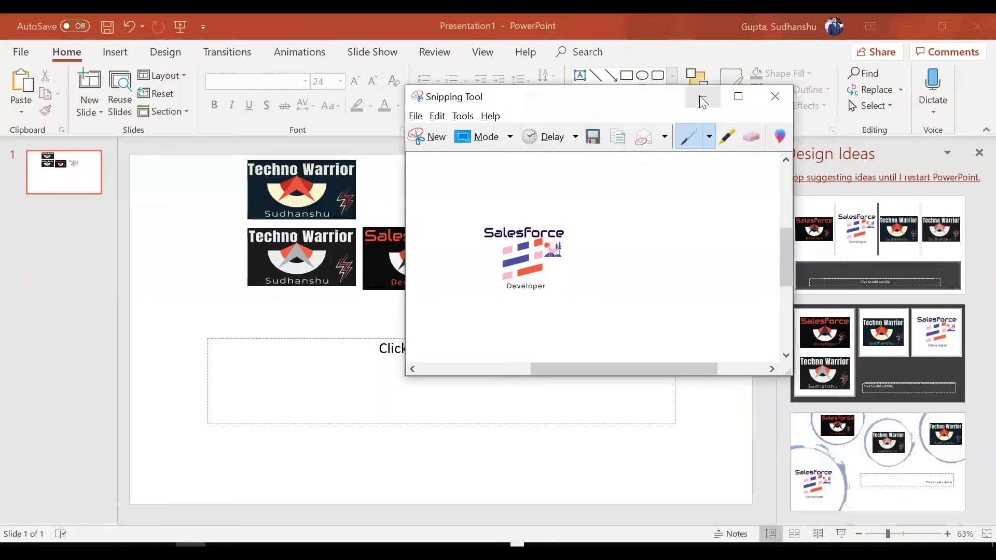
# Choose 'Logo for demo 1.PNG' as the Salesforce Logo File, then switch to the Wix tab.
pyautogui.click(703, 102)
pyautogui.click(901, 31)
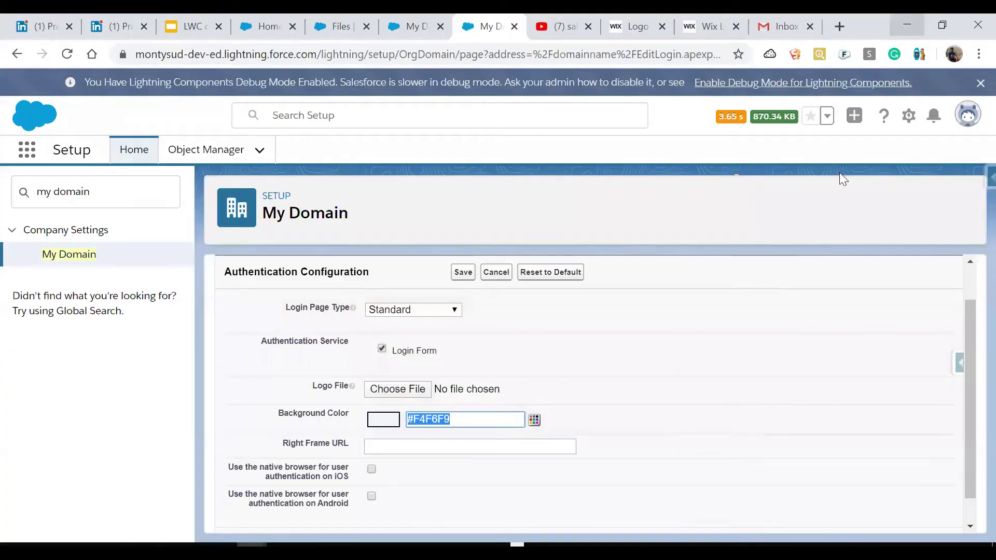
pyautogui.click(422, 392)
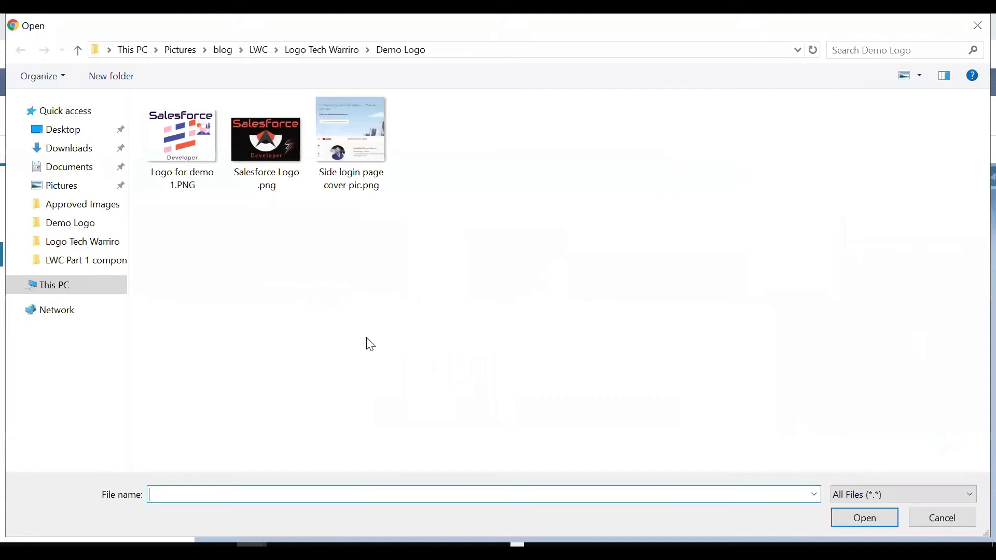
pyautogui.click(193, 160)
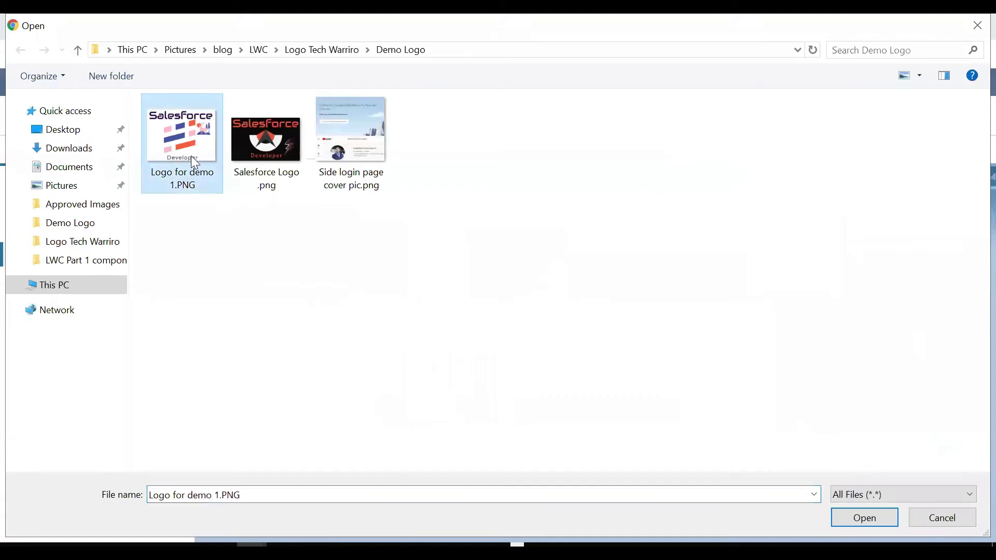
pyautogui.click(862, 517)
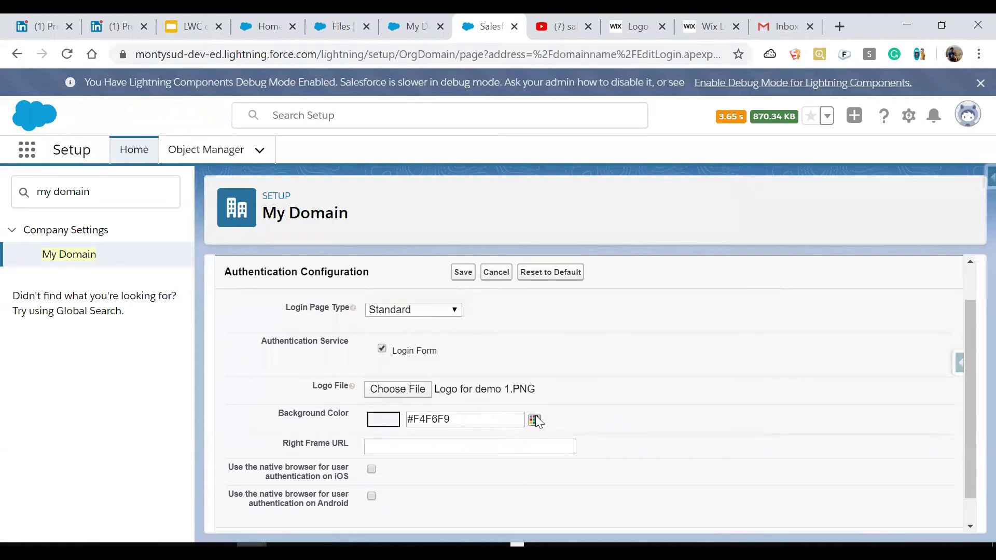
pyautogui.click(700, 27)
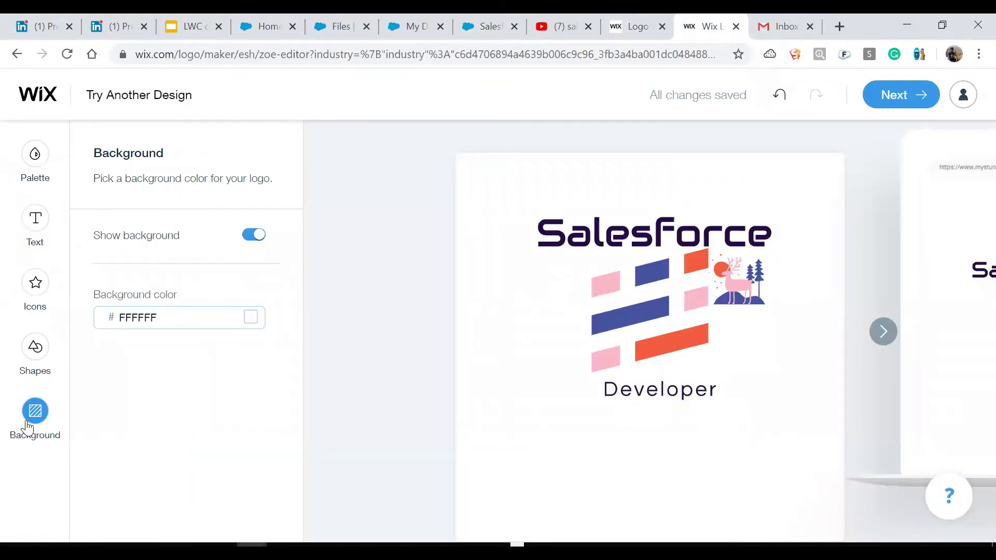
# Select the FFFFFF Background color value in Wix, then go back to Salesforce My Domain.
pyautogui.moveTo(151, 318); pyautogui.dragTo(118, 318)
pyautogui.hotkey('ctrl', 'c')
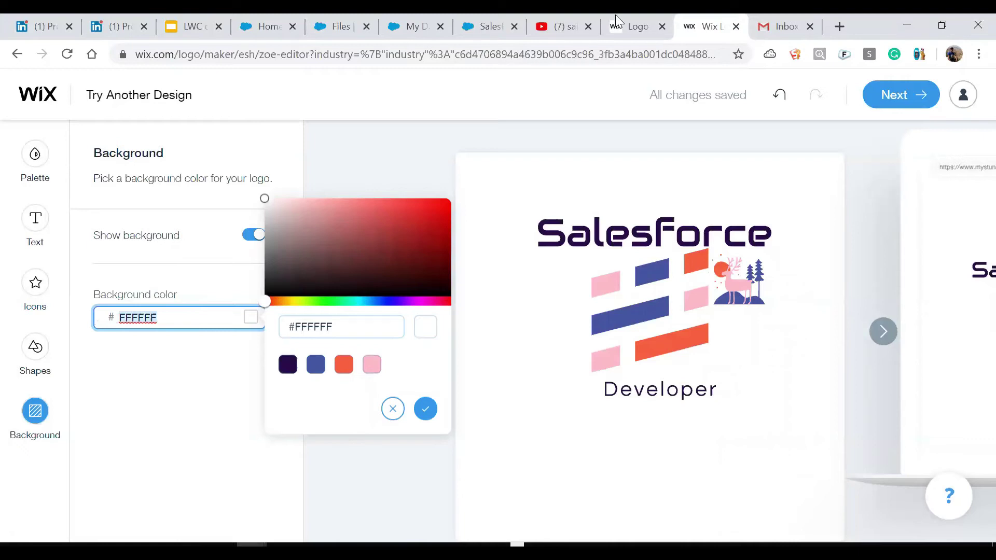
pyautogui.click(489, 28)
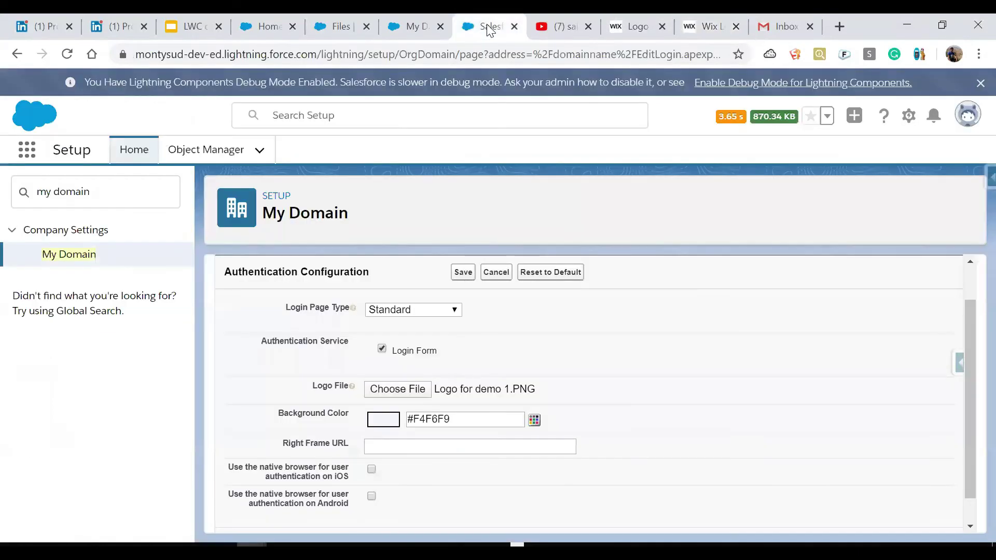
# Replace the Background Color value with the pasted #FFFFFF and save the authentication configuration.
pyautogui.tripleClick(429, 418)
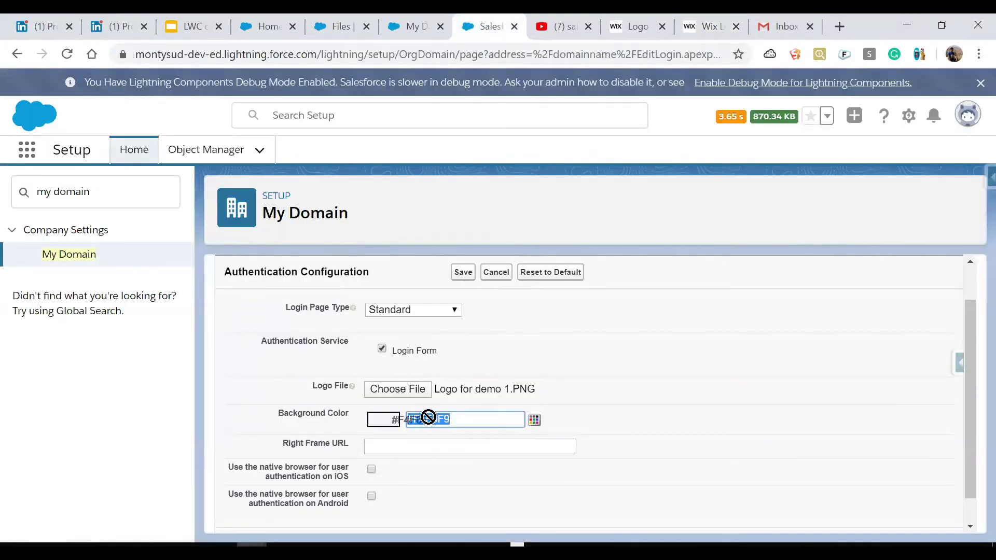
pyautogui.hotkey('ctrl', 'v')
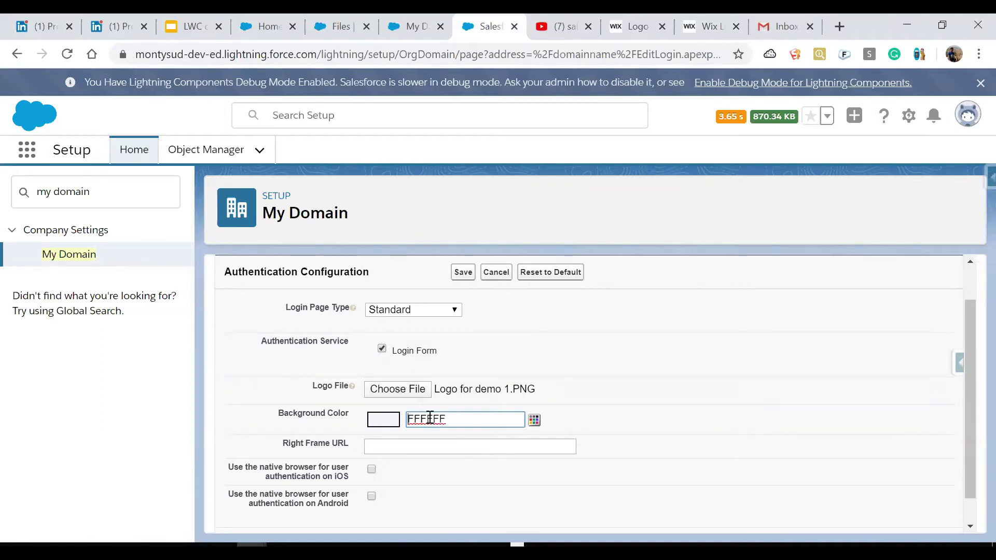
pyautogui.press('Home')
pyautogui.write('#')
pyautogui.click(464, 276)
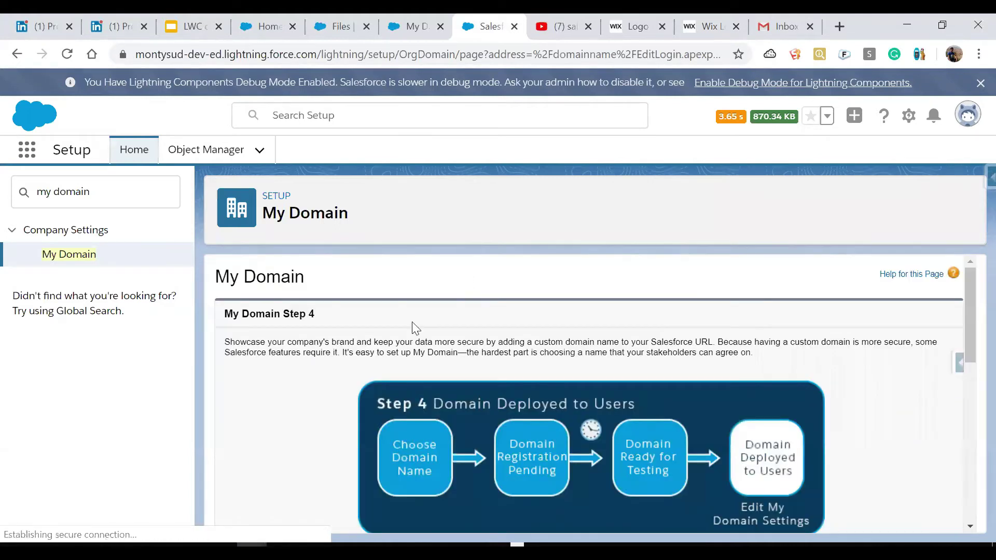
# Reload the login page in the private window to preview the new logo.
pyautogui.moveTo(252, 545)
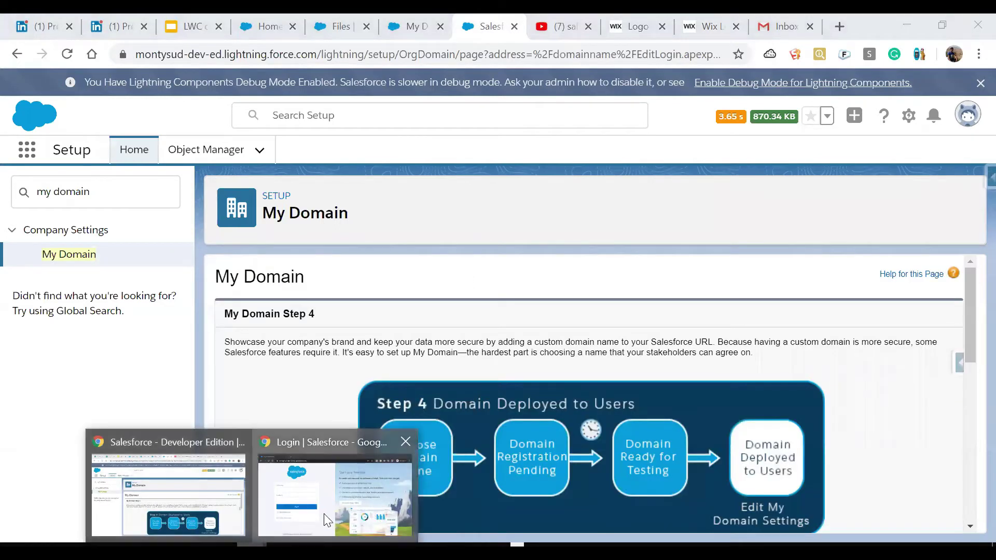
pyautogui.click(324, 514)
pyautogui.press('Return')
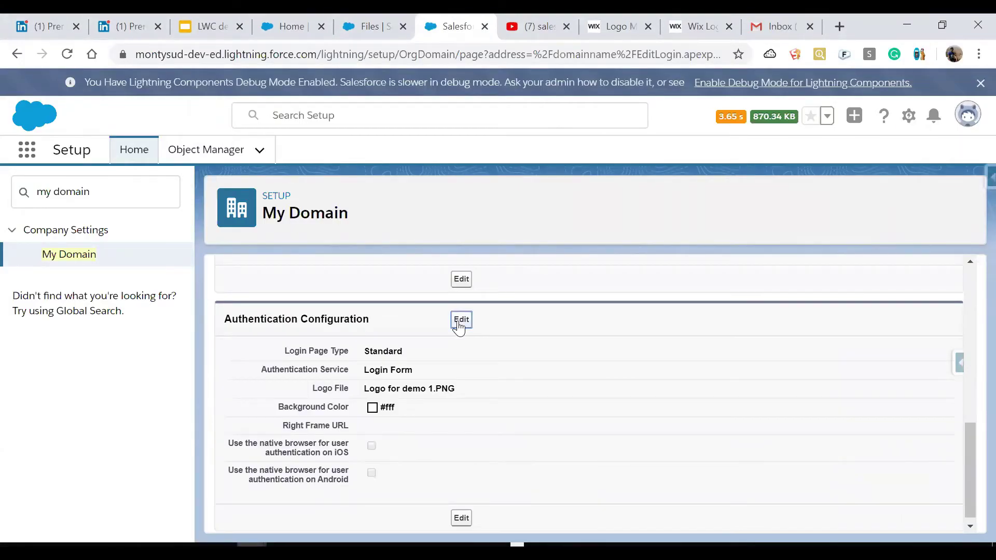
# Edit the Authentication Configuration and pick Salesforce Logo .png as the logo file.
pyautogui.click(461, 320)
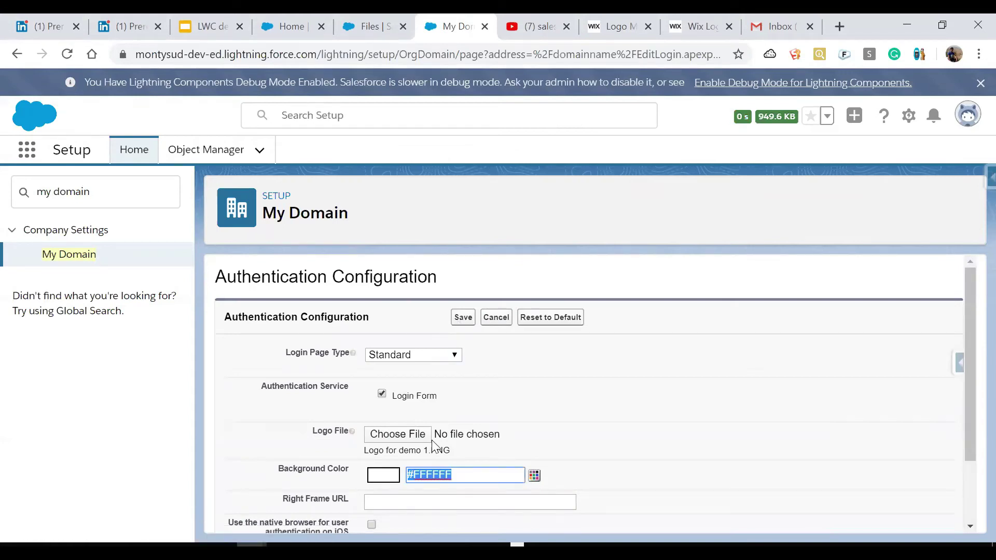
pyautogui.click(418, 435)
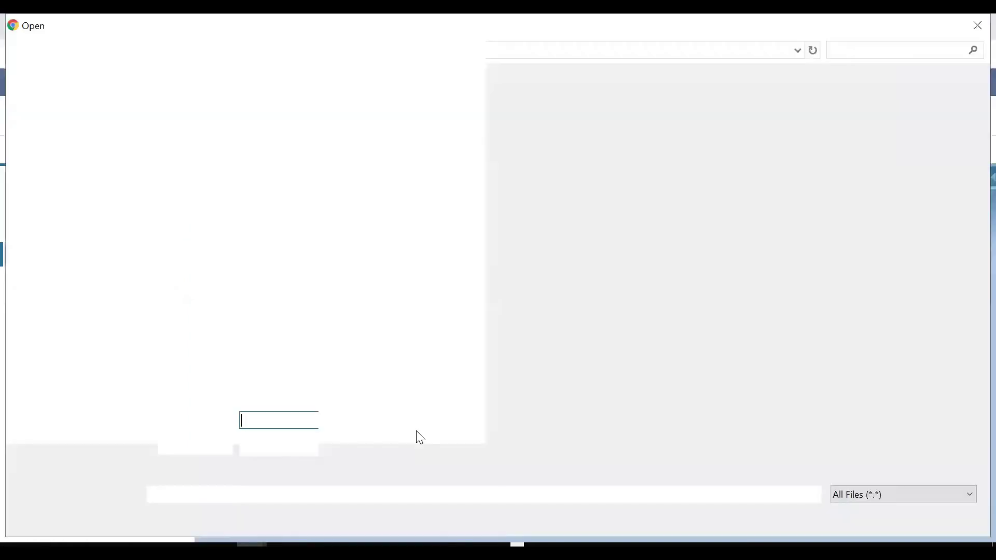
pyautogui.doubleClick(268, 147)
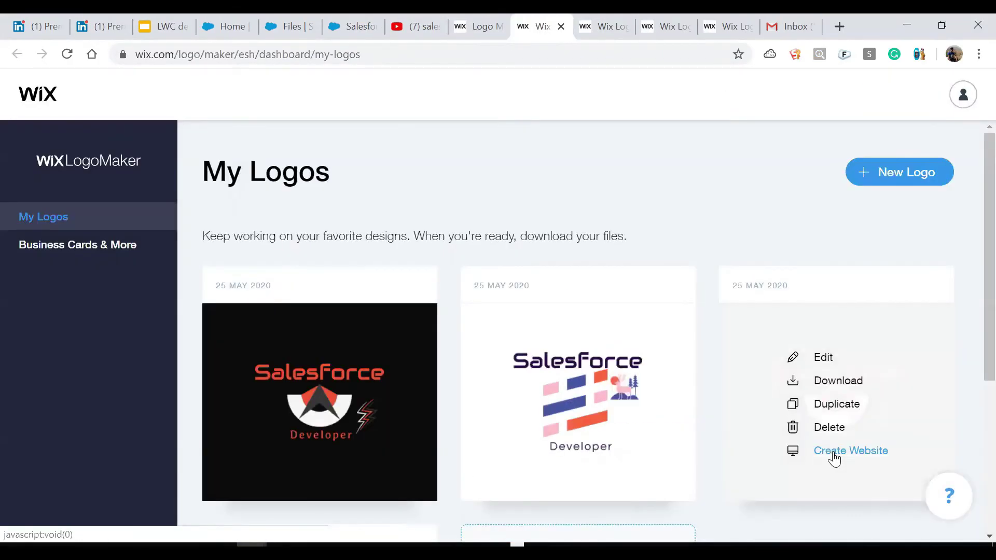
# Open the dark Salesforce logo in Wix, copy its 0C0B0B background code, and return to Salesforce.
pyautogui.moveTo(337, 425)
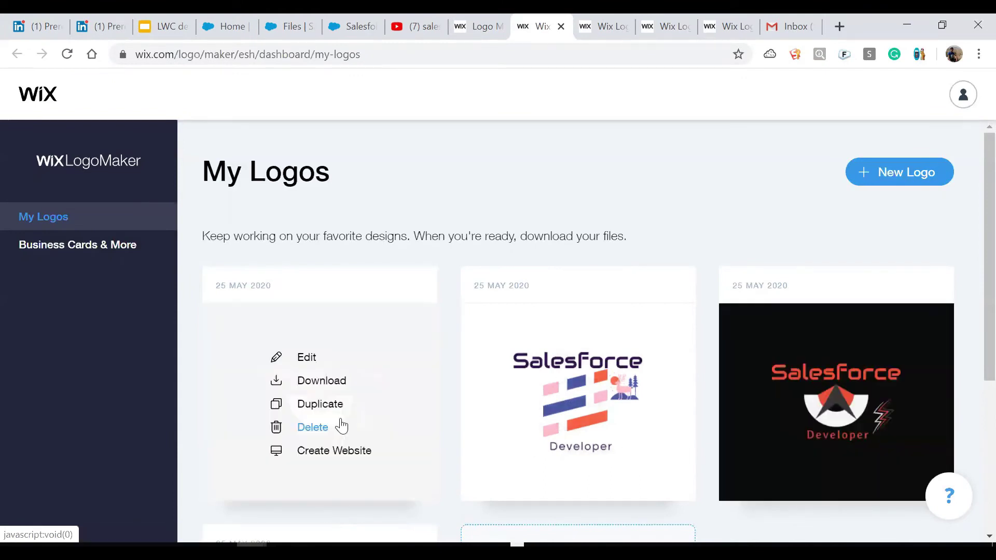
pyautogui.click(308, 361)
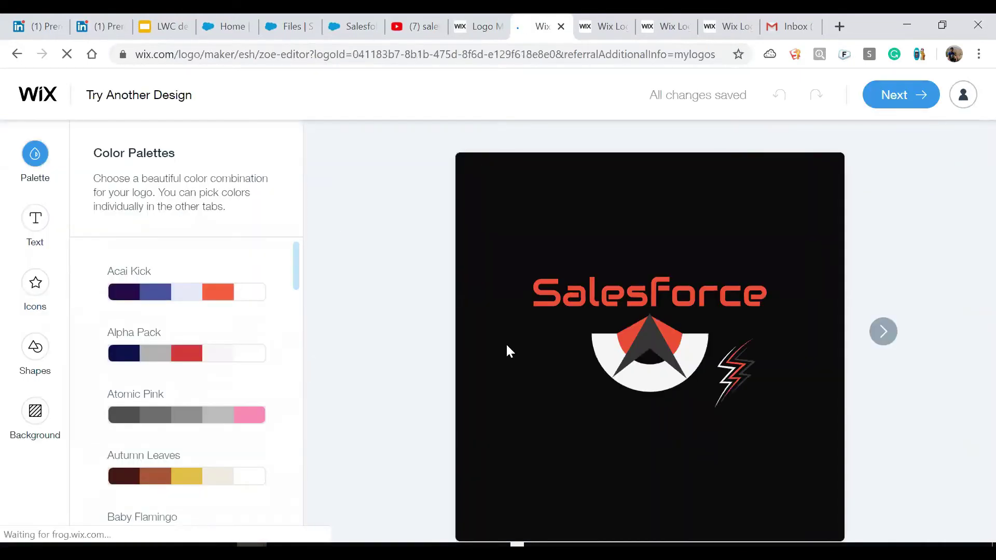
pyautogui.click(35, 414)
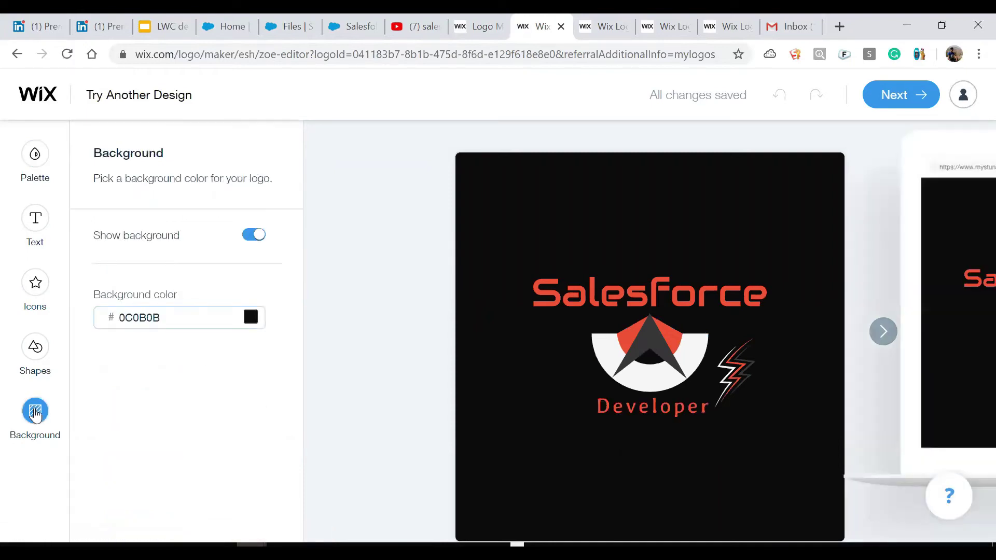
pyautogui.moveTo(164, 317); pyautogui.dragTo(108, 319)
pyautogui.hotkey('ctrl', 'c')
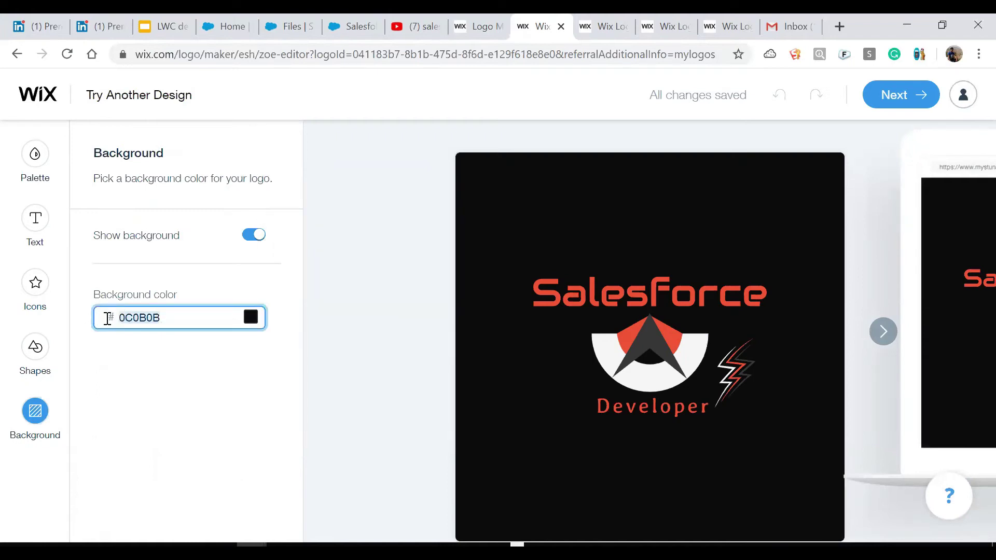
pyautogui.click(342, 29)
# Swap the #FFFFFF background colour for the pasted #0C0B0B and save the configuration.
pyautogui.tripleClick(427, 475)
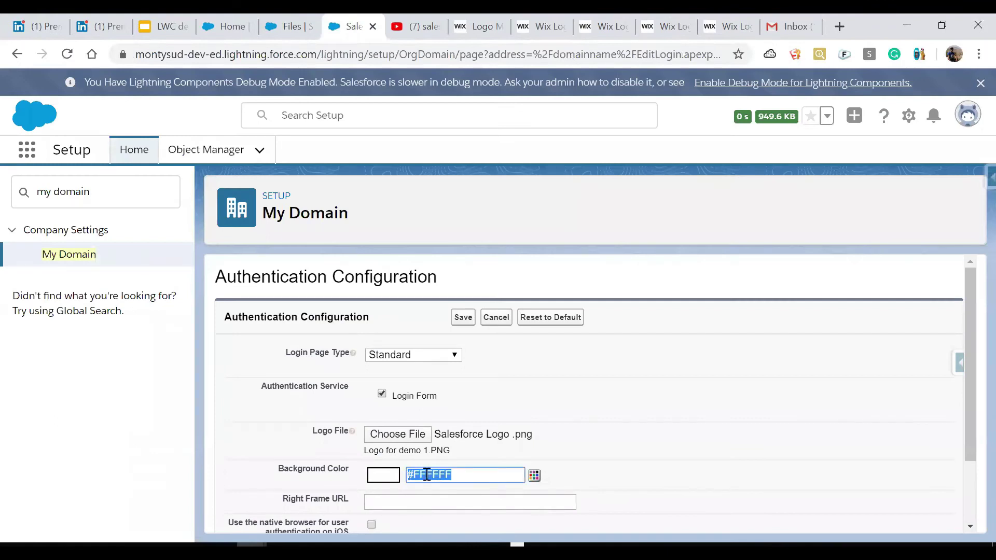
pyautogui.click(418, 475)
pyautogui.hotkey('shift', 'Right')
pyautogui.hotkey('shift', 'Right')
pyautogui.hotkey('shift', 'Right')
pyautogui.hotkey('shift', 'Right')
pyautogui.hotkey('shift', 'Right')
pyautogui.press('BackSpace')
pyautogui.press('BackSpace')
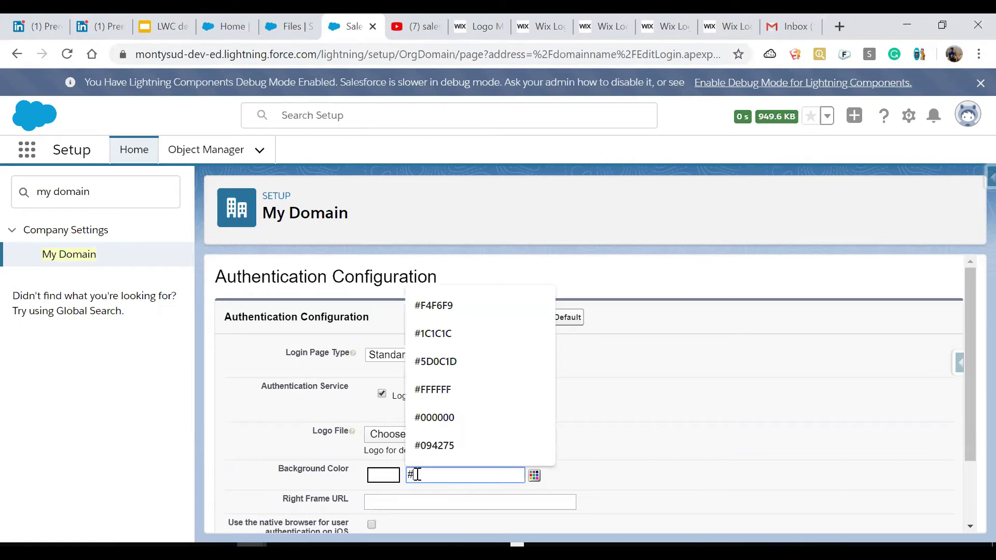
pyautogui.hotkey('ctrl', 'v')
pyautogui.click(670, 463)
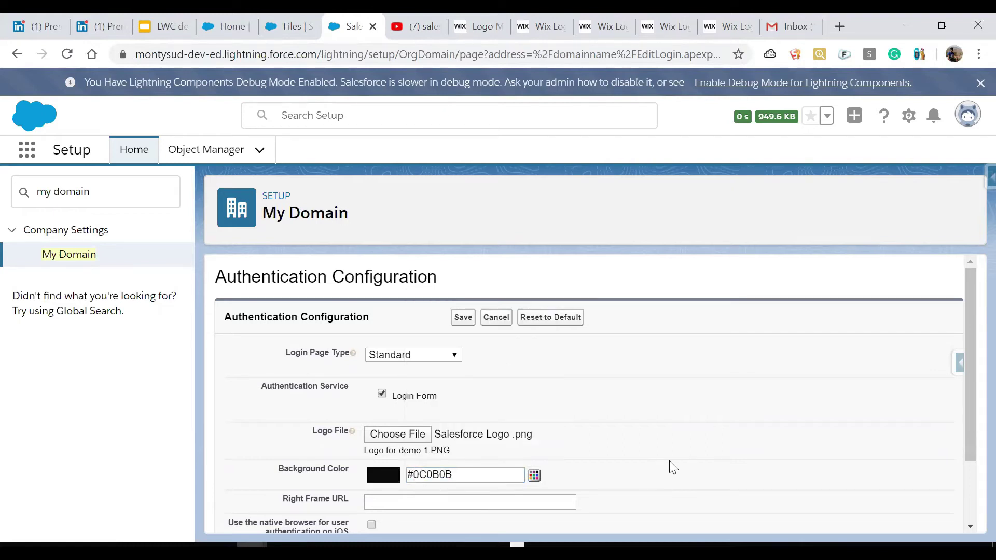
pyautogui.click(461, 317)
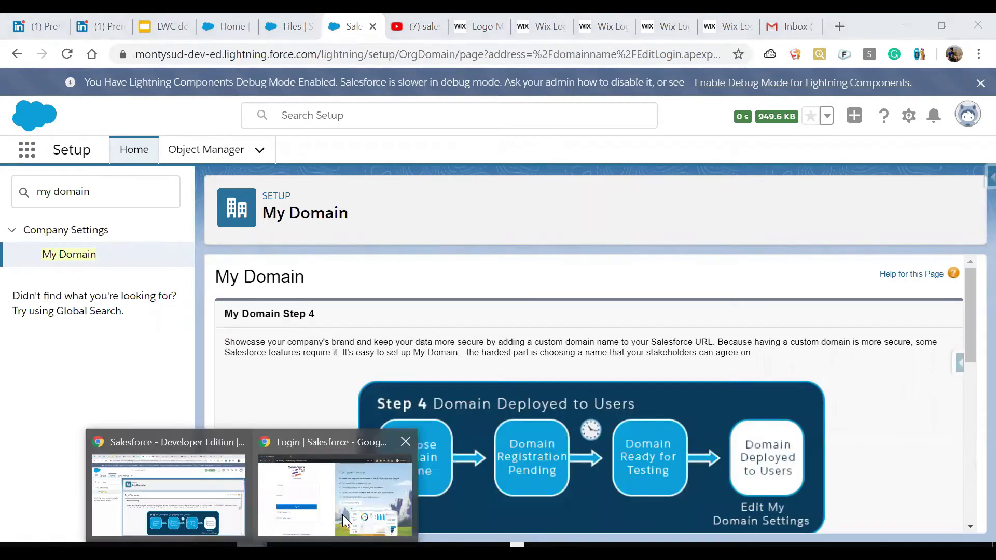
# Reload the incognito login page to show the dark background and custom logo.
pyautogui.click(343, 515)
pyautogui.click(294, 56)
pyautogui.press('Return')
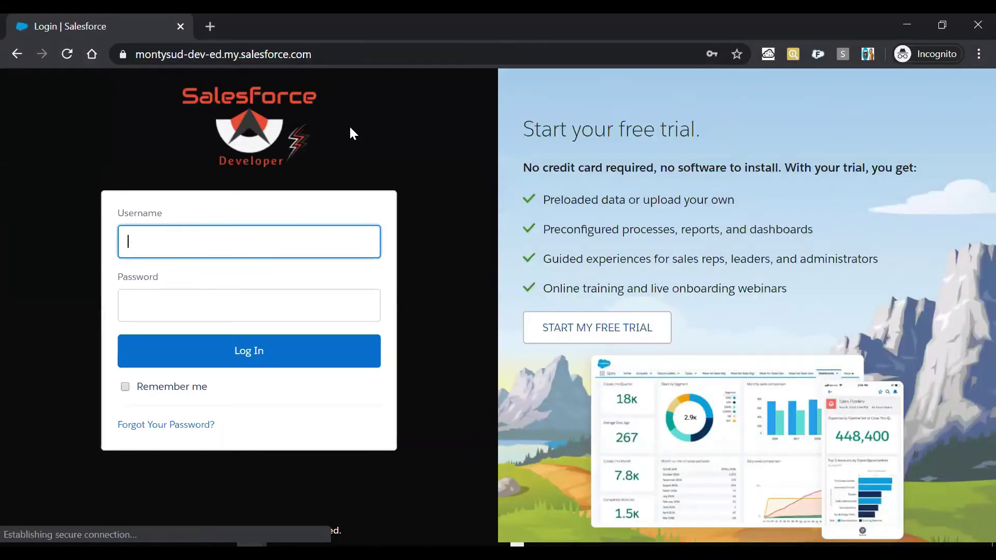
pyautogui.moveTo(521, 129); pyautogui.dragTo(660, 137)
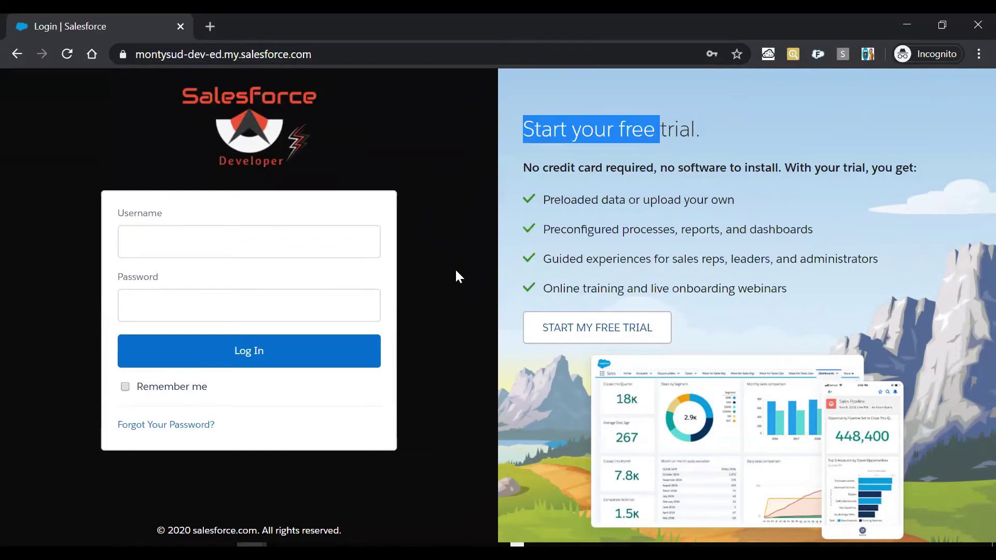
pyautogui.click(450, 278)
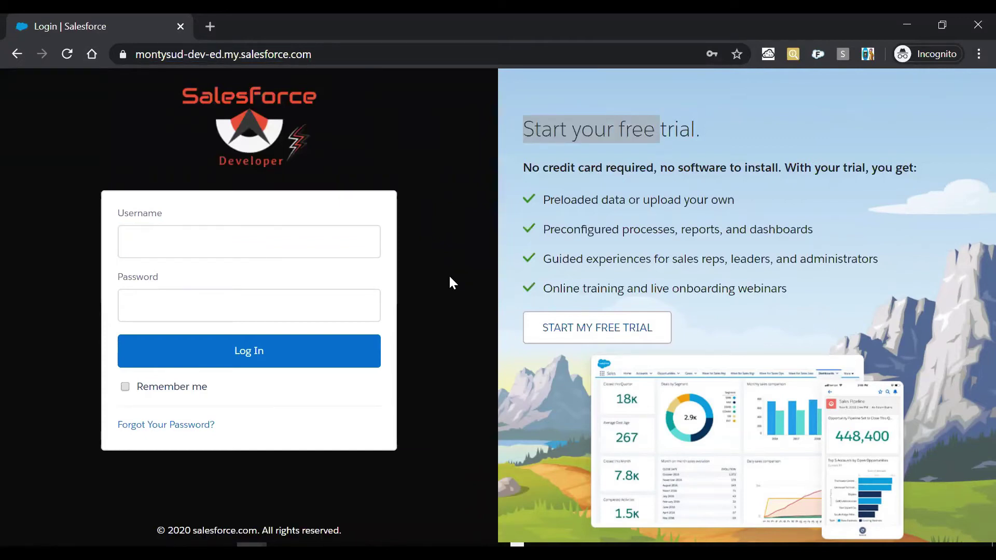
# Open DevTools via Inspect and select the 'Start your free trial.' heading element.
pyautogui.rightClick(745, 126)
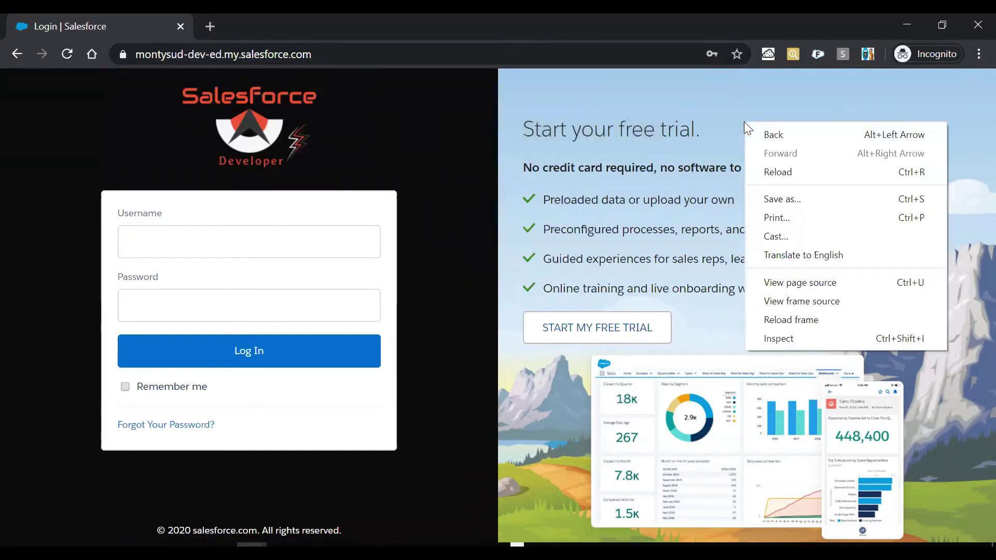
pyautogui.click(825, 339)
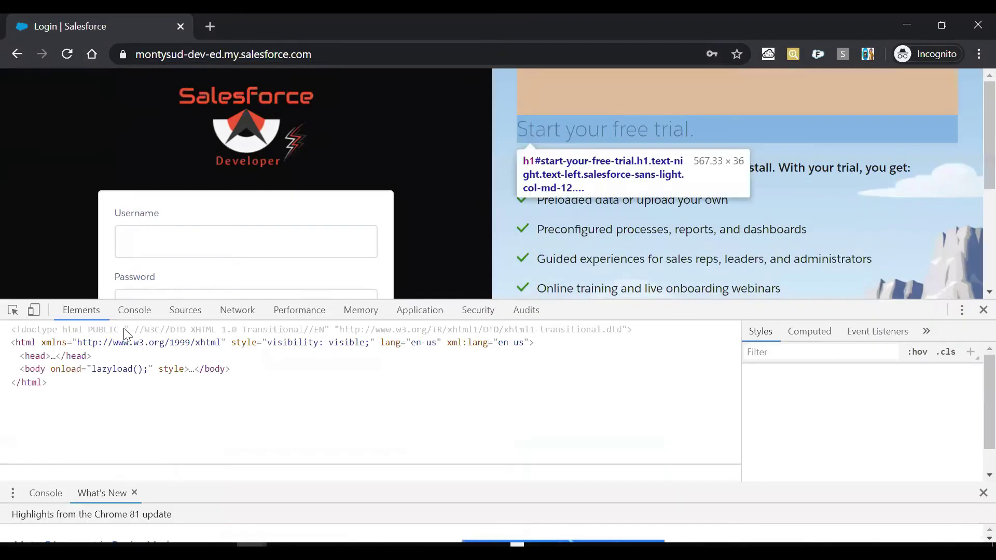
pyautogui.click(13, 311)
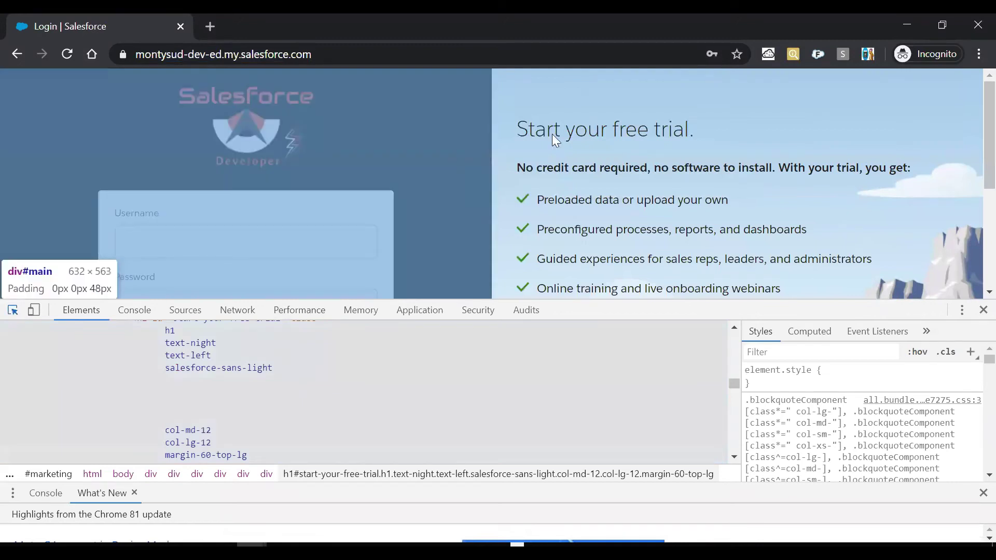
pyautogui.click(585, 126)
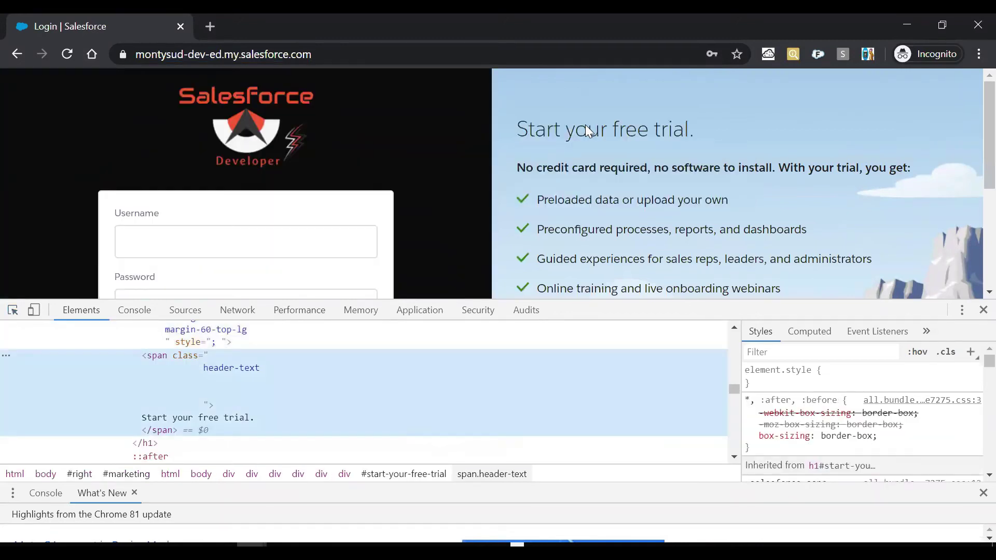
# Rewrite the heading as the author's name followed by 'Salesforce Technical Warrior.'.
pyautogui.doubleClick(206, 417)
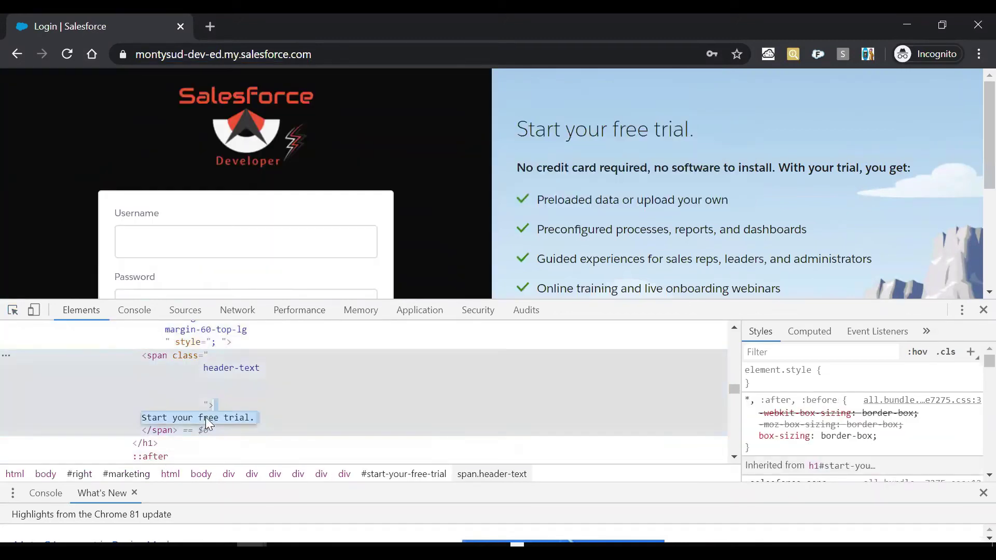
pyautogui.write('Sudhanshu')
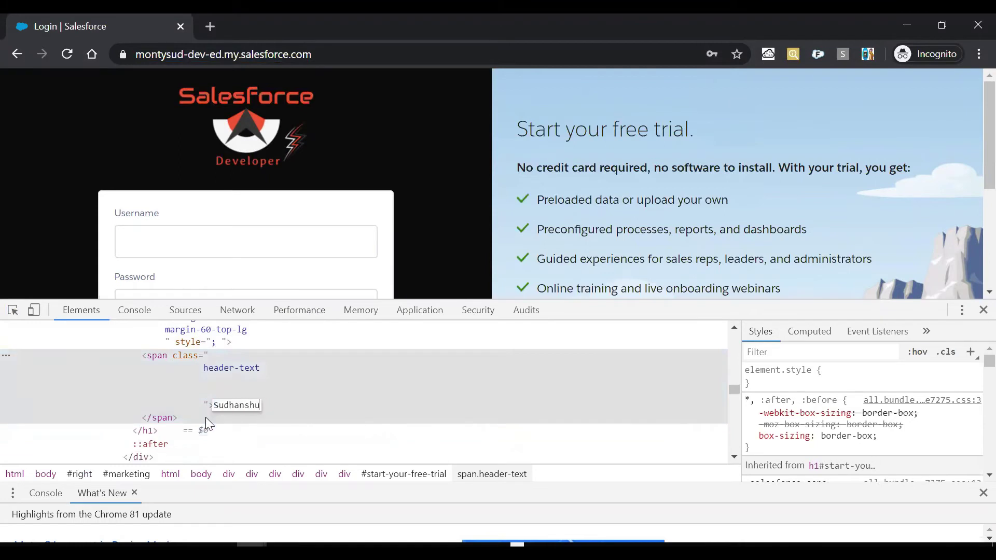
pyautogui.write(' Gupta:')
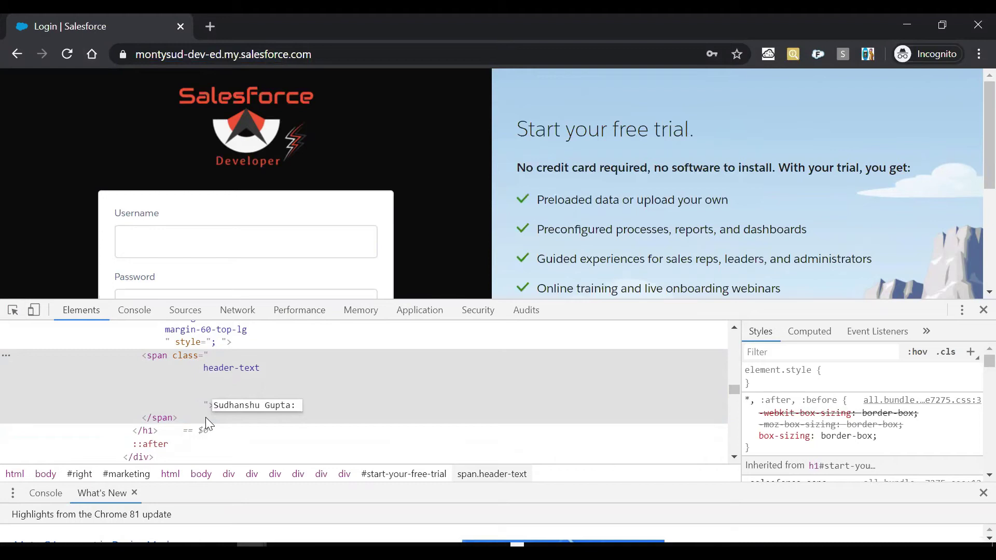
pyautogui.write('Salesforce')
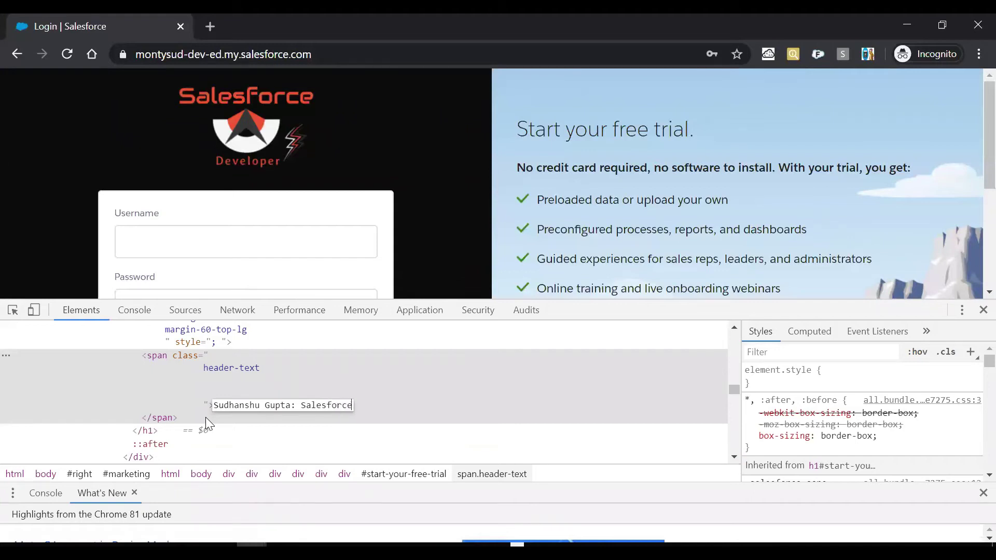
pyautogui.write(' Technical W')
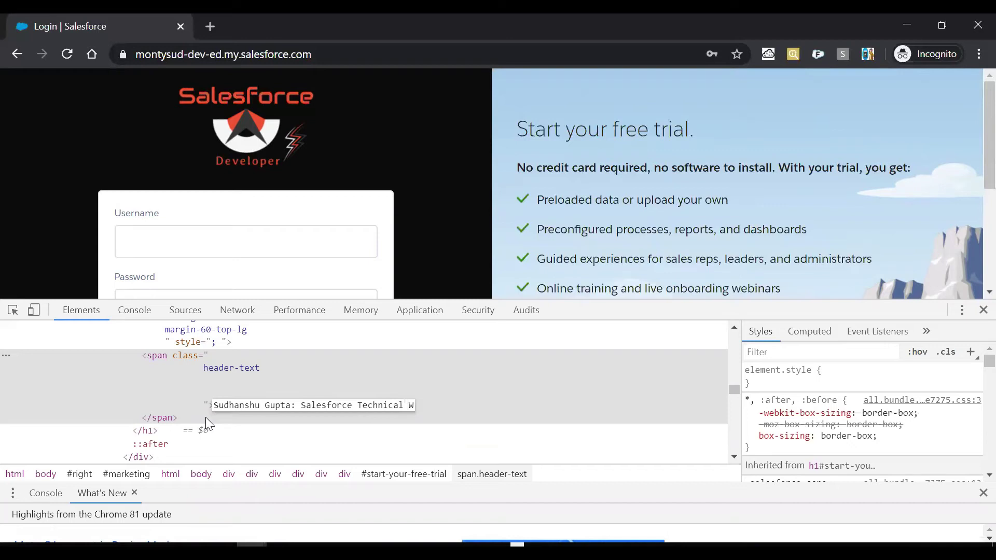
pyautogui.write('wrrior')
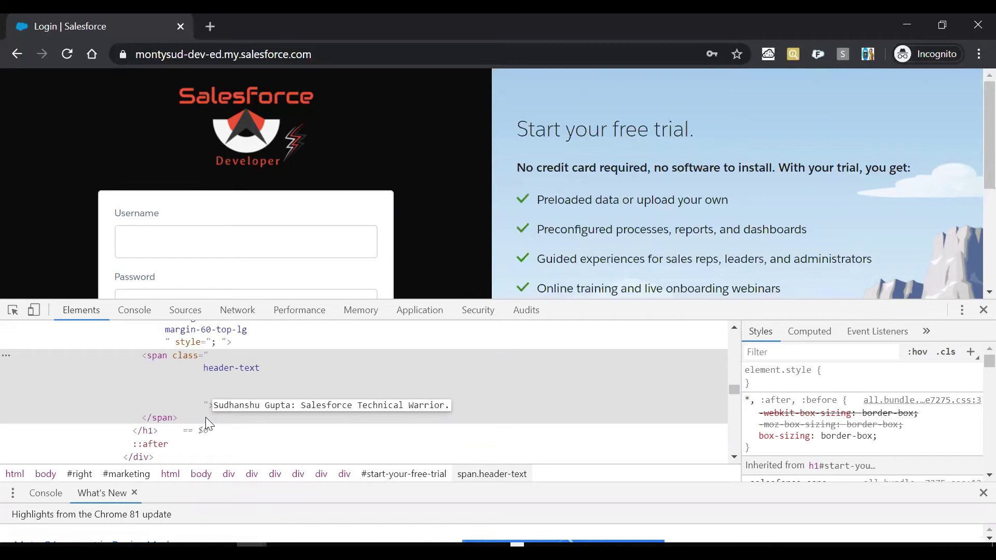
pyautogui.write('.')
pyautogui.press('Return')
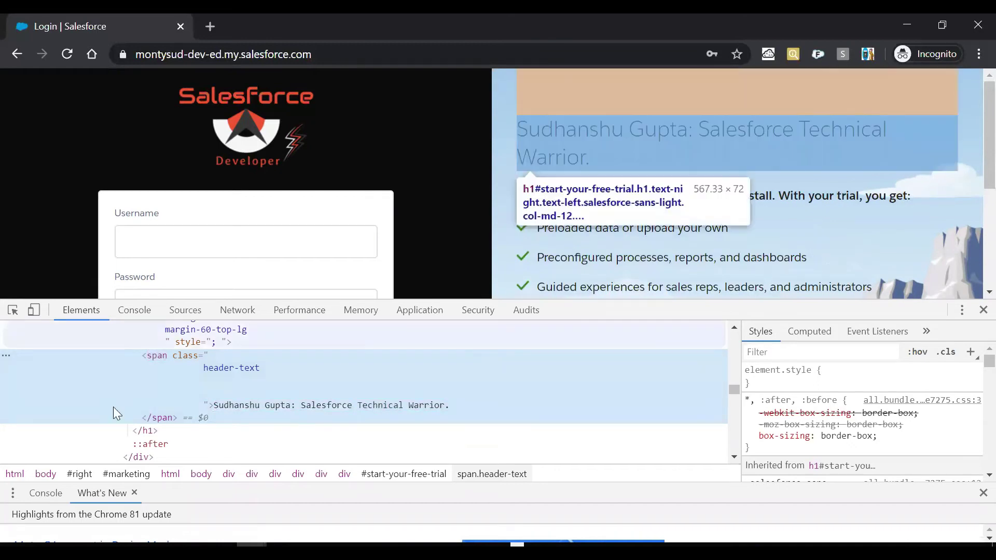
# Change the 'No credit card required' line to 'Subscribe to your channel' in DevTools.
pyautogui.click(13, 311)
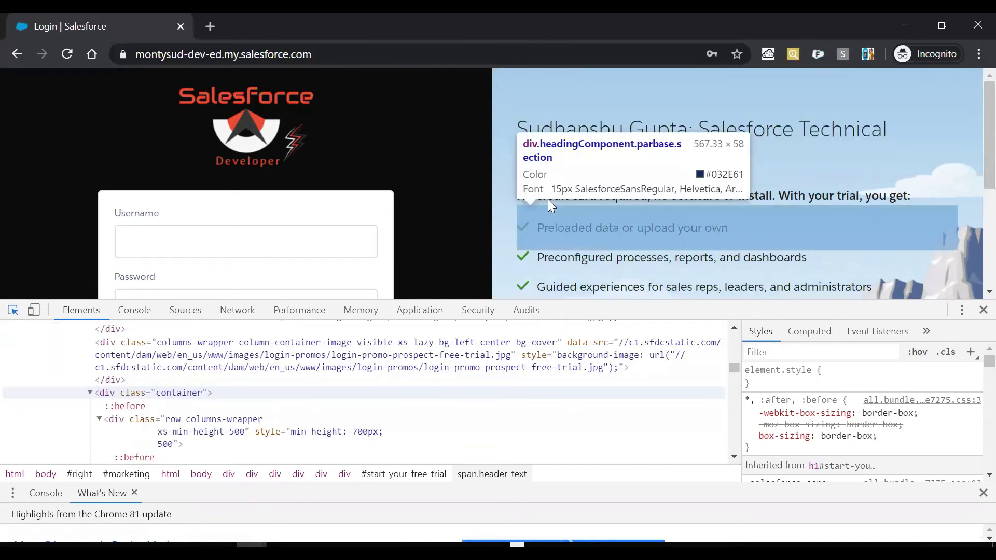
pyautogui.click(552, 198)
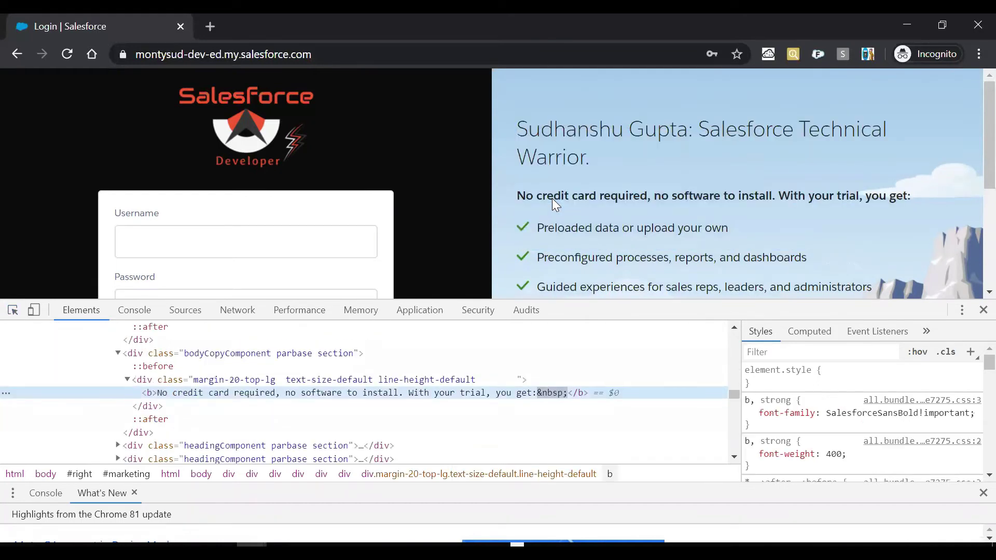
pyautogui.doubleClick(246, 394)
pyautogui.write('subs')
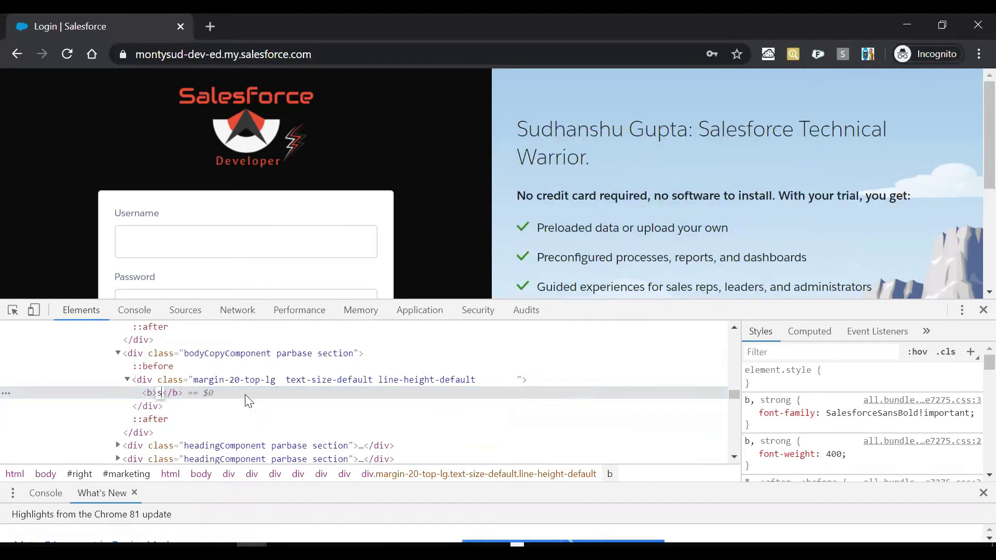
pyautogui.press('BackSpace')
pyautogui.press('BackSpace')
pyautogui.press('BackSpace')
pyautogui.press('BackSpace')
pyautogui.write('Subscribe to your channel')
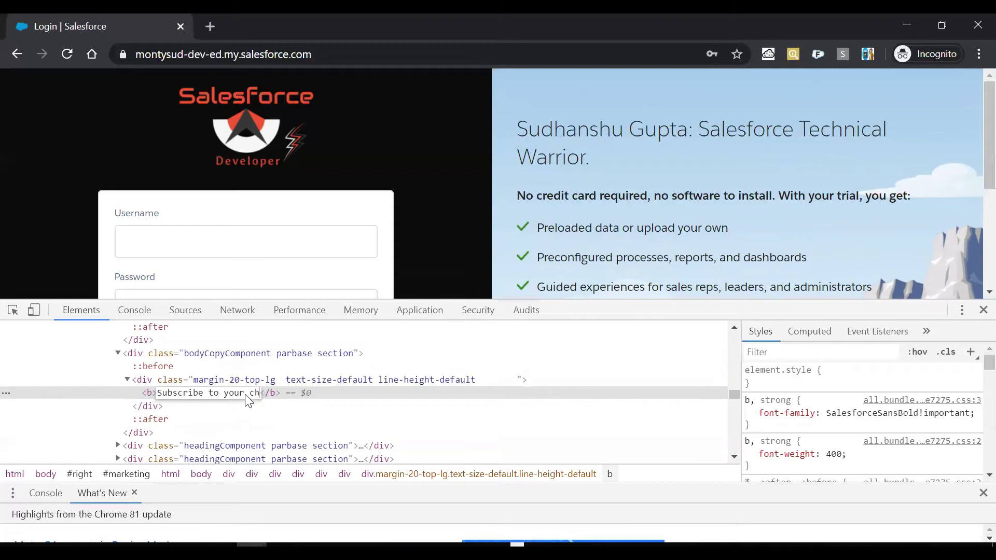
pyautogui.press('Return')
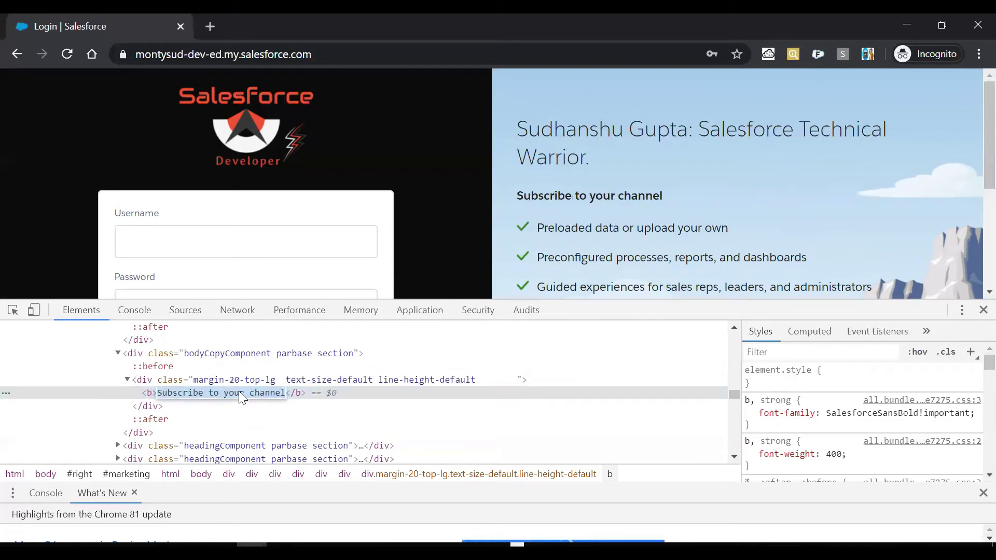
# Correct the line so it reads 'Subscribe to my channel'.
pyautogui.doubleClick(239, 393)
pyautogui.press('BackSpace')
pyautogui.press('BackSpace')
pyautogui.press('BackSpace')
pyautogui.press('BackSpace')
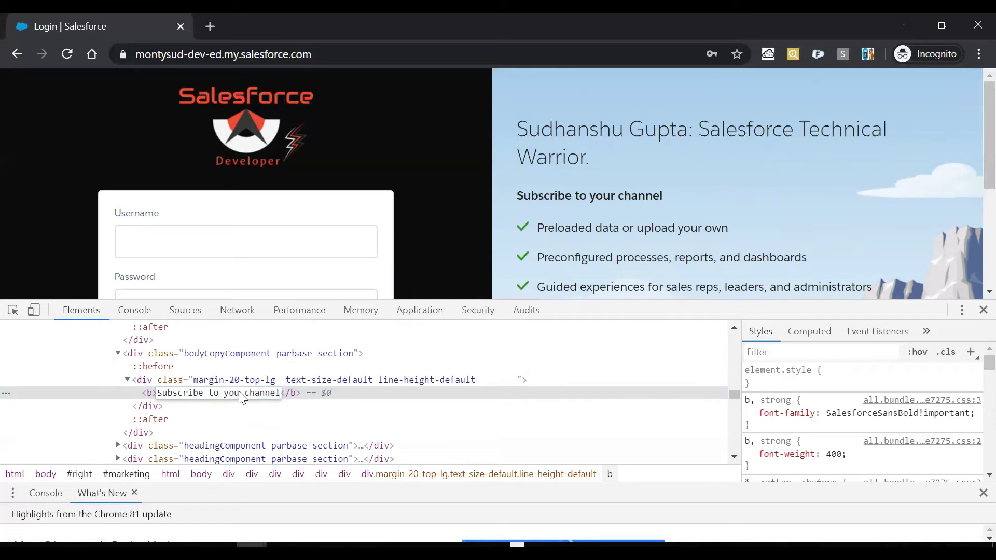
pyautogui.write('my')
pyautogui.press('Return')
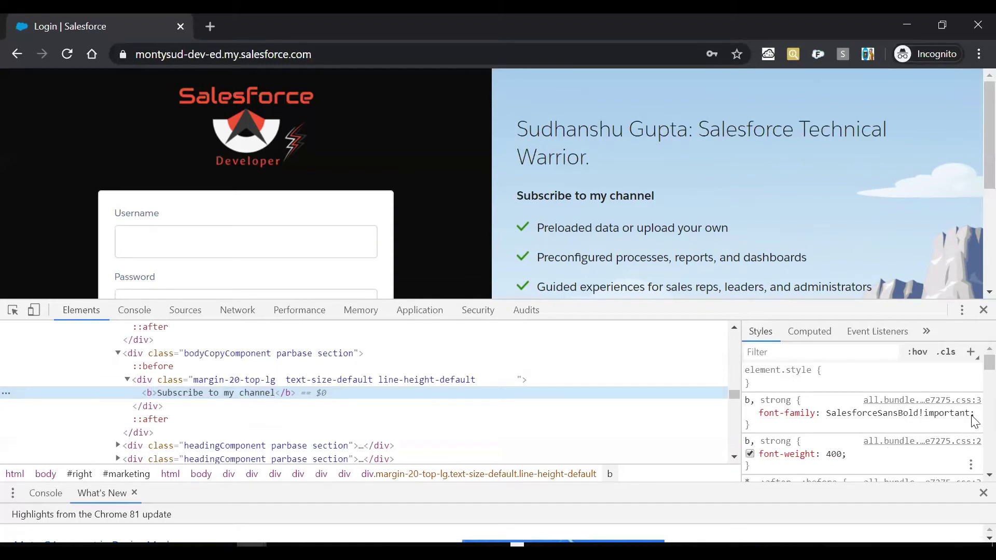
# Enlarge the subheading's font size to 22px in the DevTools styles.
pyautogui.scroll(-5, 974, 410)
pyautogui.scroll(-2, 974, 394)
pyautogui.click(831, 400)
pyautogui.press('Up')
pyautogui.press('Up')
pyautogui.press('Up')
pyautogui.press('Up')
pyautogui.press('Up')
pyautogui.press('Up')
pyautogui.press('Up')
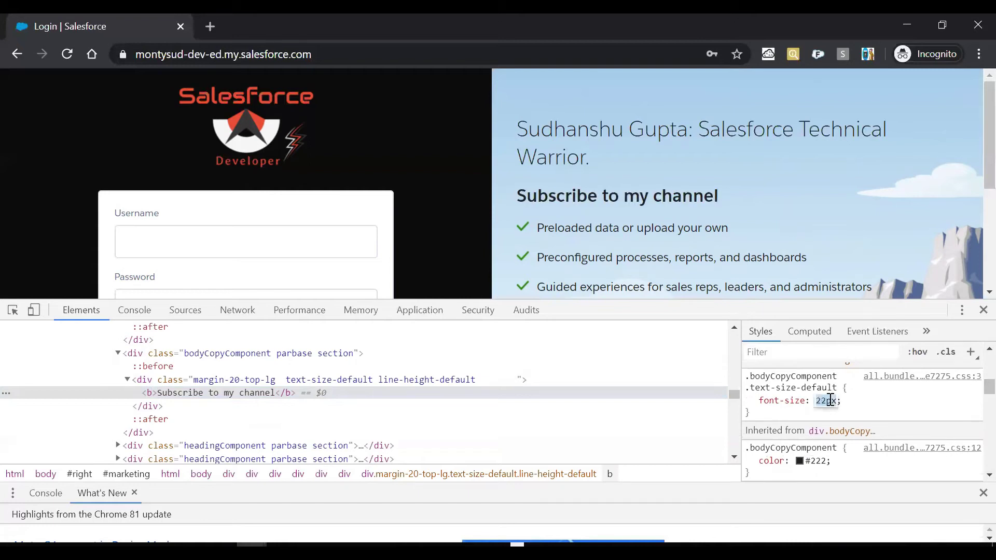
# Append 'on YouTube' so the subheading reads 'Subscribe to my channel on YouTube'.
pyautogui.doubleClick(265, 395)
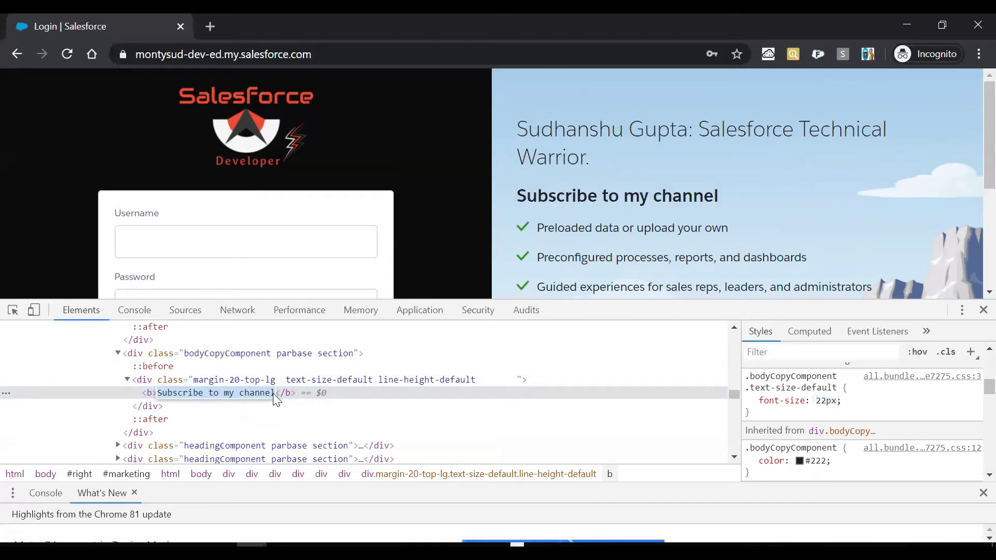
pyautogui.click(275, 398)
pyautogui.write('on youtu')
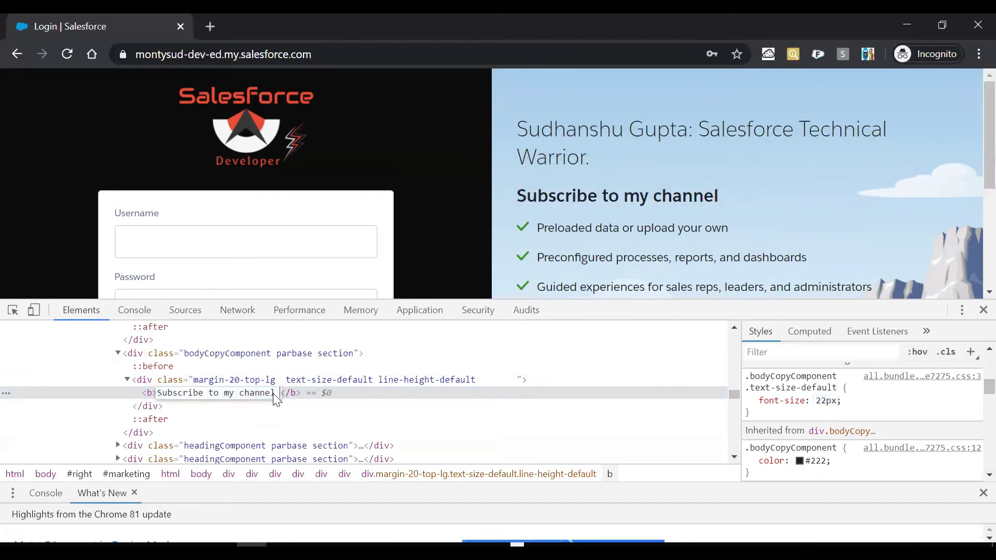
pyautogui.write('be')
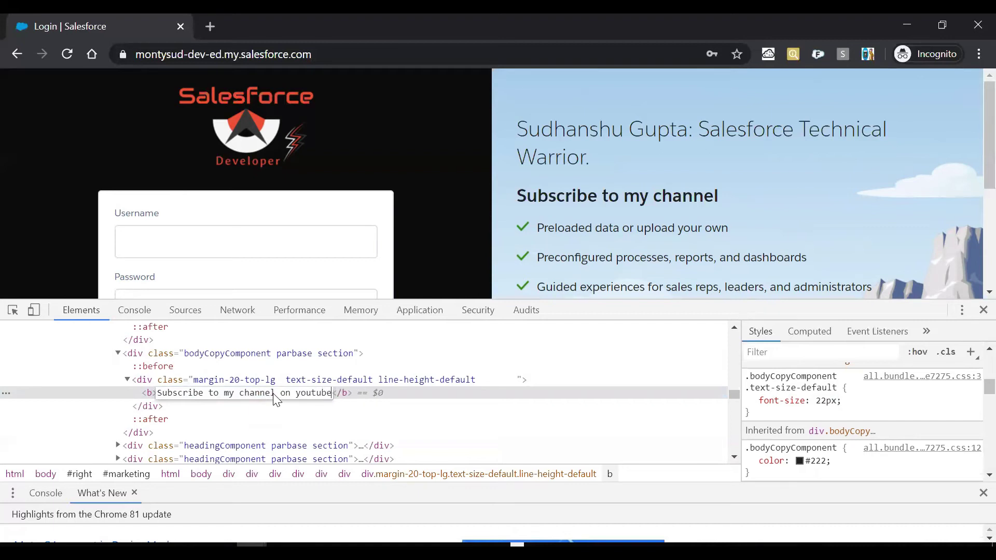
pyautogui.press('BackSpace')
pyautogui.press('BackSpace')
pyautogui.press('BackSpace')
pyautogui.press('BackSpace')
pyautogui.press('BackSpace')
pyautogui.press('BackSpace')
pyautogui.press('BackSpace')
pyautogui.write('Yo')
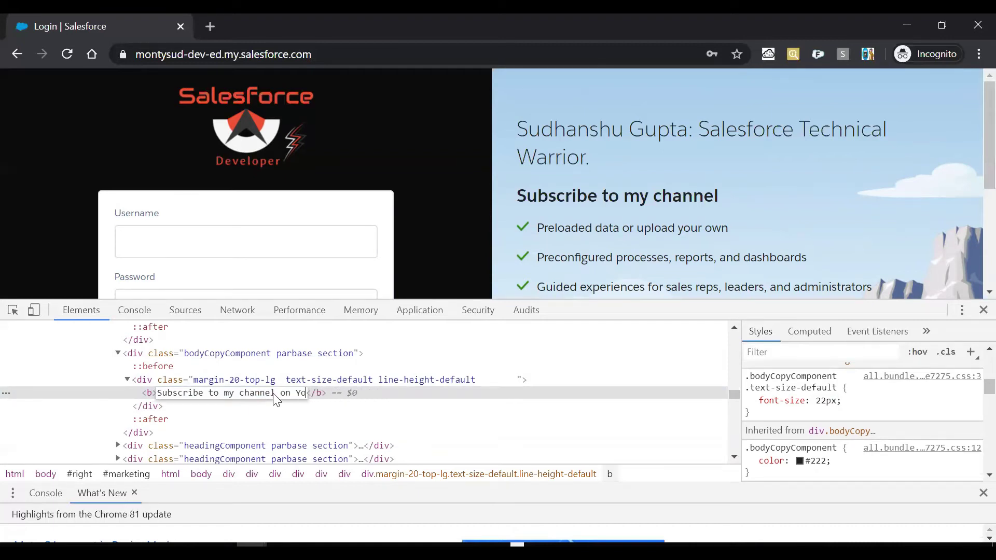
pyautogui.write('uTube')
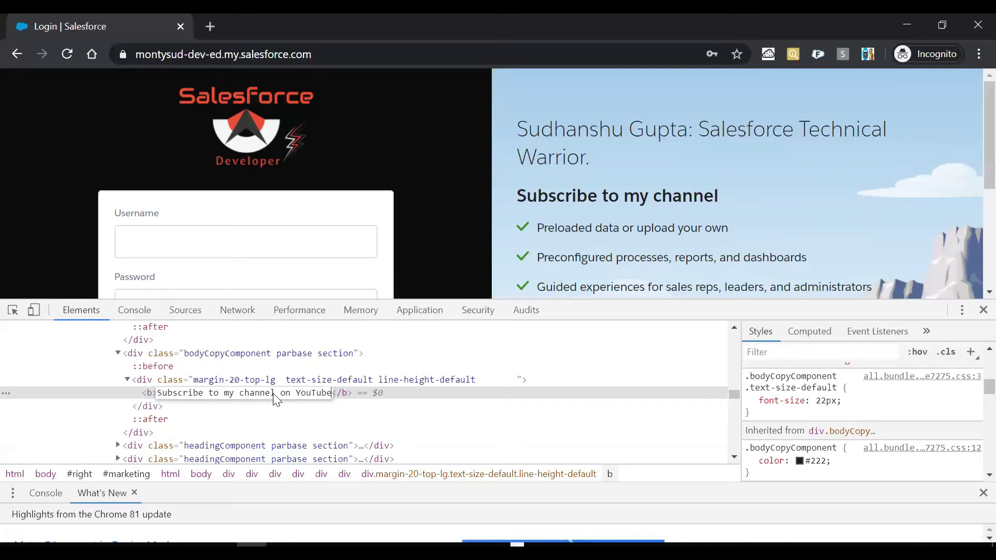
pyautogui.press('Return')
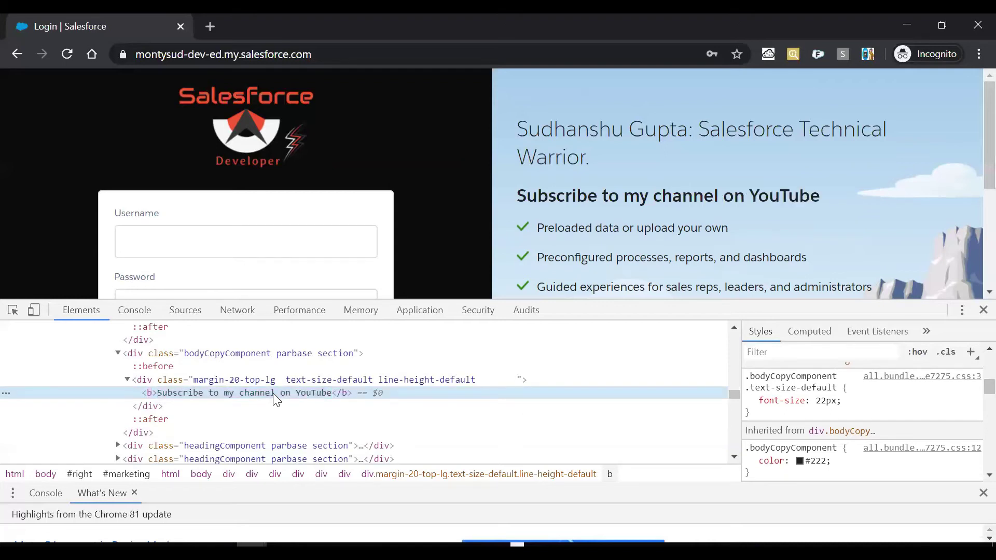
# Rewrite the 'Preloaded data' checklist item as 'If you wan to add, then add something here'.
pyautogui.click(13, 310)
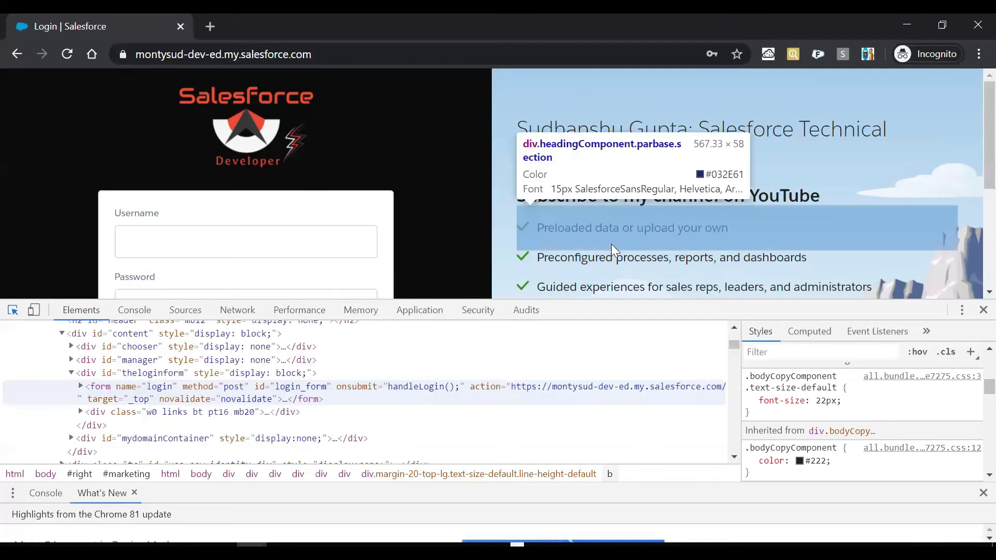
pyautogui.click(629, 228)
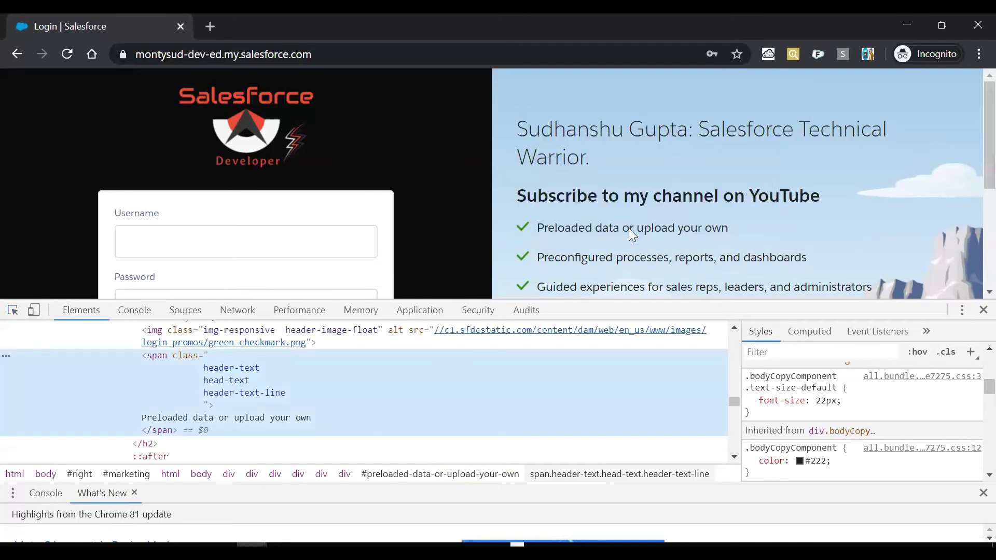
pyautogui.doubleClick(227, 419)
pyautogui.write('If ')
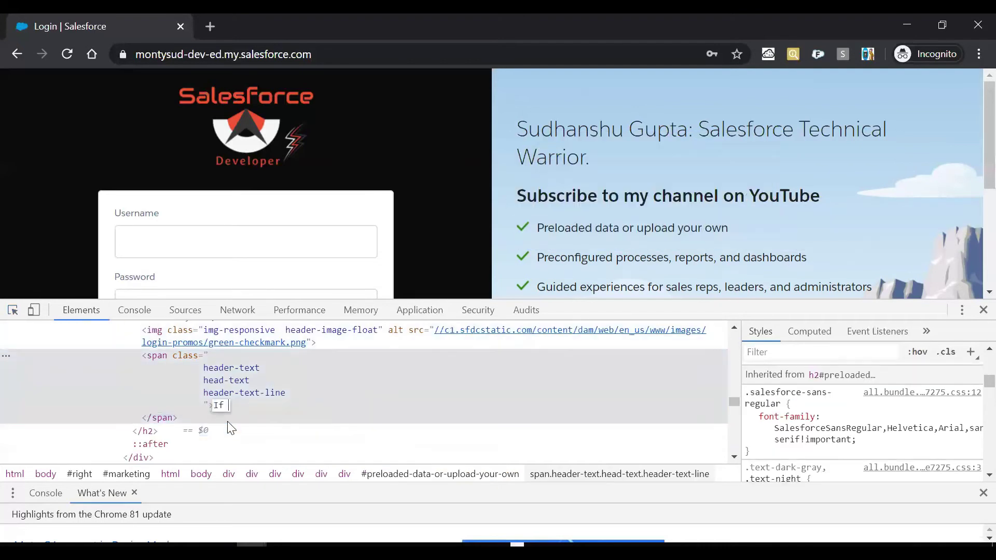
pyautogui.write('you wan t')
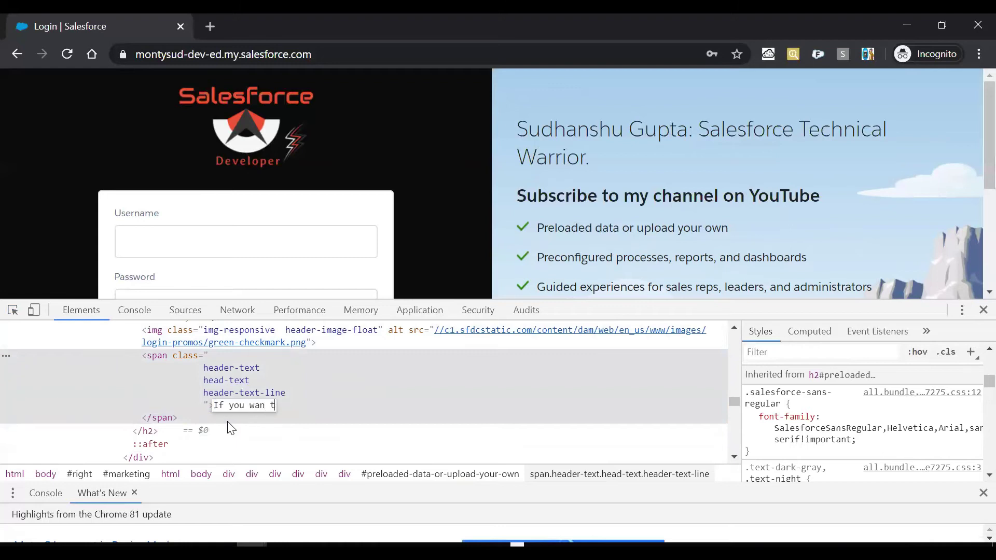
pyautogui.write('o add, then')
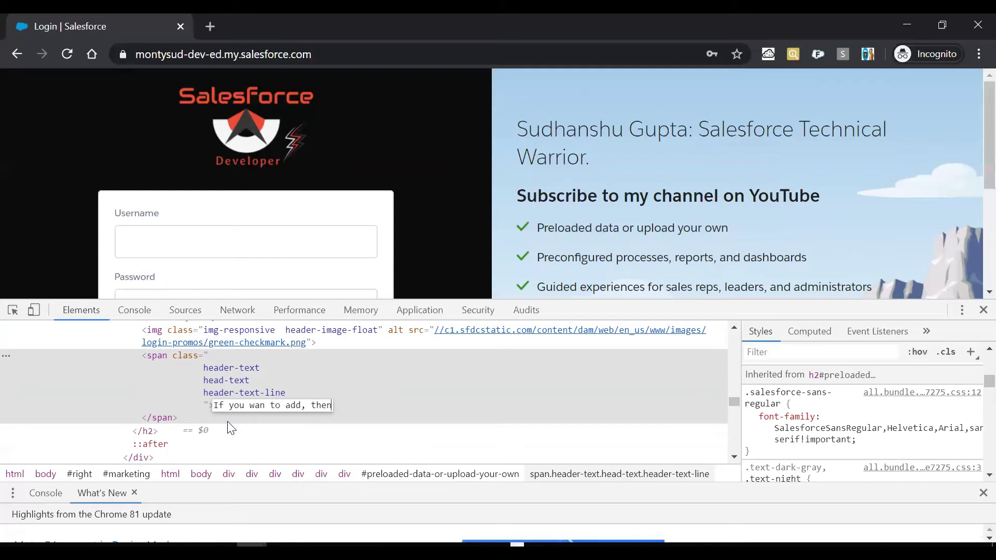
pyautogui.write(' add somethin')
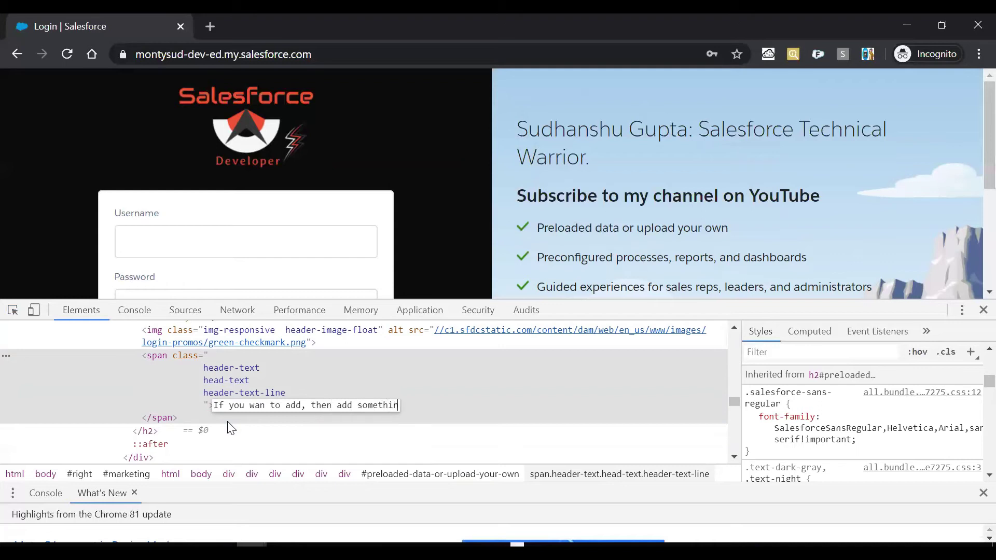
pyautogui.write('g here')
pyautogui.press('Return')
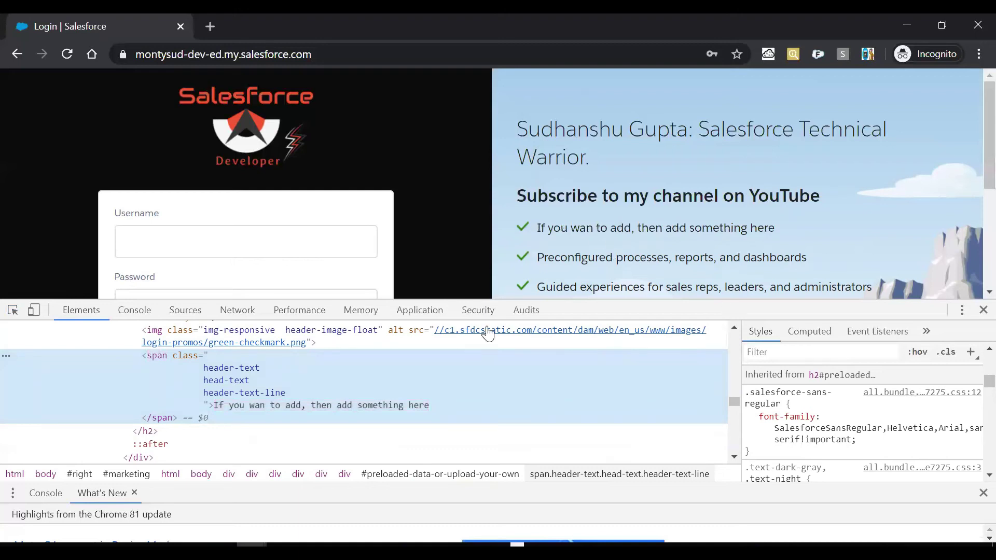
# Change that checklist item's text to 'else hide it'.
pyautogui.doubleClick(381, 405)
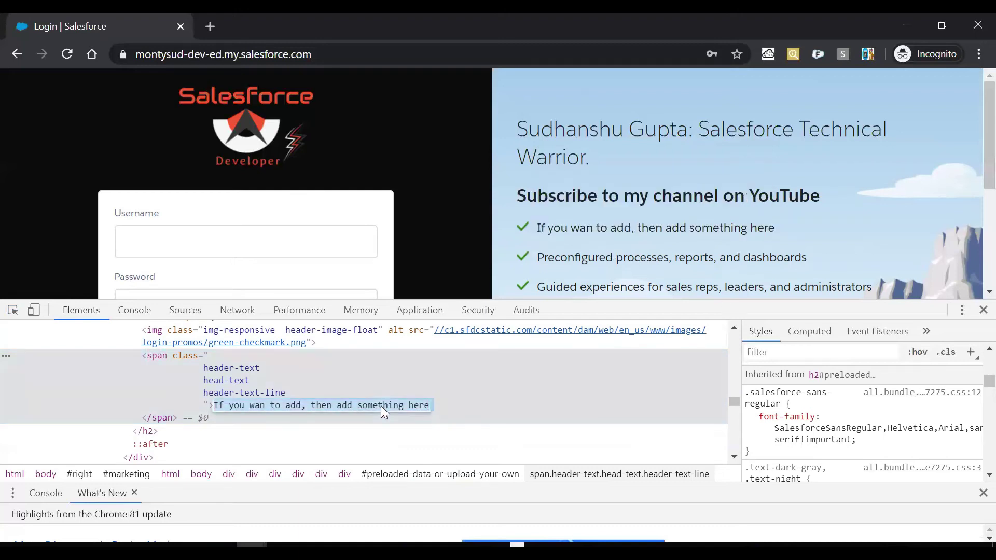
pyautogui.write('else')
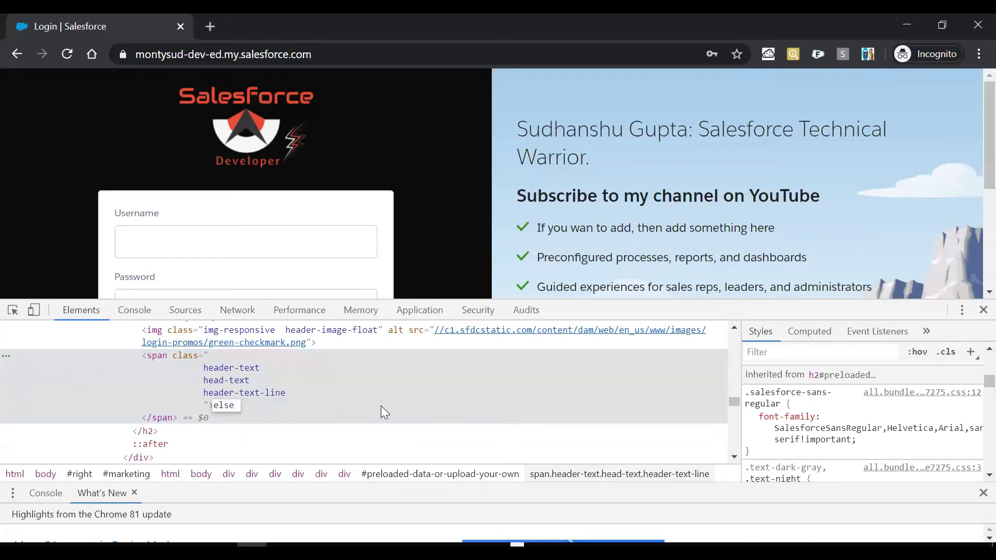
pyautogui.write(' hide it')
pyautogui.press('Return')
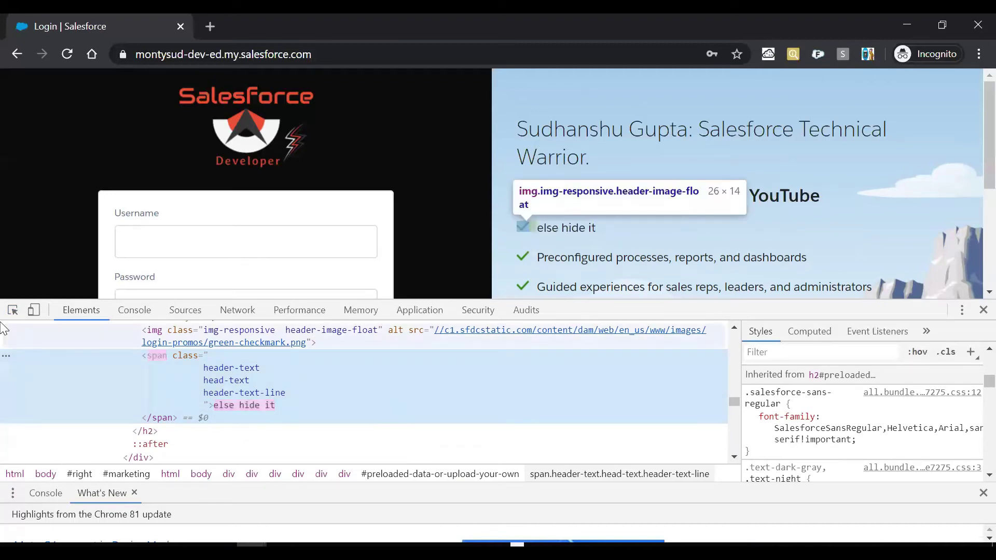
pyautogui.click(12, 313)
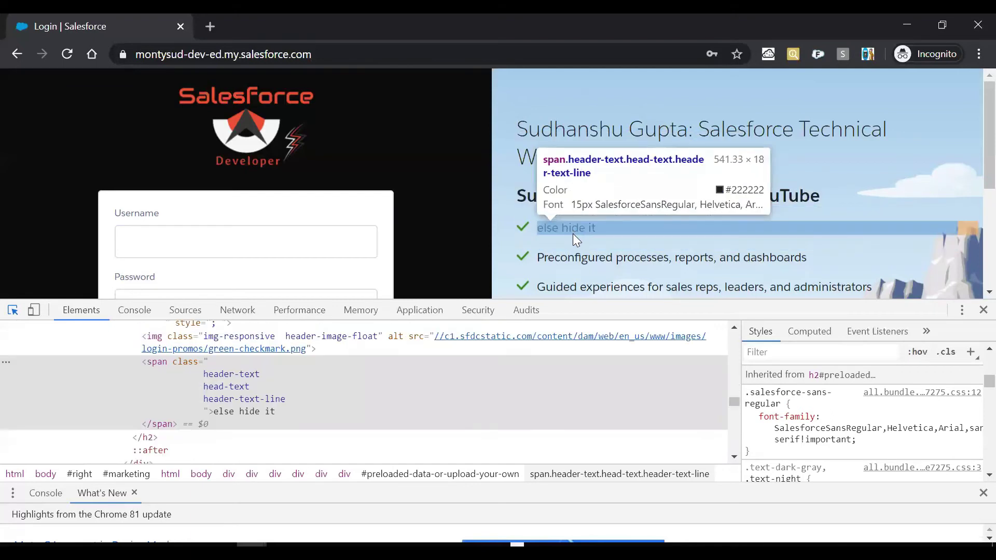
# Hide the first checklist item's block by adding inline style display: none.
pyautogui.click(574, 241)
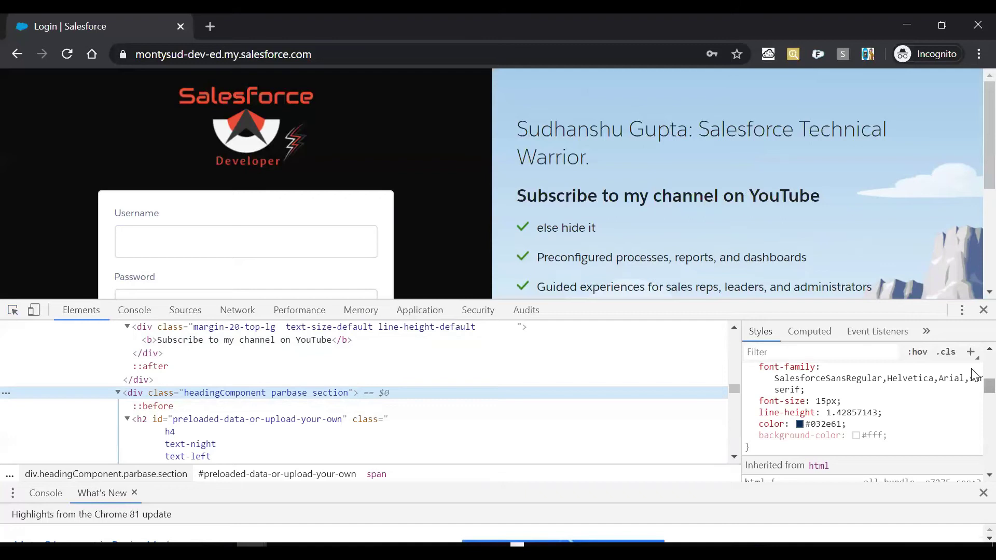
pyautogui.moveTo(990, 387); pyautogui.dragTo(974, 359)
pyautogui.click(841, 377)
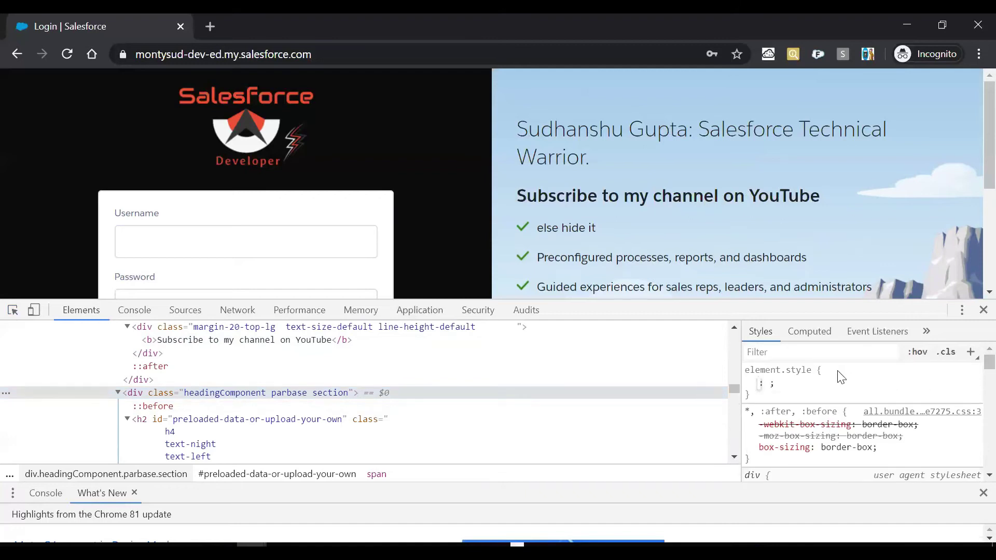
pyautogui.write('dis')
pyautogui.press('Tab')
pyautogui.write('none')
pyautogui.press('Return')
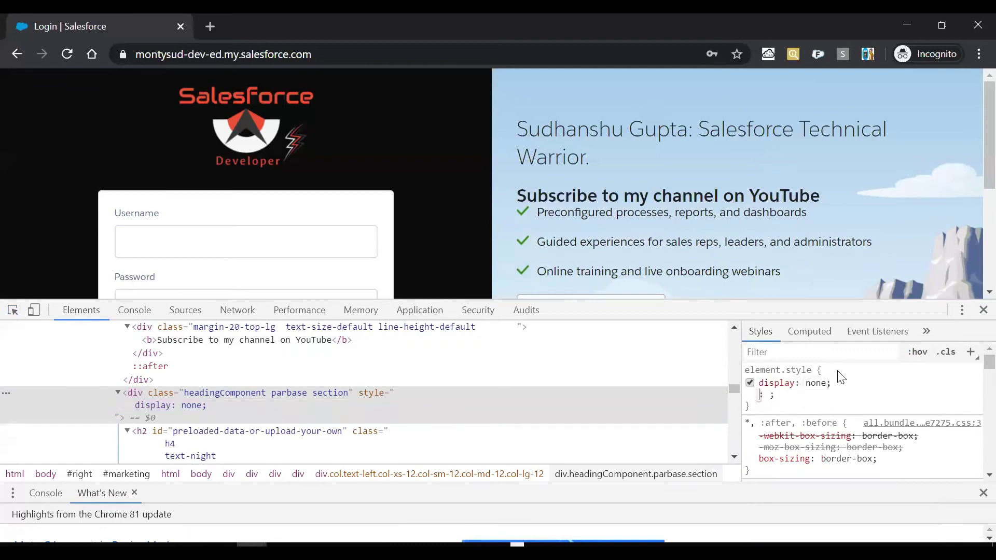
# Hide the Preconfigured processes checklist block with inline display: none.
pyautogui.click(13, 310)
pyautogui.click(594, 212)
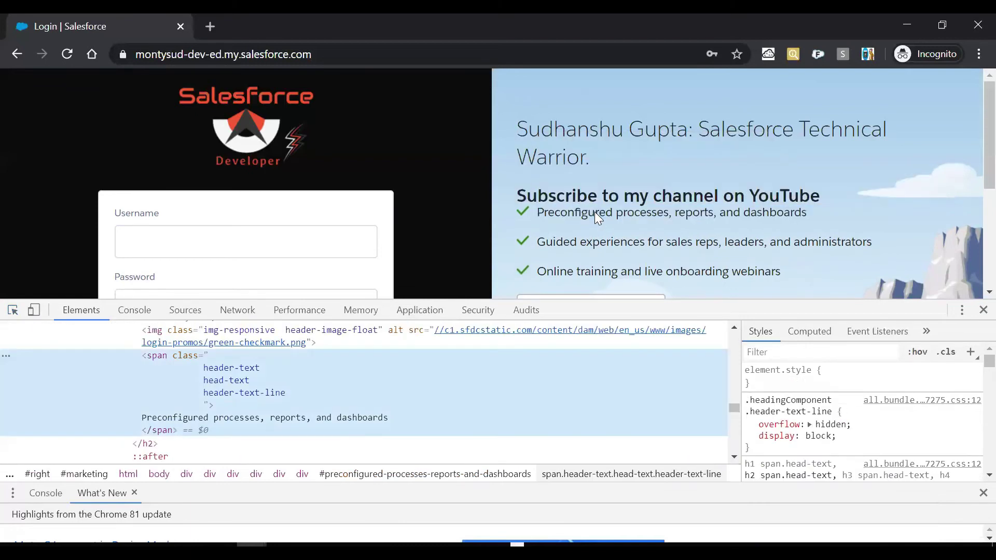
pyautogui.click(13, 310)
pyautogui.click(538, 223)
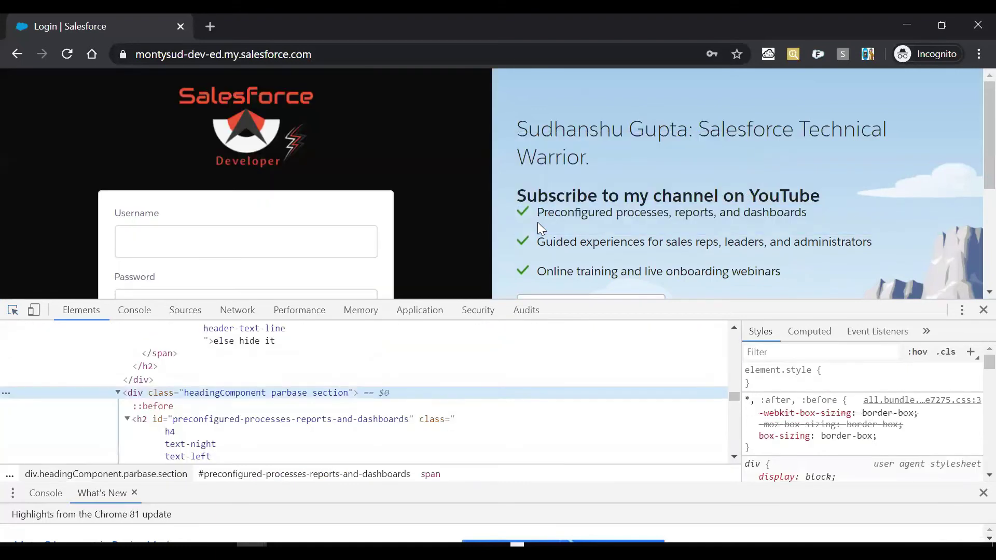
pyautogui.click(862, 373)
pyautogui.write('dis')
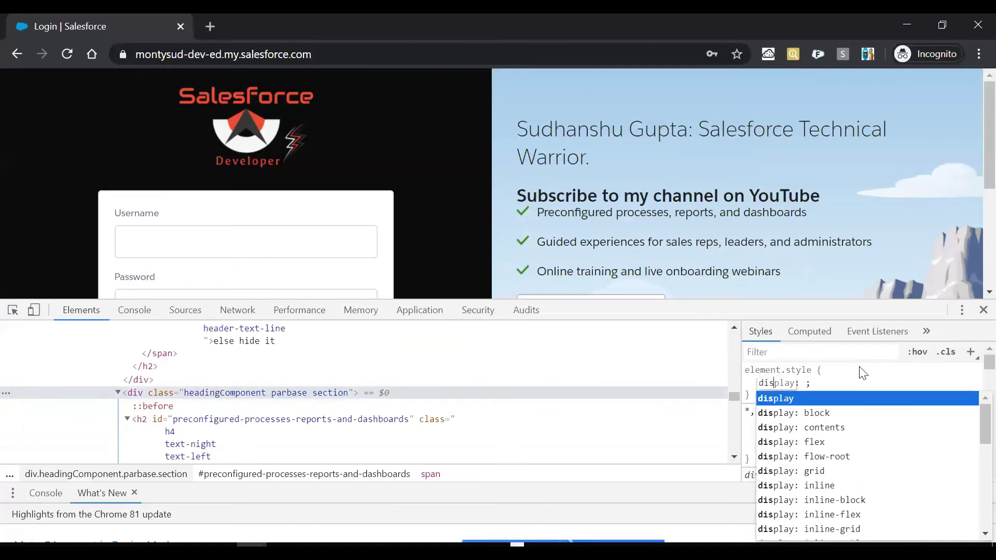
pyautogui.press('Tab')
pyautogui.write('none')
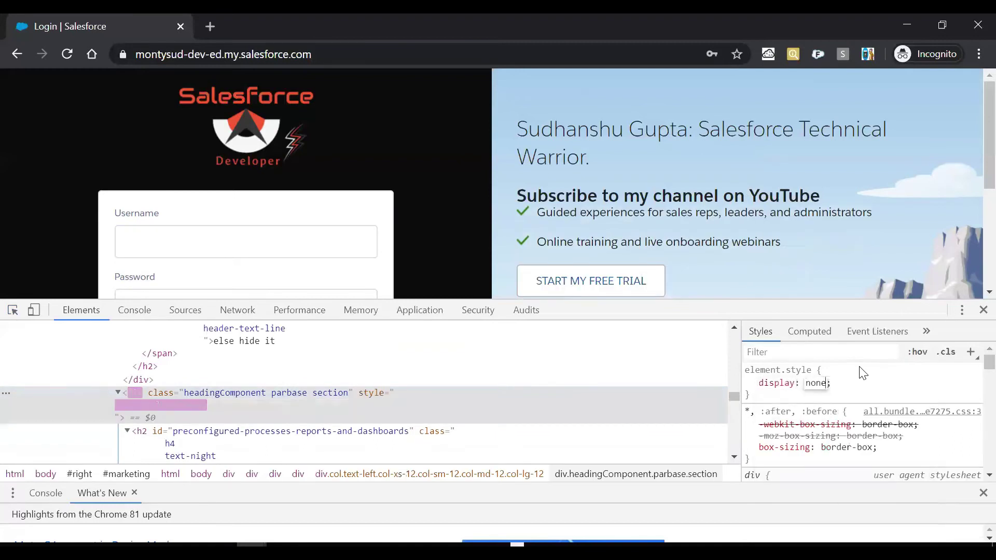
pyautogui.press('Return')
# Select the Guided experiences checklist block and start a new inline style rule on it.
pyautogui.click(13, 310)
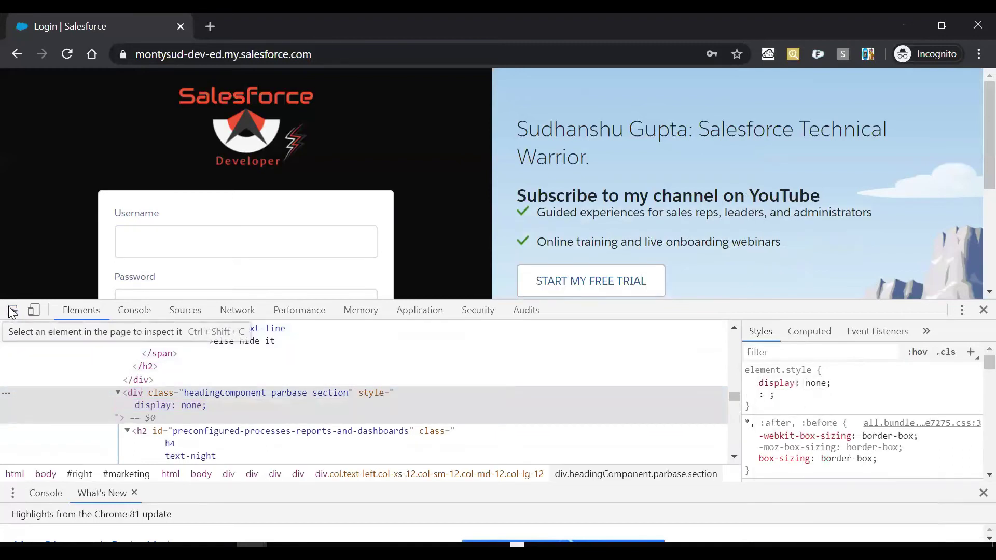
pyautogui.click(592, 224)
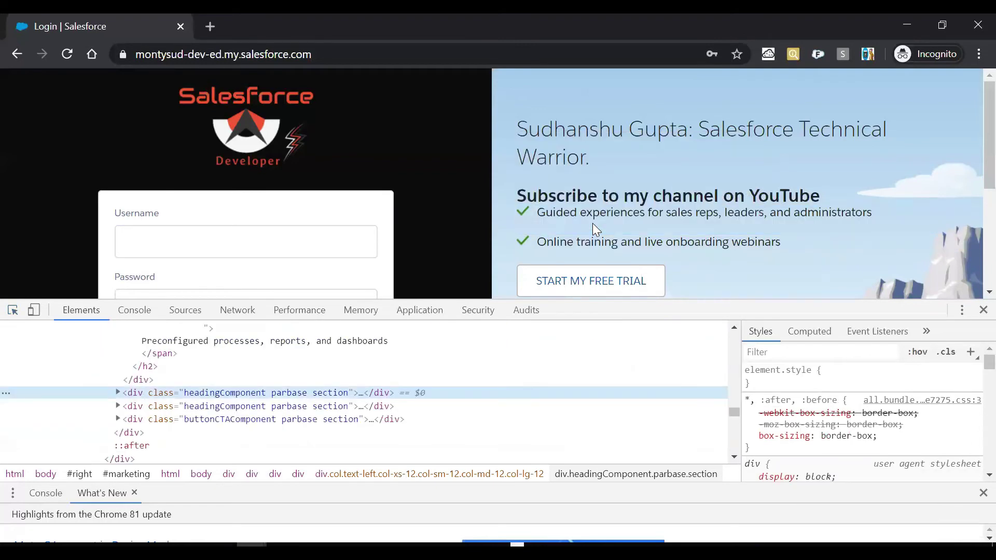
pyautogui.click(841, 375)
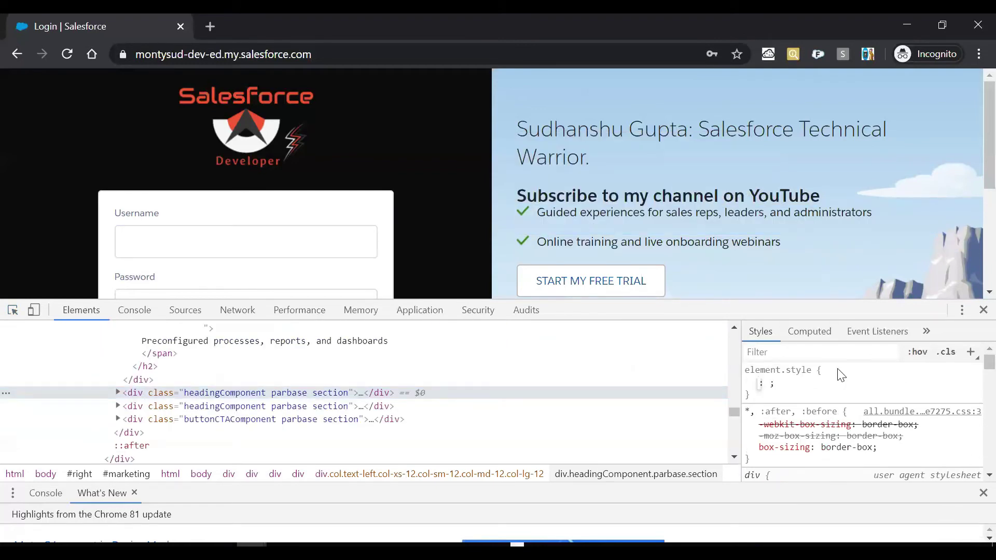